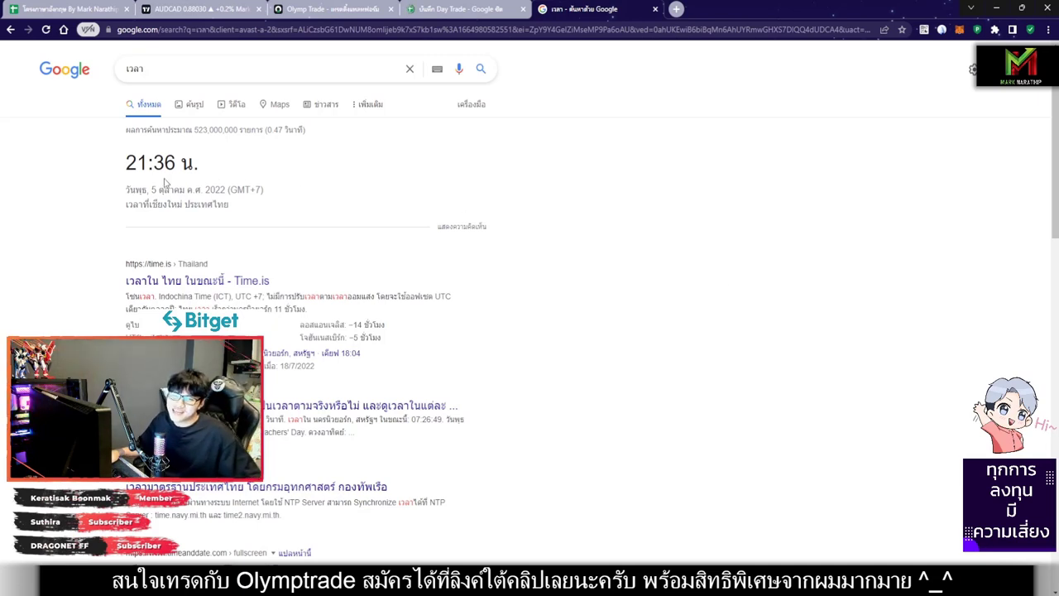
Check the current time in the Google search result and refresh the page
left_click_drag(150, 185, 66, 141)
left_click(247, 222)
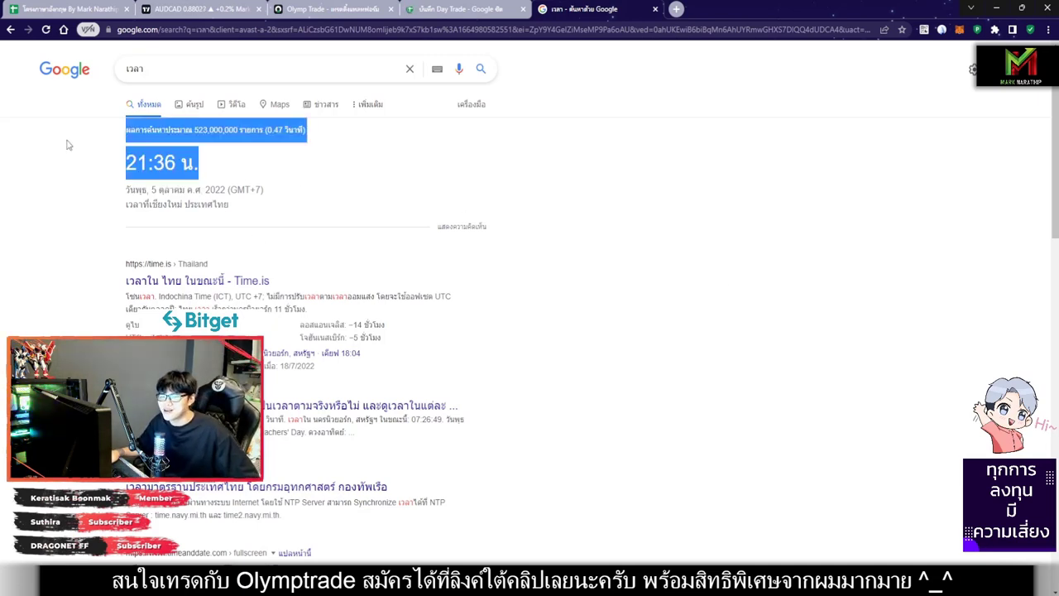
left_click(318, 223)
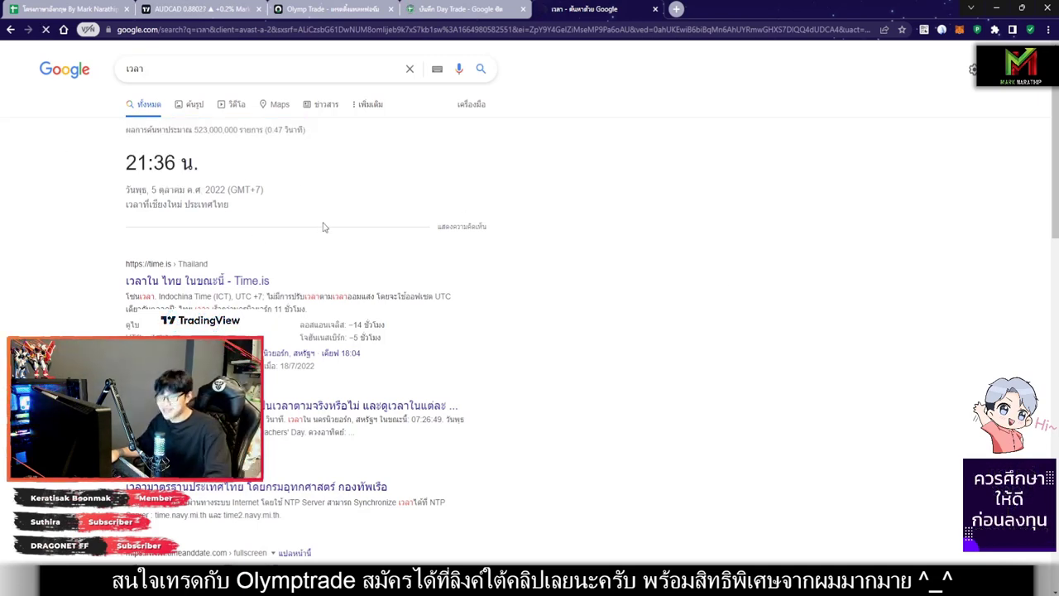
key("F5")
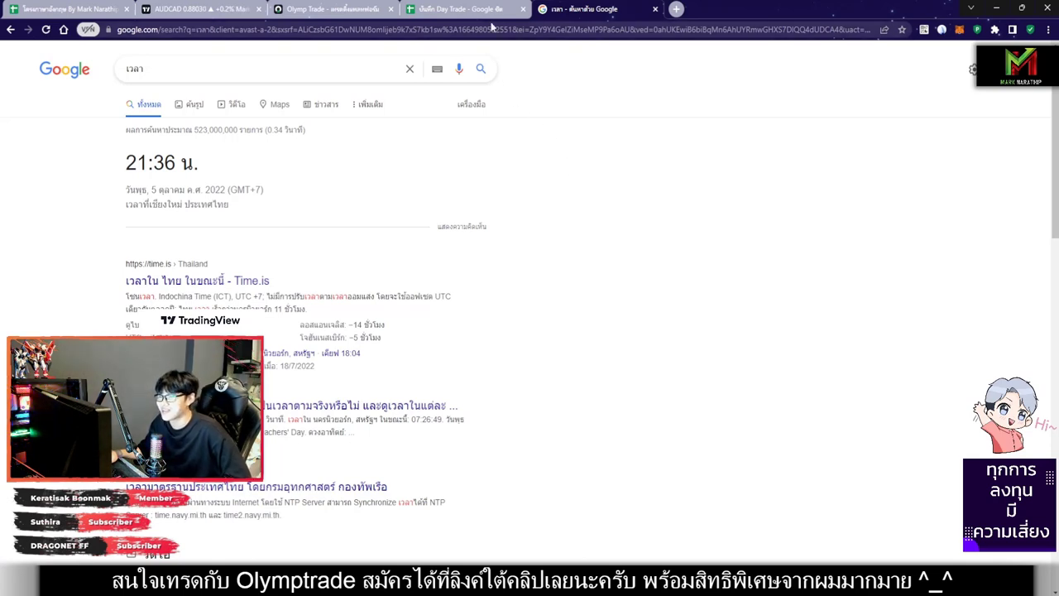
Switch to the Day Trade log spreadsheet and review trade 4's result and the PNL total
left_click(463, 9)
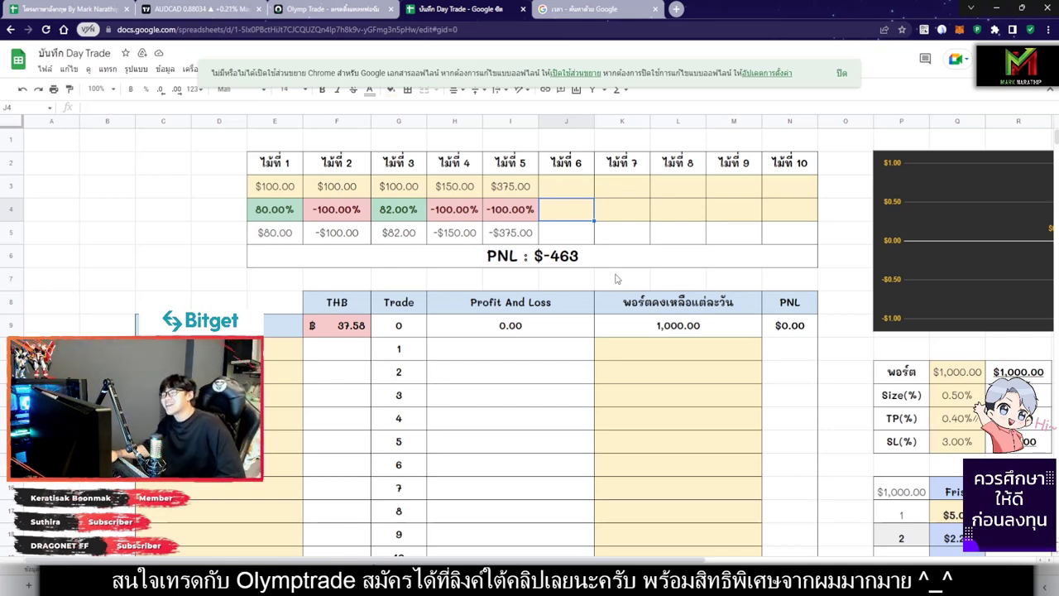
left_click(614, 263)
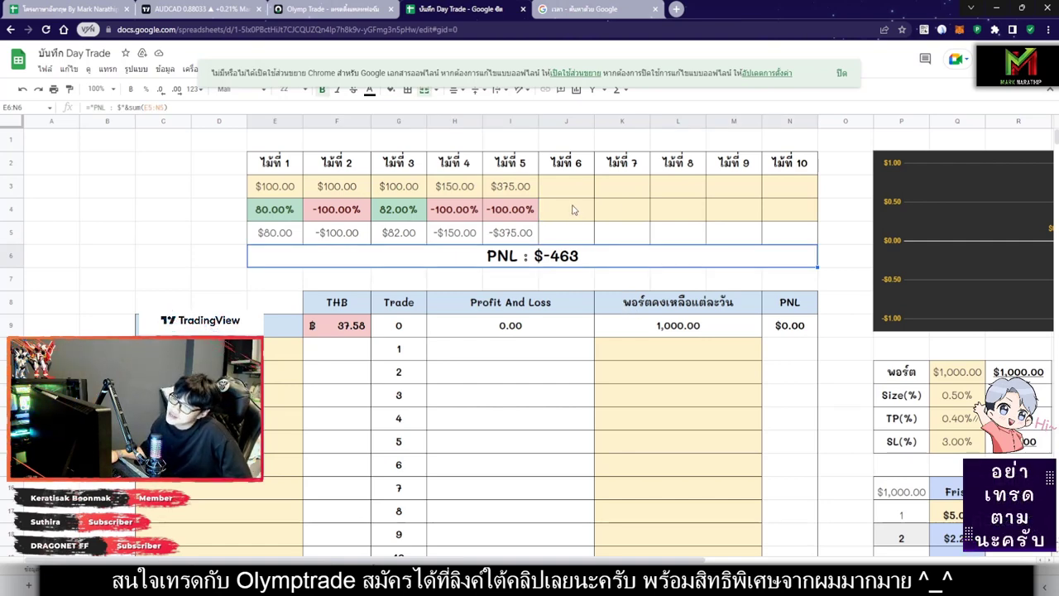
left_click(463, 233)
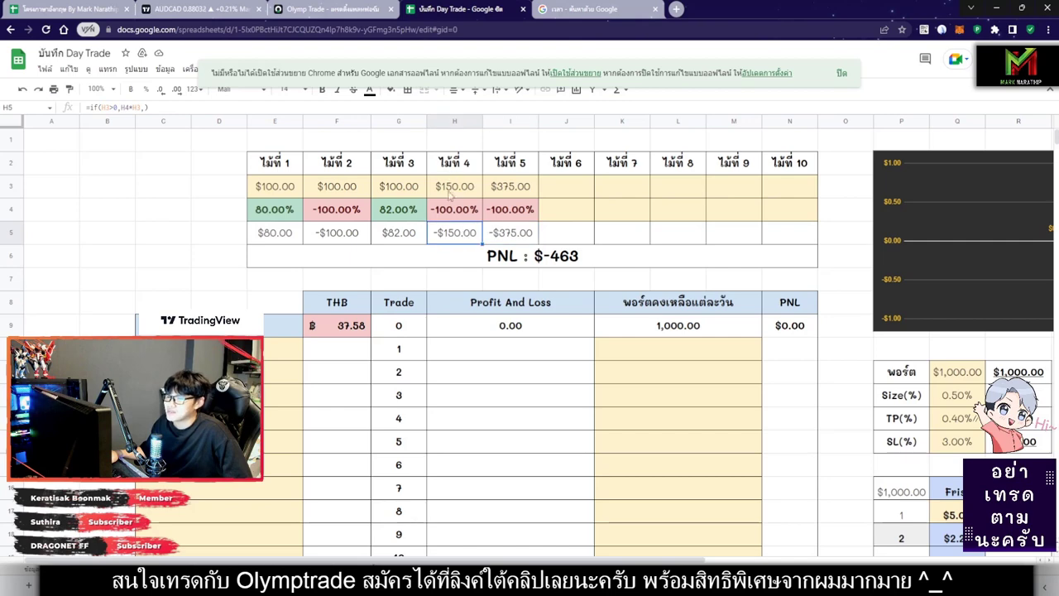
left_click(569, 264)
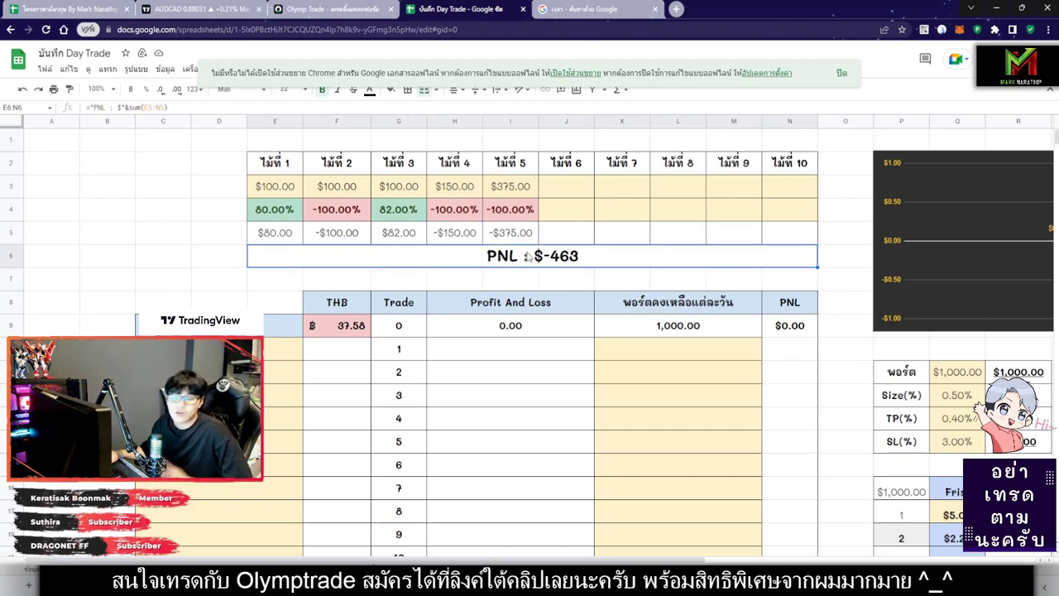
Try a stake of 250 for trade 3 and 100 for trade 4 in row 3 of the log
left_click(447, 190)
left_click(393, 188)
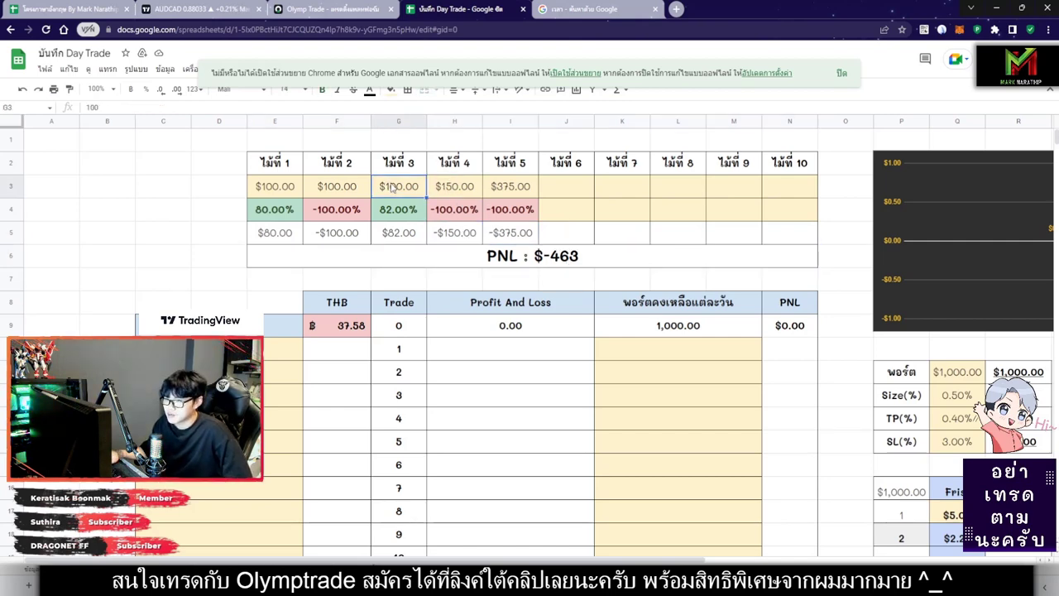
type("250")
key("Return")
left_click(451, 189)
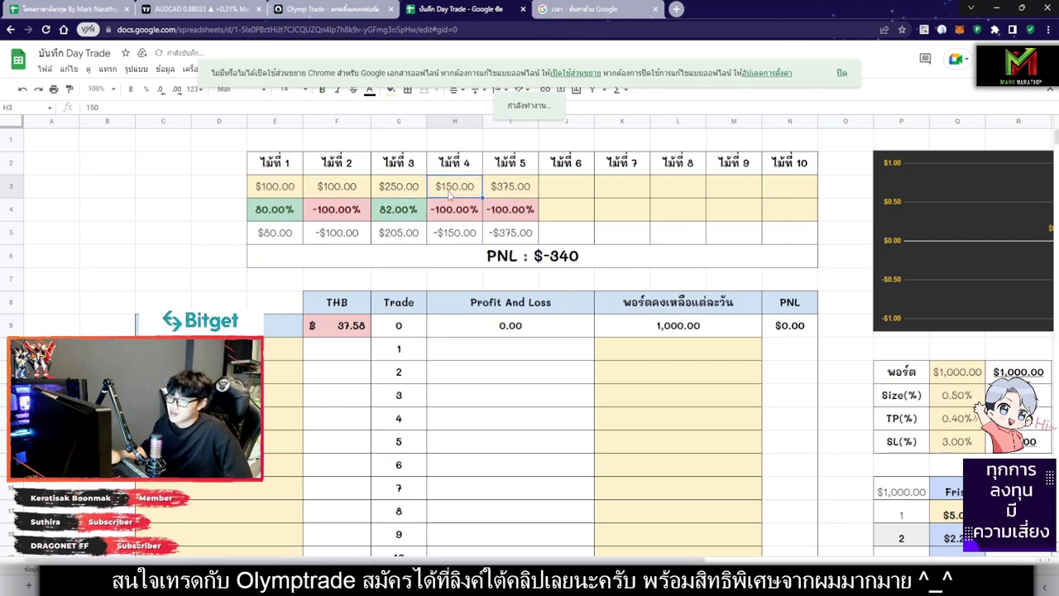
type("100")
key("Return")
Check the PNL total and undo the stake changes for trades 3 and 4
left_click(565, 263)
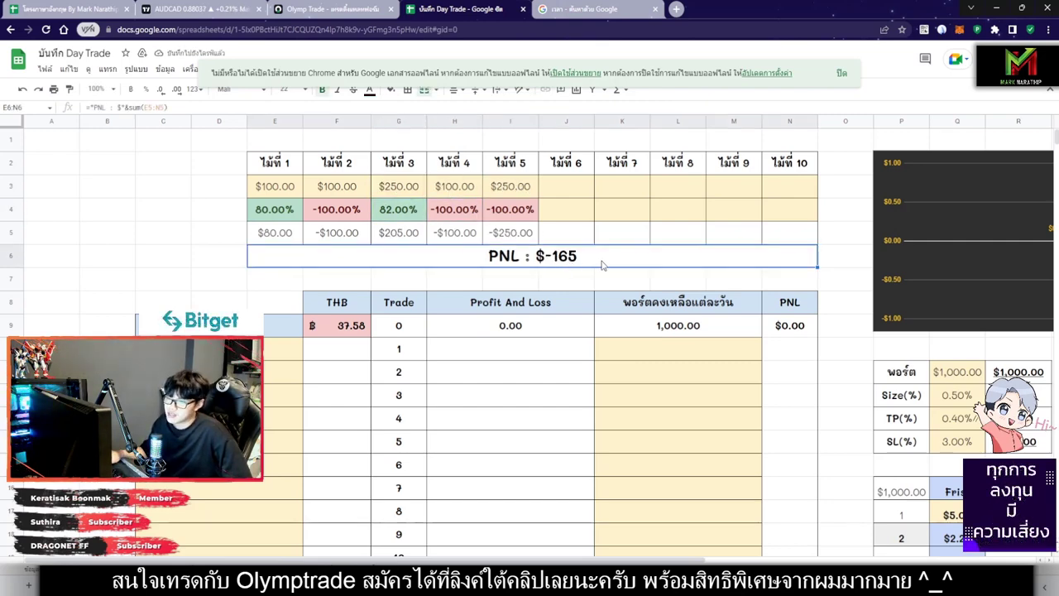
key("ctrl+z")
key("ctrl+z")
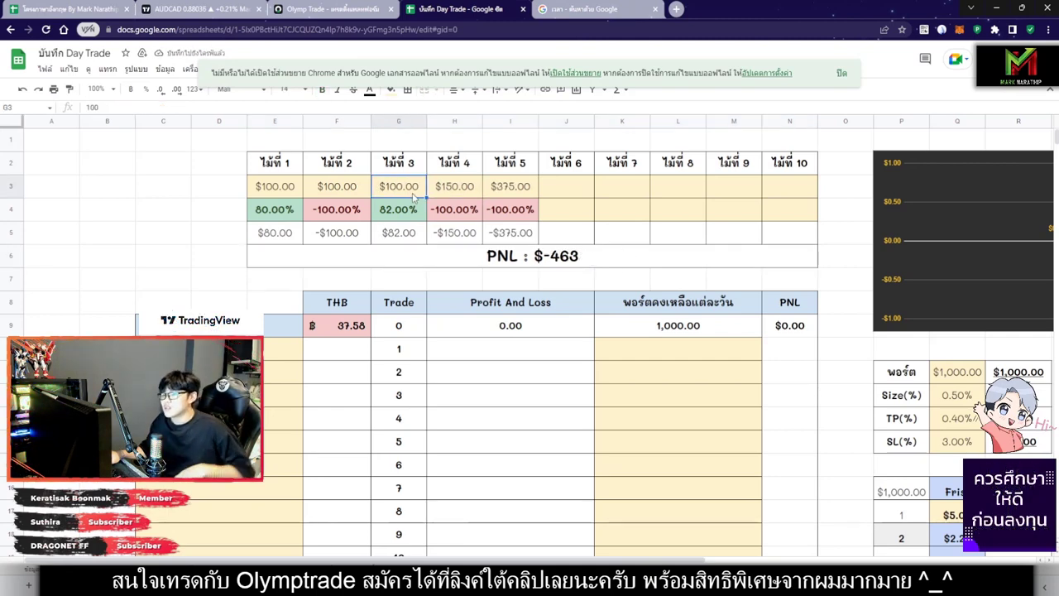
Examine the stakes, return percentages and results of trades 3 and 4 in the log
left_click_drag(408, 166, 408, 216)
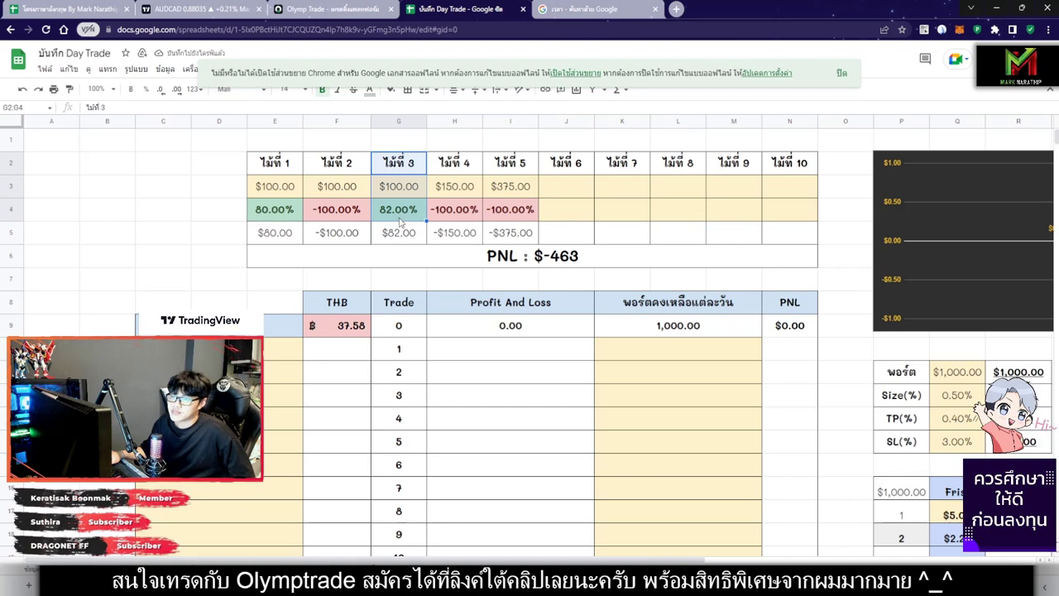
left_click(399, 192)
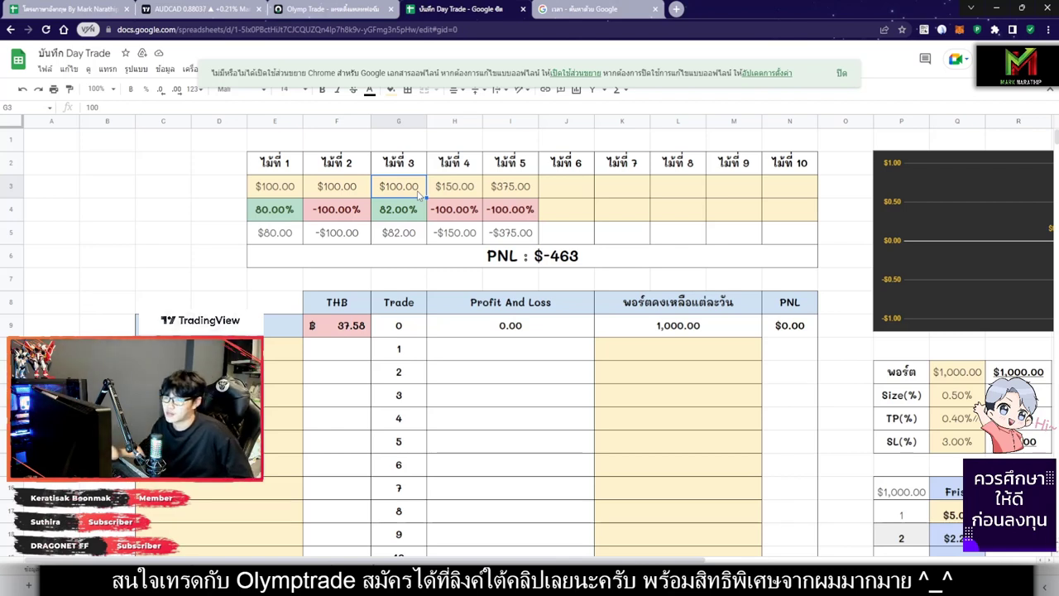
left_click_drag(407, 168, 417, 229)
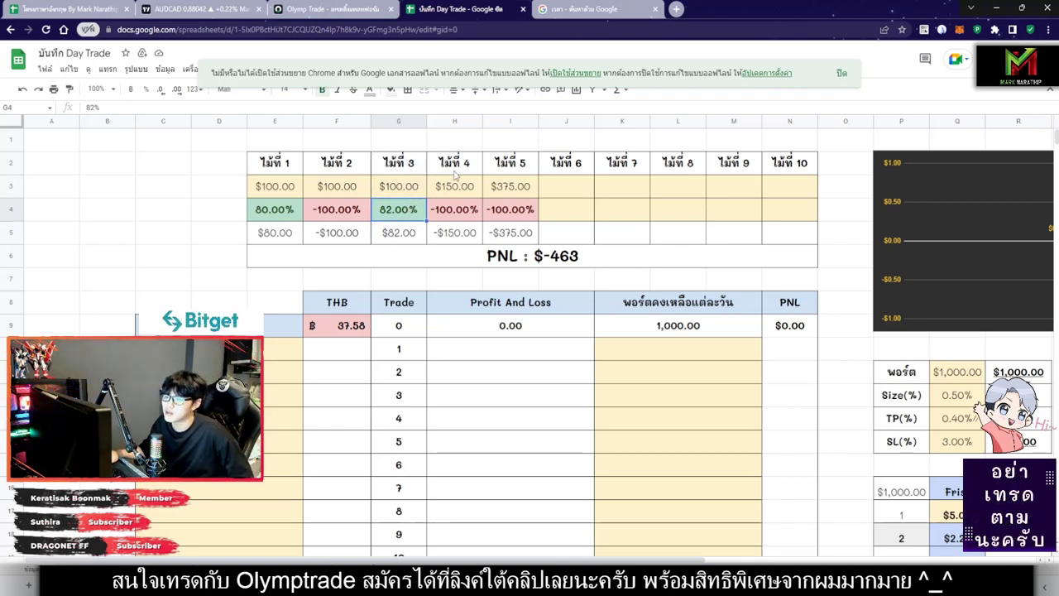
left_click_drag(457, 169, 460, 234)
left_click(408, 213)
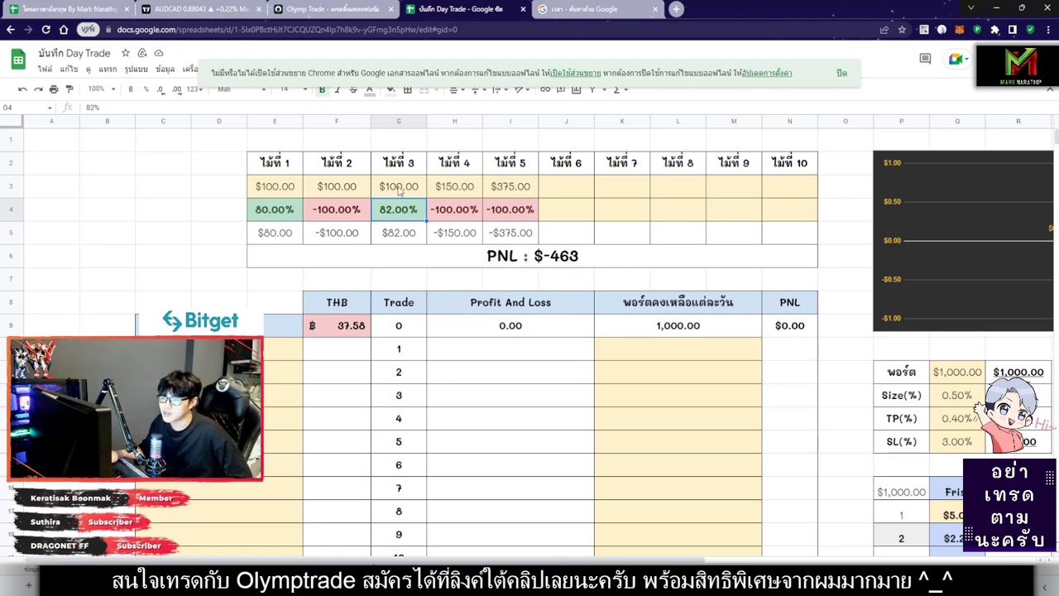
left_click_drag(398, 190, 399, 236)
left_click_drag(455, 164, 458, 242)
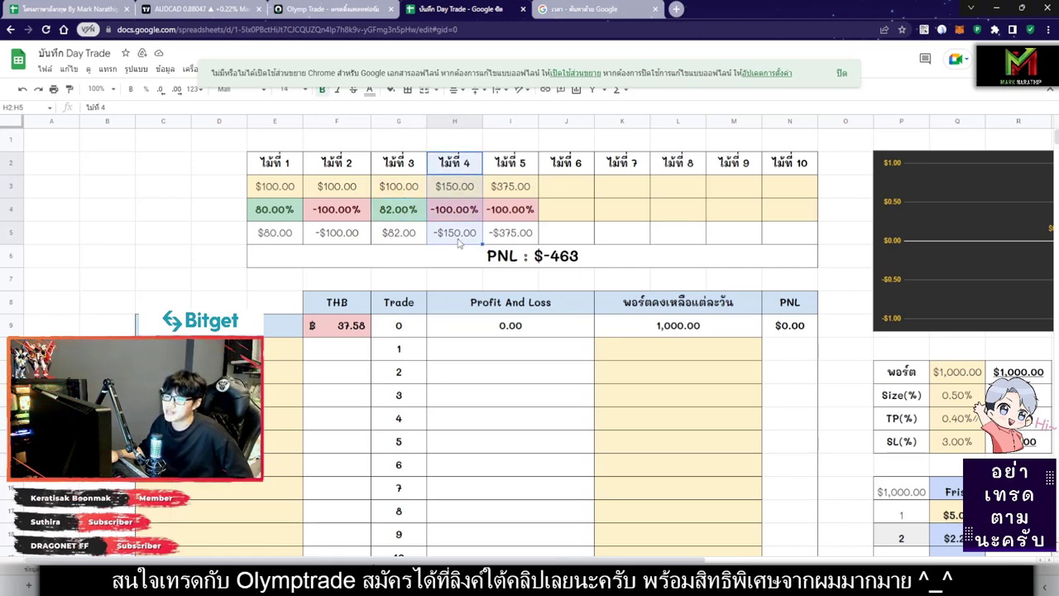
left_click(452, 187)
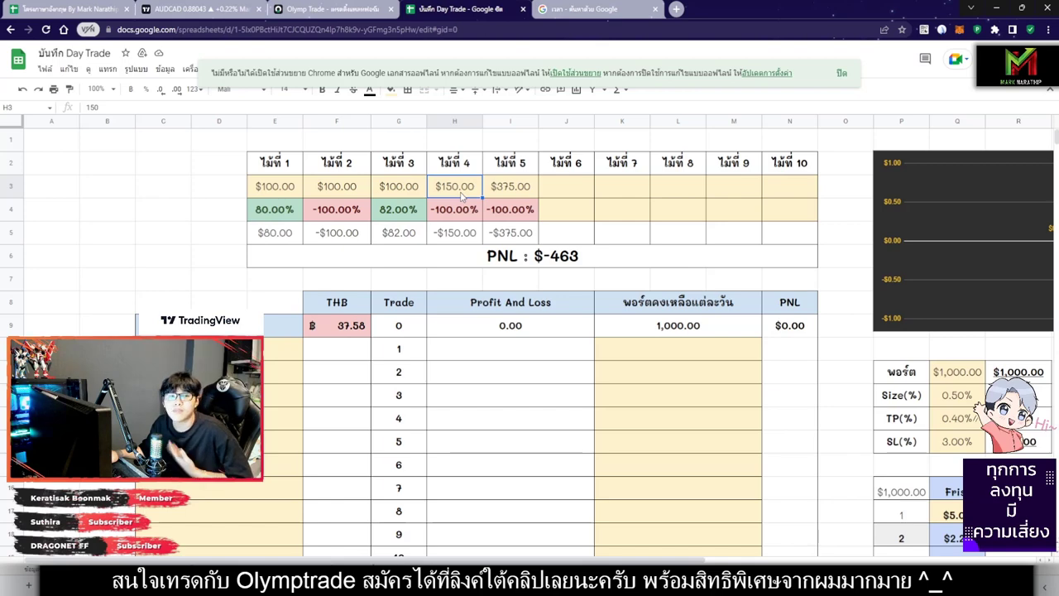
Examine trade 5's stake formula and result, and inspect the PNL total's formula in row 6
left_click_drag(508, 164, 511, 234)
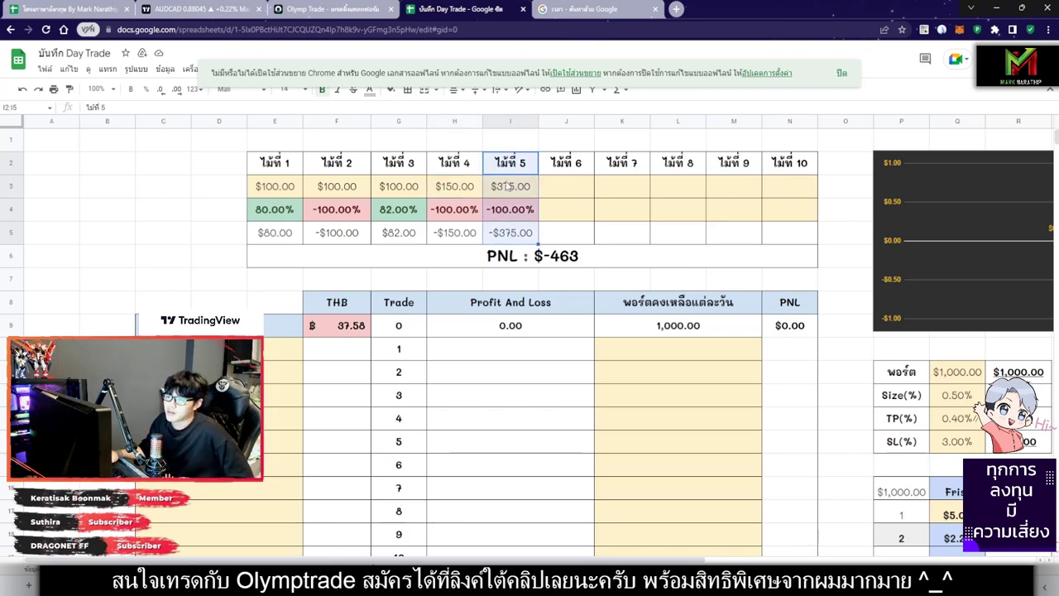
left_click(509, 187)
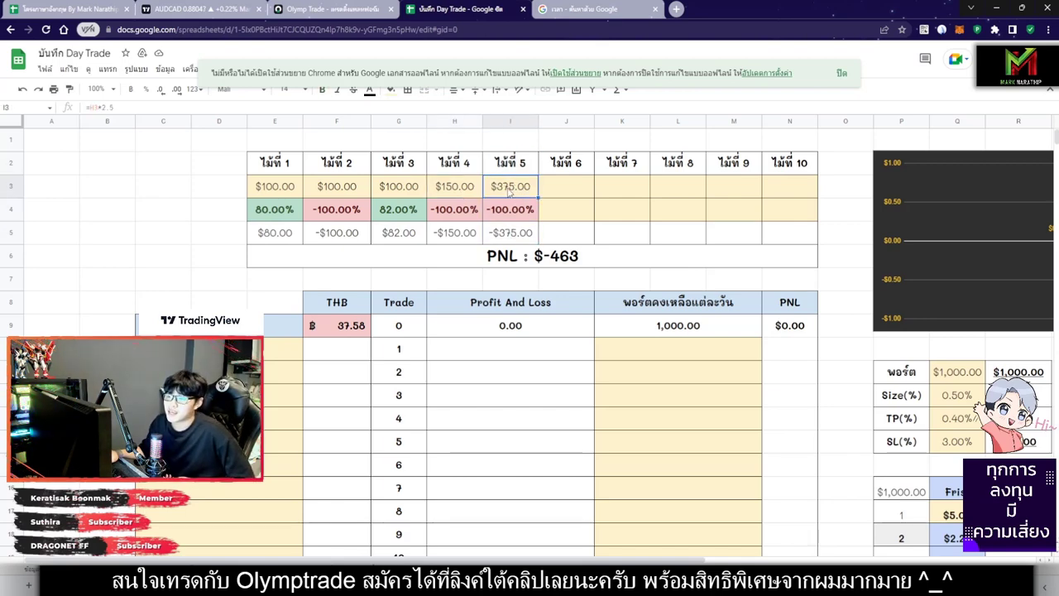
left_click(476, 190)
left_click(520, 190)
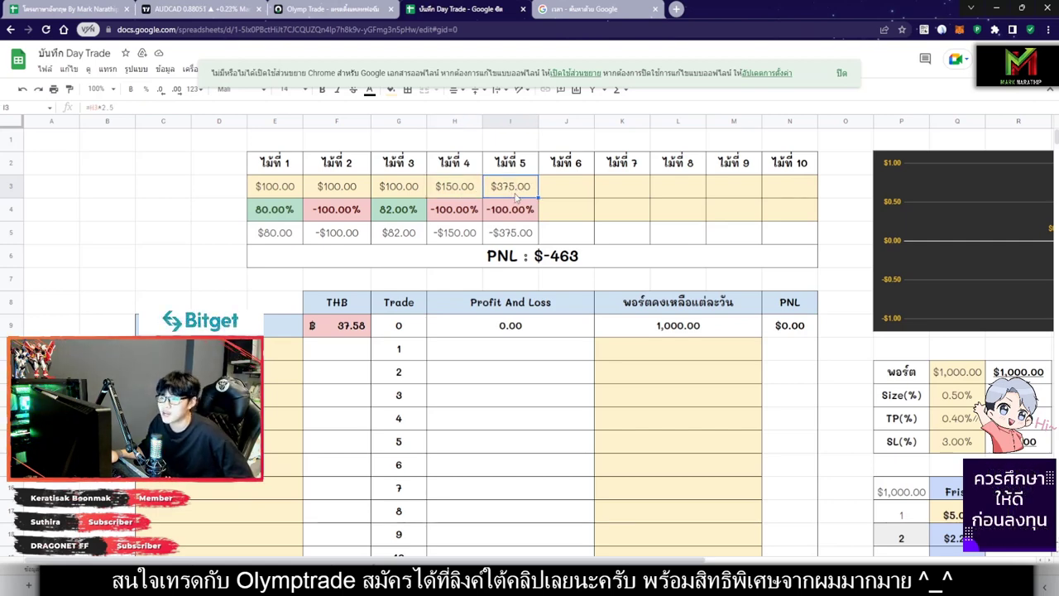
left_click(569, 263)
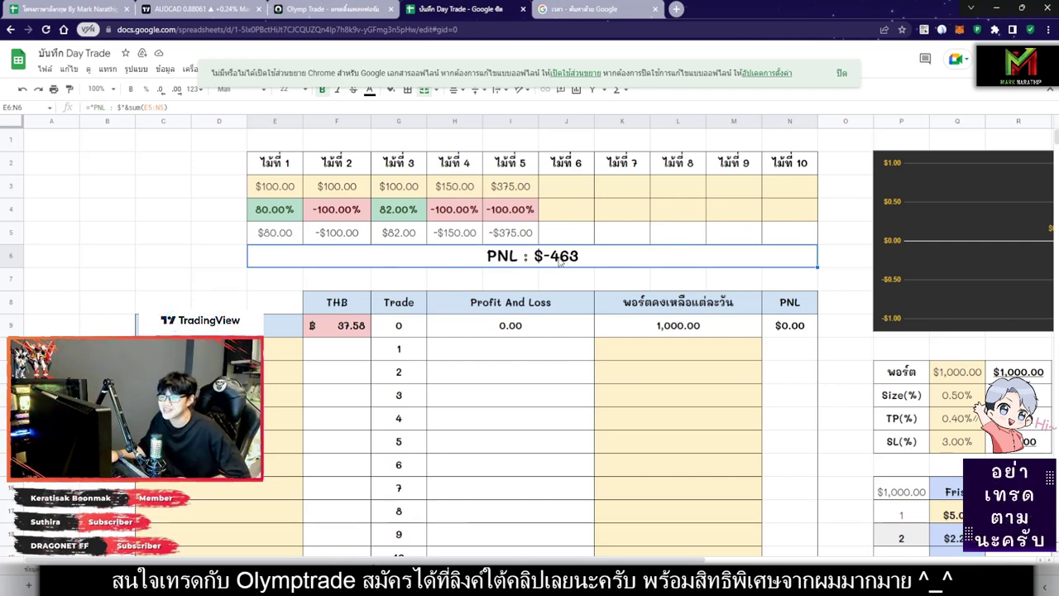
double_click(576, 261)
key("Return")
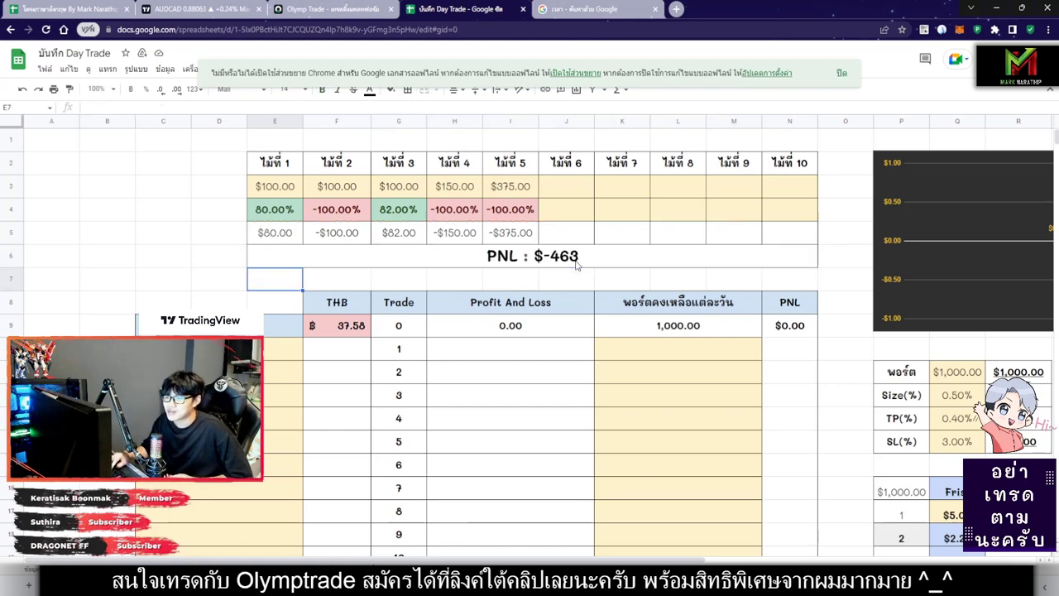
left_click(584, 261)
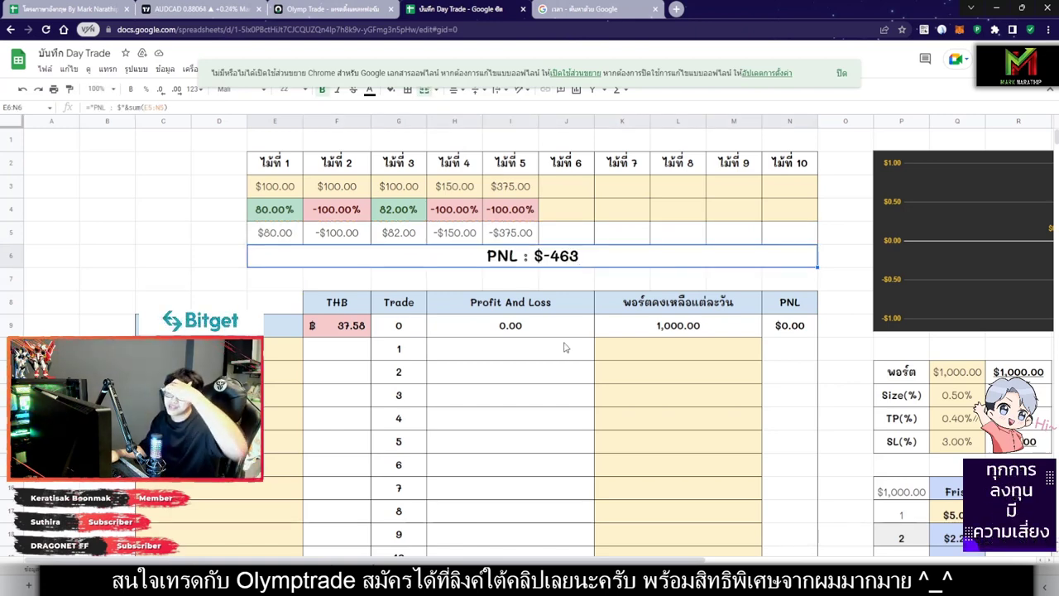
Check the account balance on the Olymp Trade platform against the trade log
left_click(559, 190)
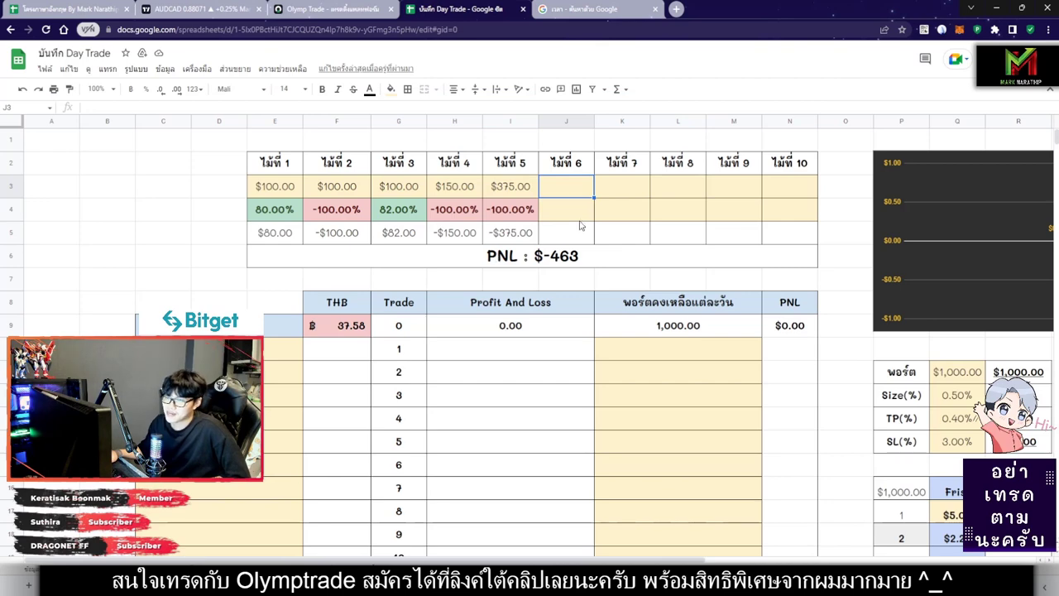
key("ctrl+shift+Tab")
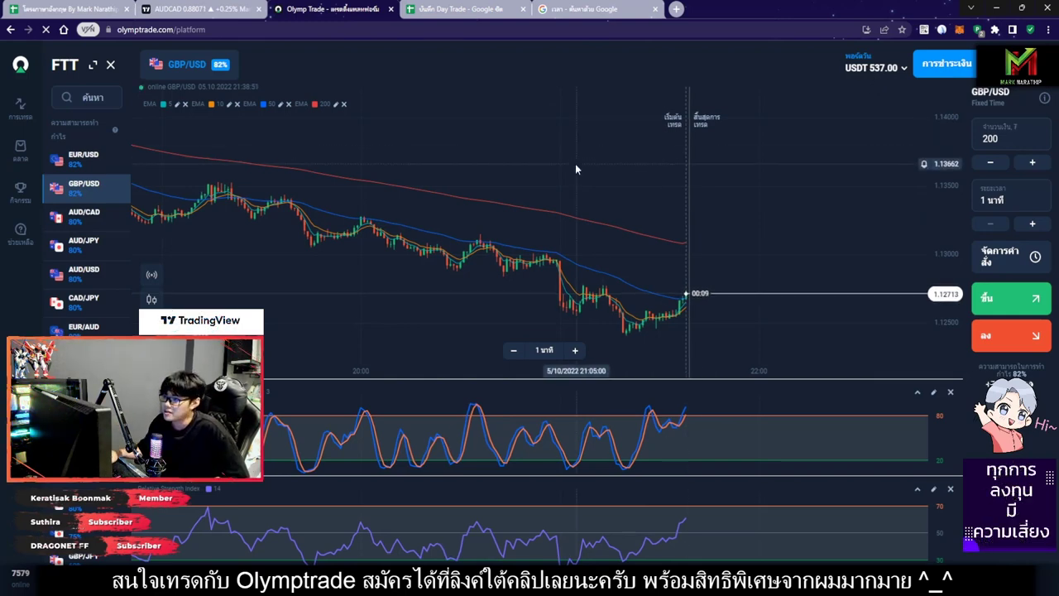
left_click(463, 9)
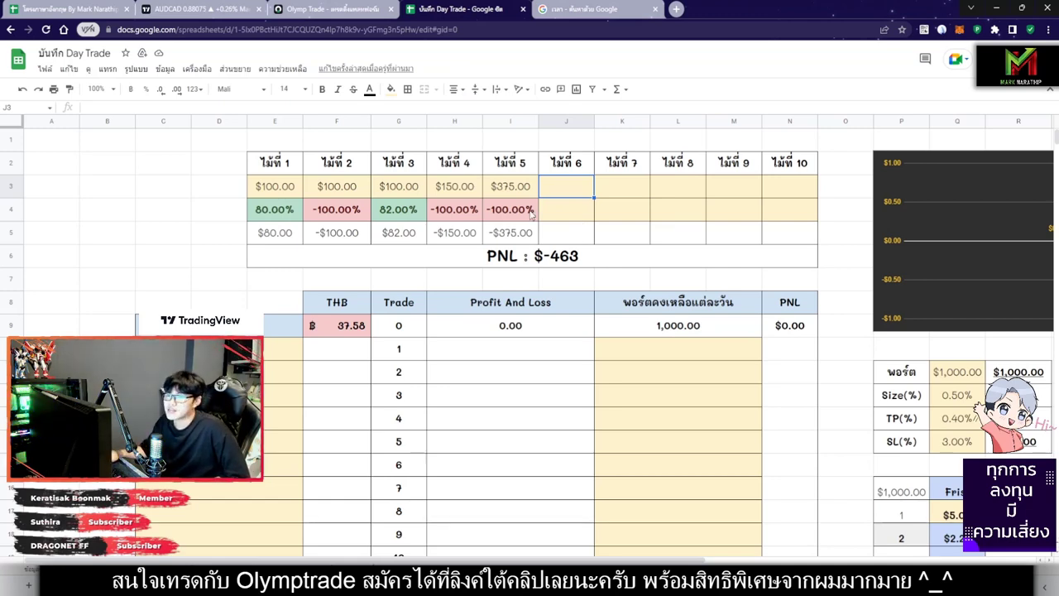
left_click(327, 9)
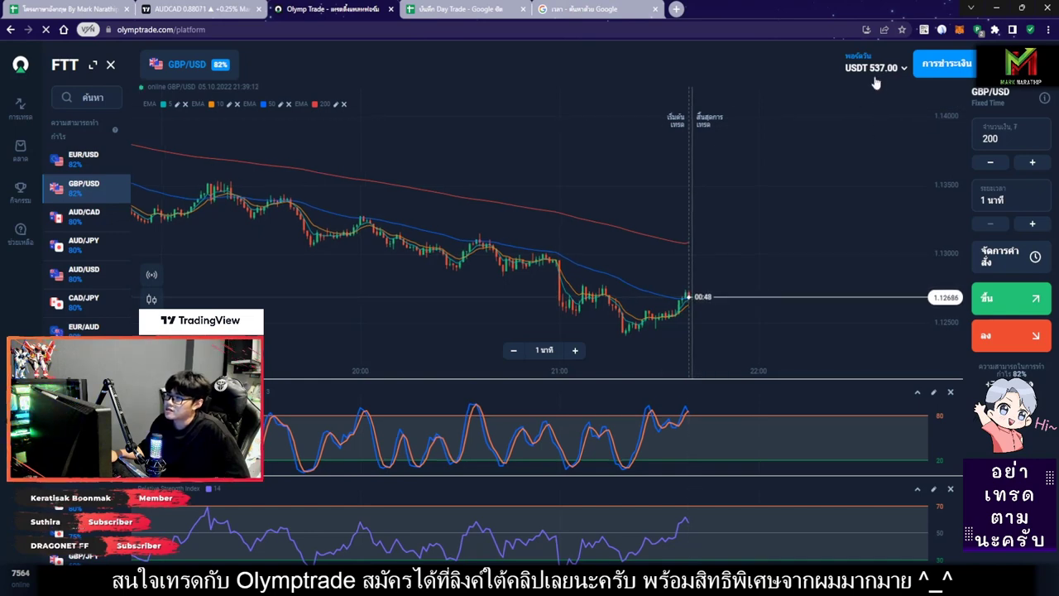
Return to the Day Trade log and enter a stake of 250 for both trade 6 and trade 7
left_click(463, 10)
type("250")
key("Return")
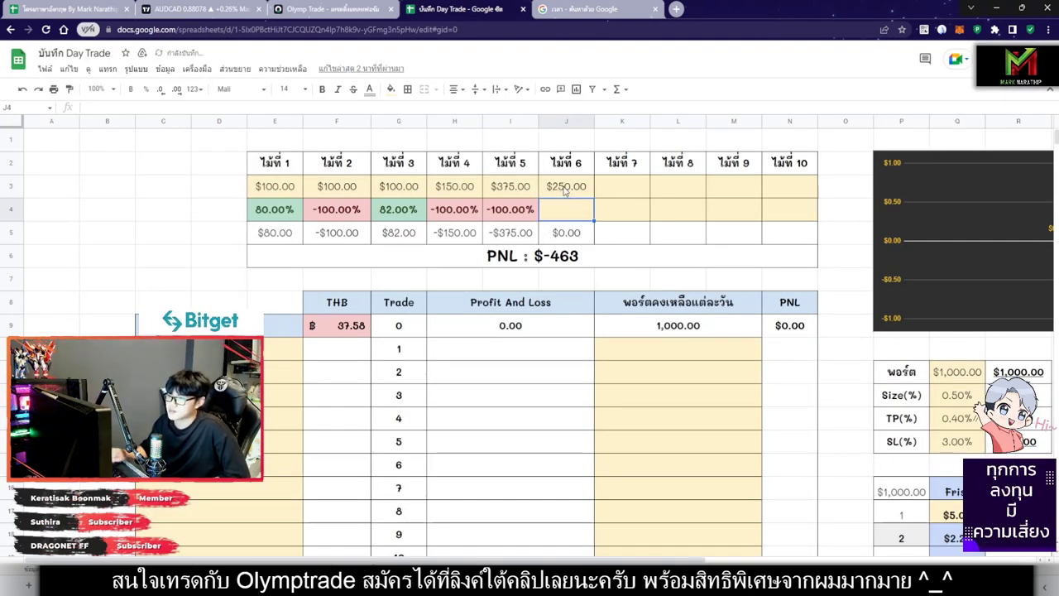
left_click(613, 186)
type("250")
key("Return")
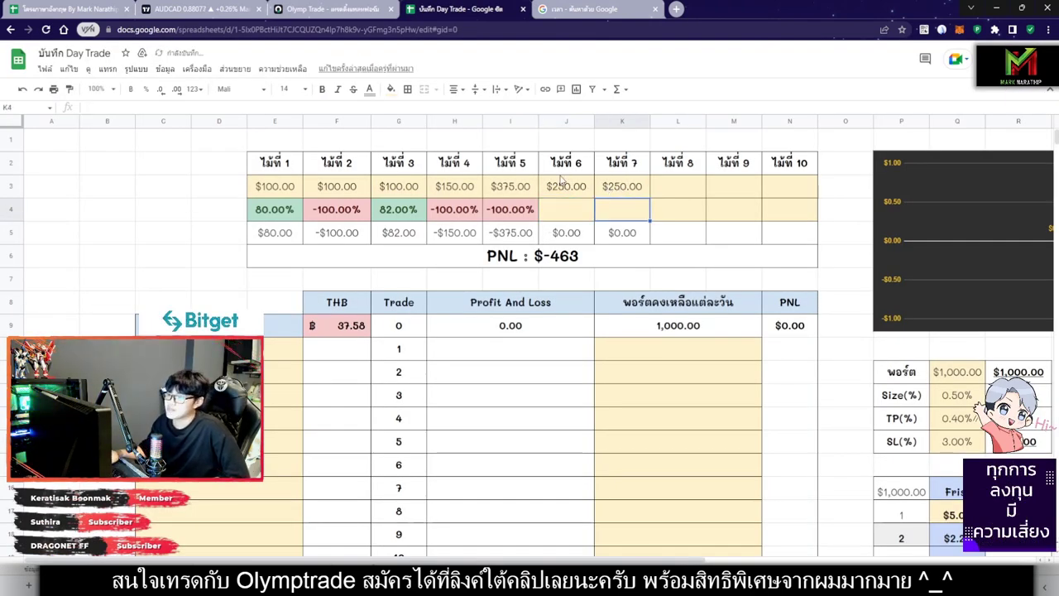
left_click_drag(562, 183, 620, 185)
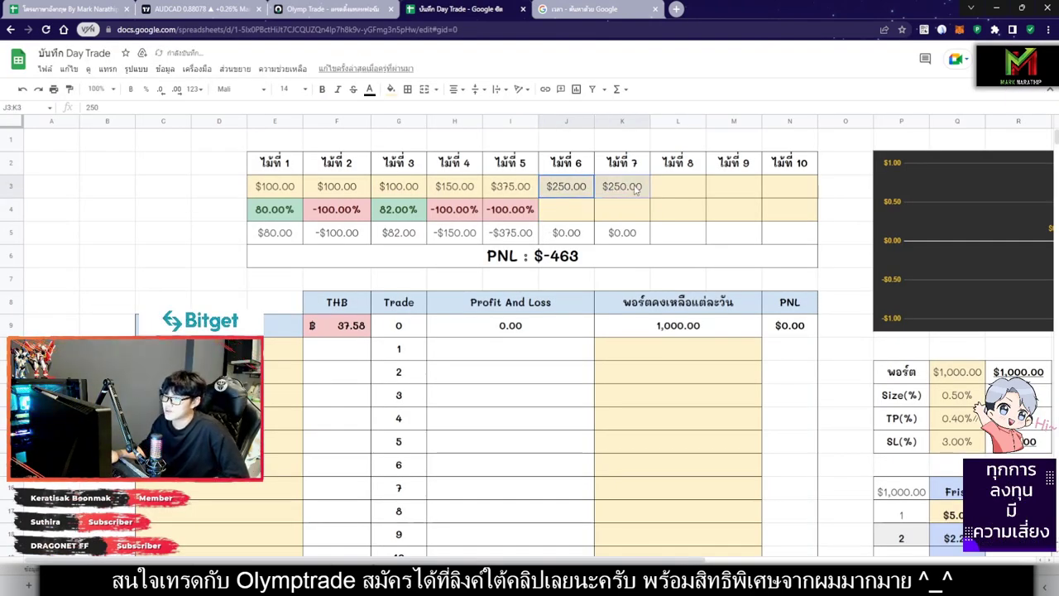
Set the return percentage of trades 6 and 7 to 80% in cells J4 and K4
left_click(570, 216)
type("80")
key("Return")
left_click(636, 205)
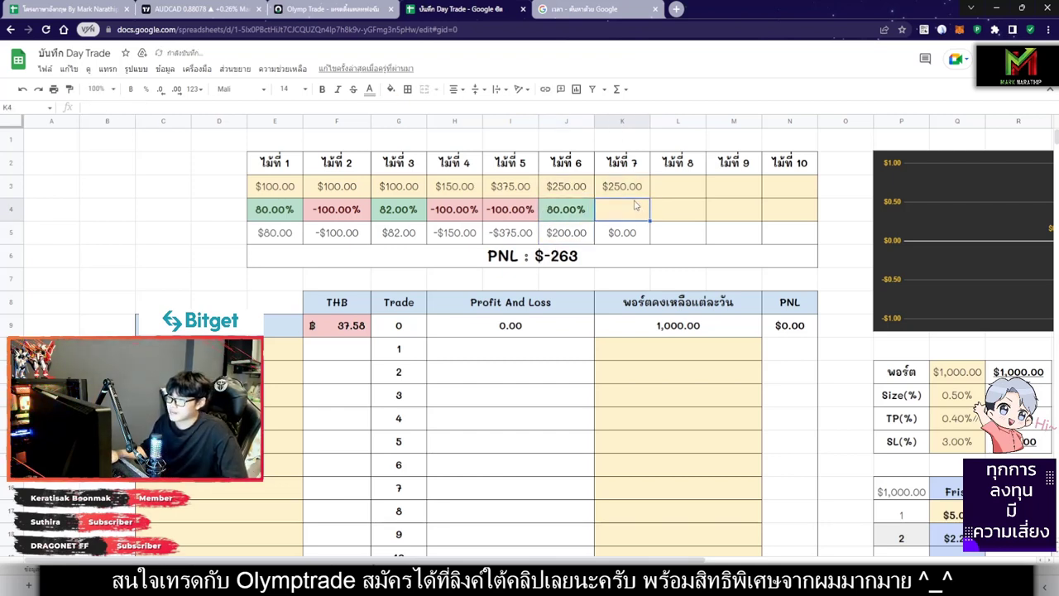
type("80")
key("Return")
Review the profits of trades 6 and 7 and the PNL total
left_click_drag(569, 236, 622, 237)
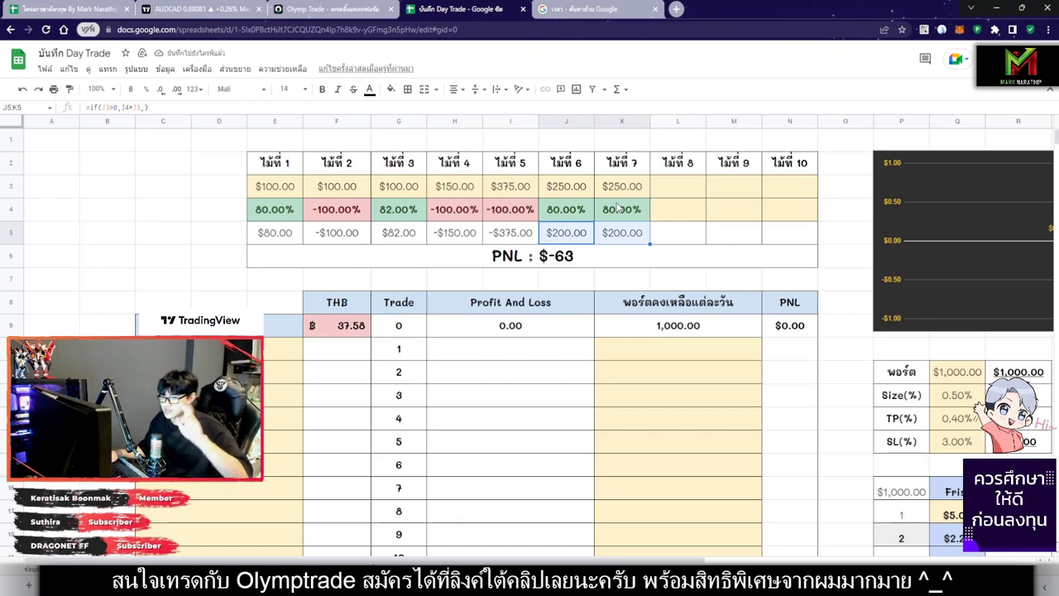
left_click_drag(579, 234, 645, 243)
left_click(571, 256)
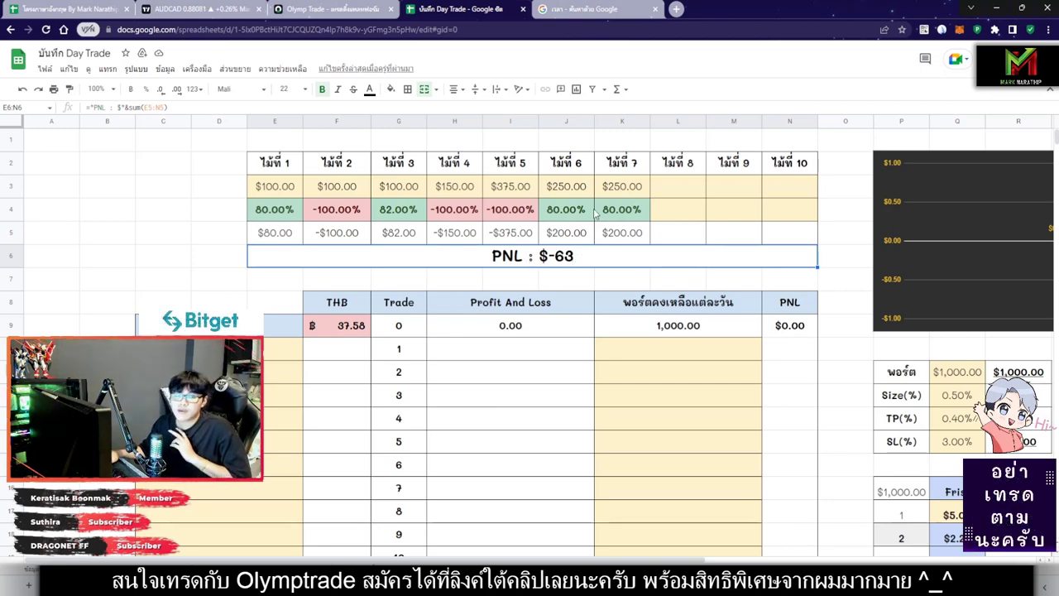
left_click_drag(566, 165, 640, 204)
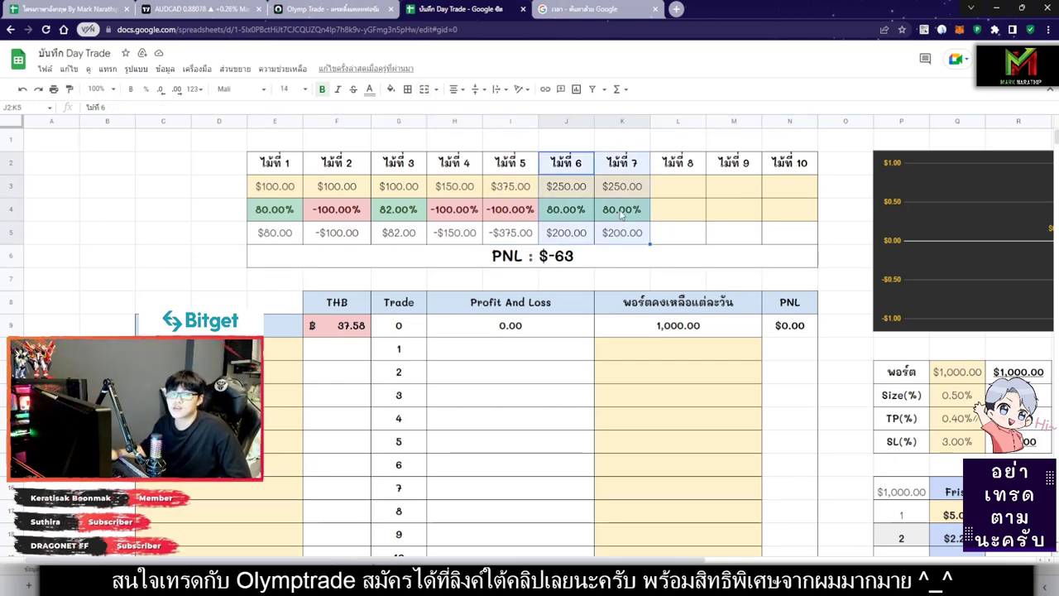
Enter a stake of 250 for both trade 8 and trade 9 in cells L3 and M3
left_click(676, 190)
type("2")
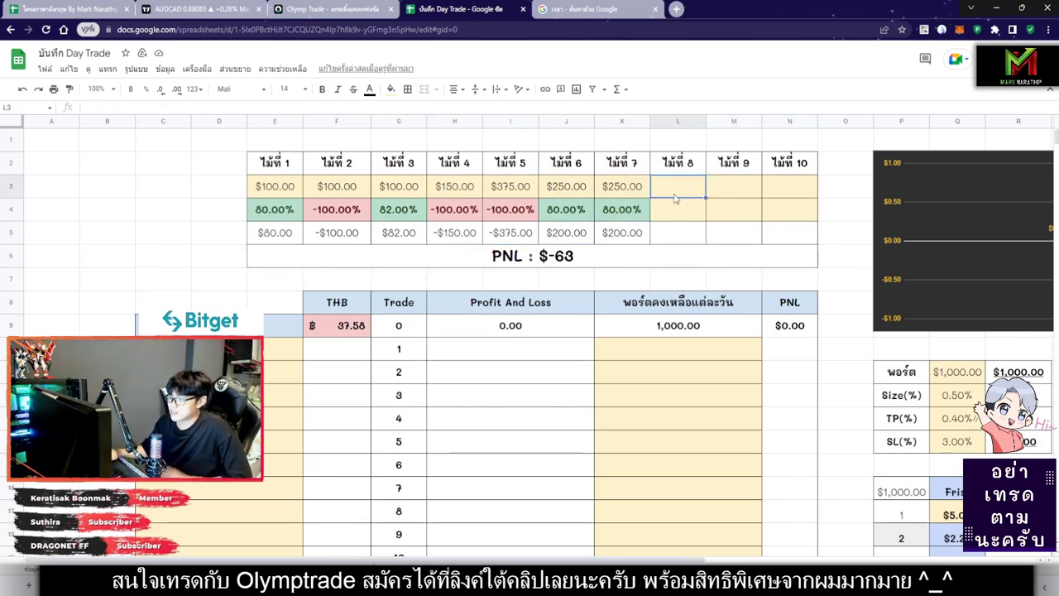
type("50")
key("Return")
left_click(729, 195)
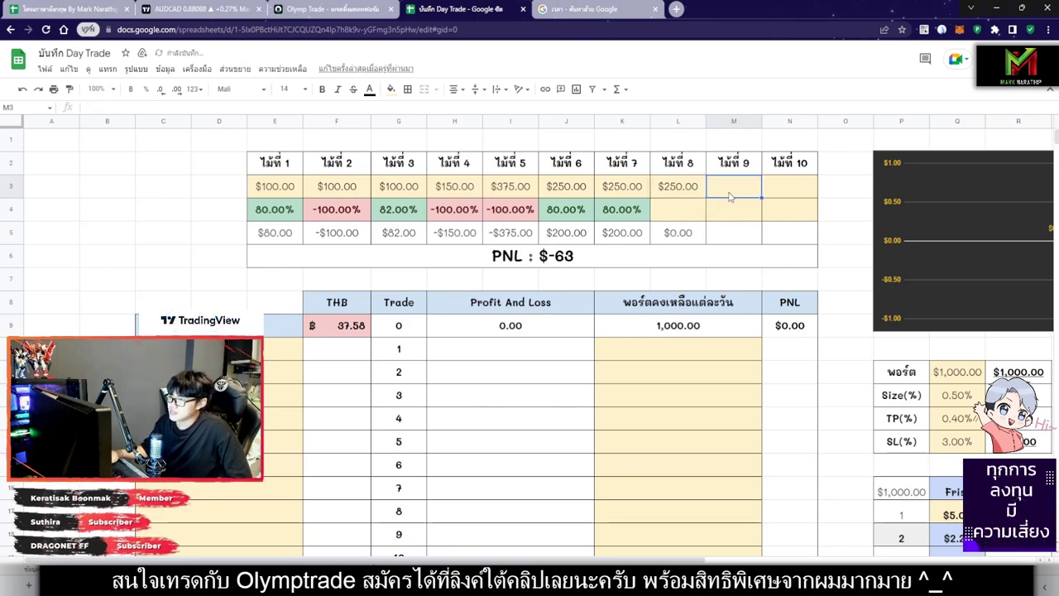
type("250")
key("Return")
Set the return percentage of trades 8 and 9 to 80% in cells L4 and M4 and check the PNL total
left_click(682, 210)
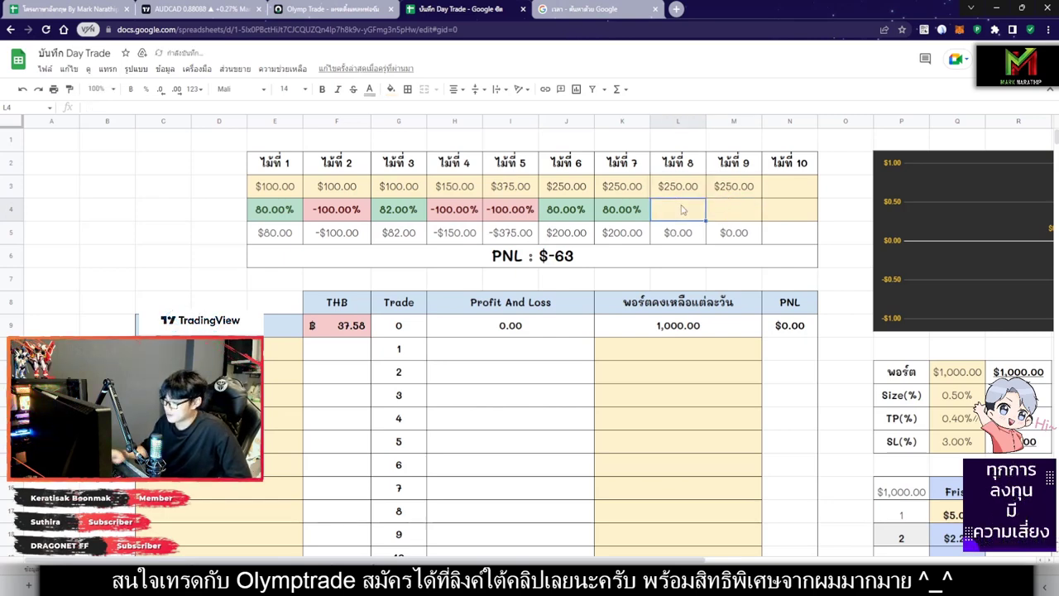
type("80")
key("Return")
left_click(733, 215)
type("80")
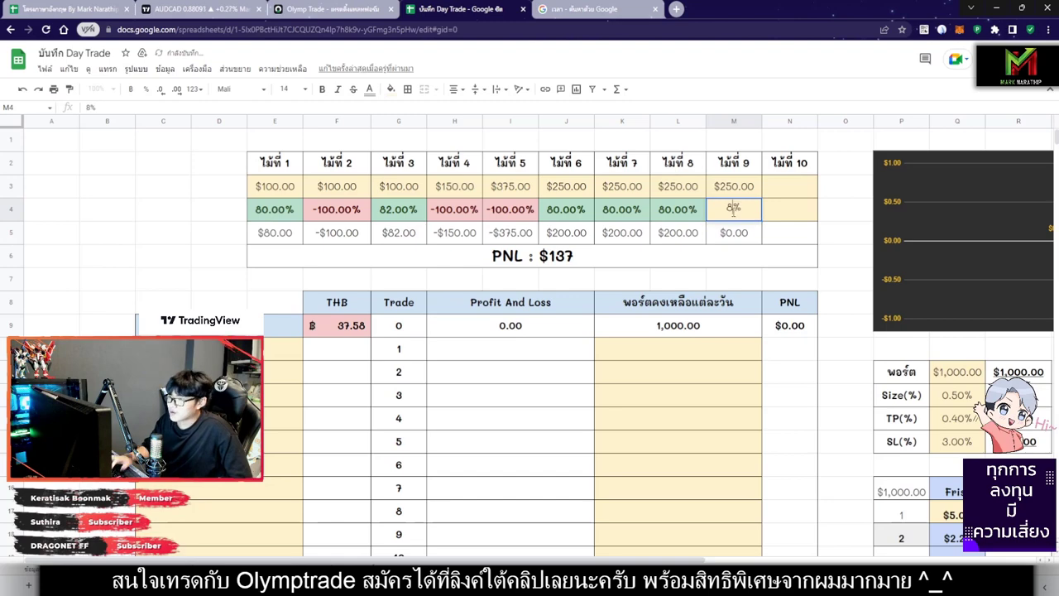
key("Return")
left_click(590, 263)
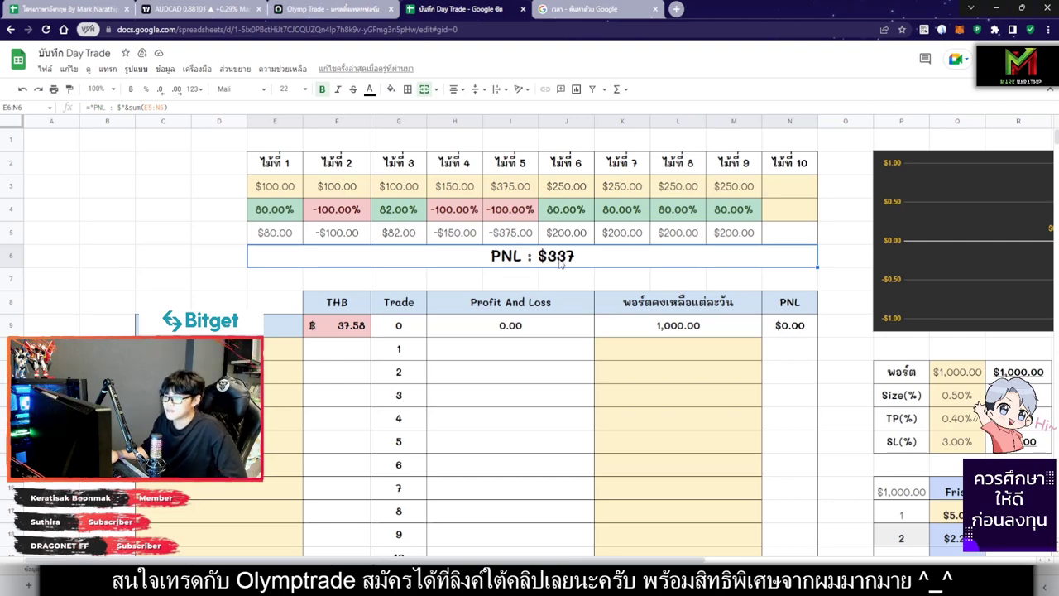
Clear the stakes and return percentages of trades 8 and 9
mouse_move(685, 191)
left_mouse_down()
mouse_move(749, 194)
mouse_move(680, 207)
left_mouse_up()
key("Delete")
key("Delete")
left_click(622, 187)
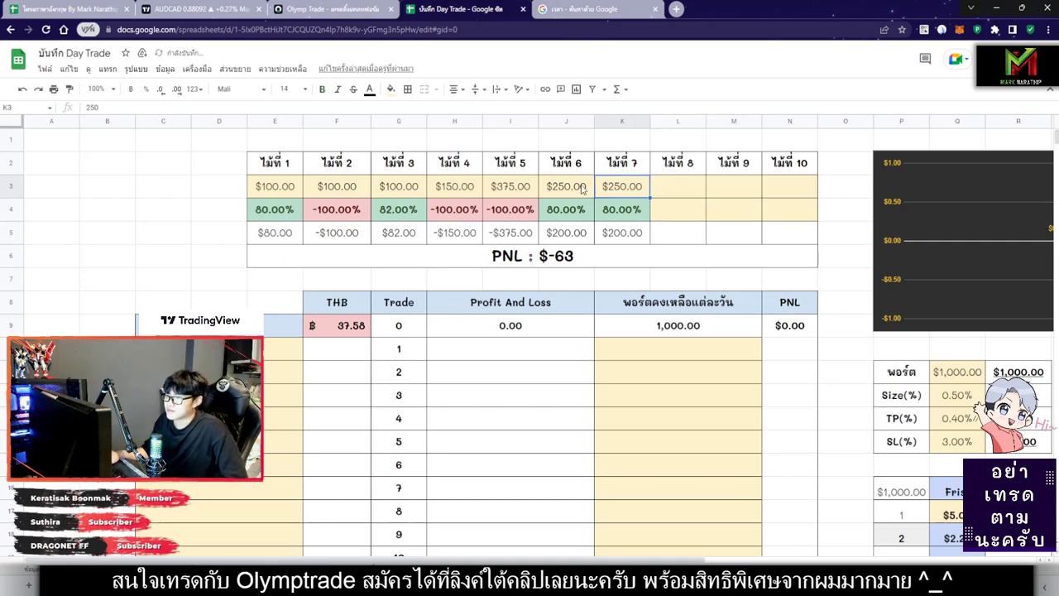
Clear the return percentage of trade 7 in cell K4 and enter a stake of 250 for trade 8 in cell L3
left_click(606, 213)
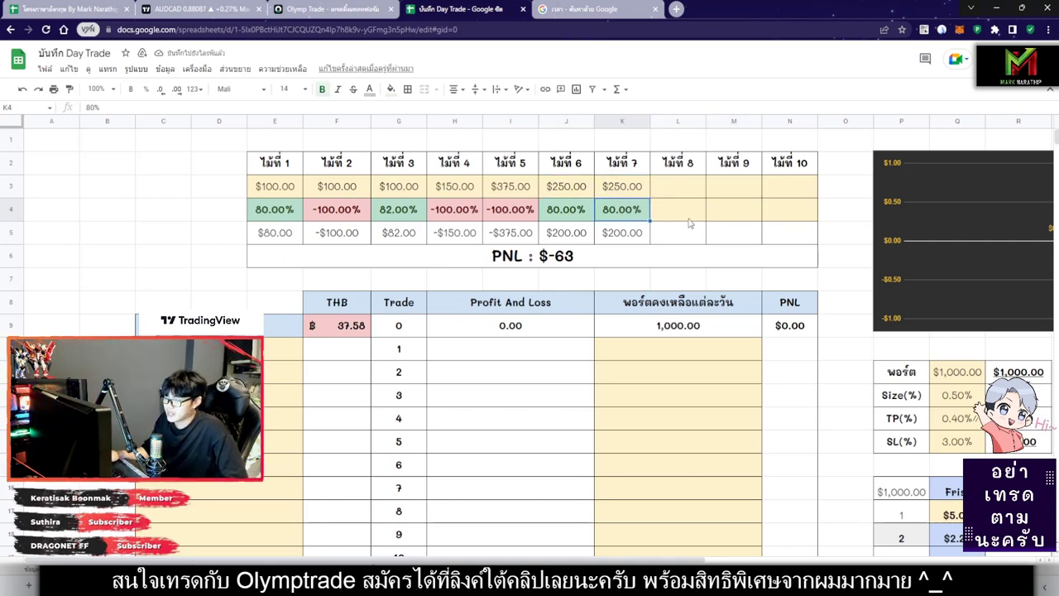
key("Delete")
left_click(670, 189)
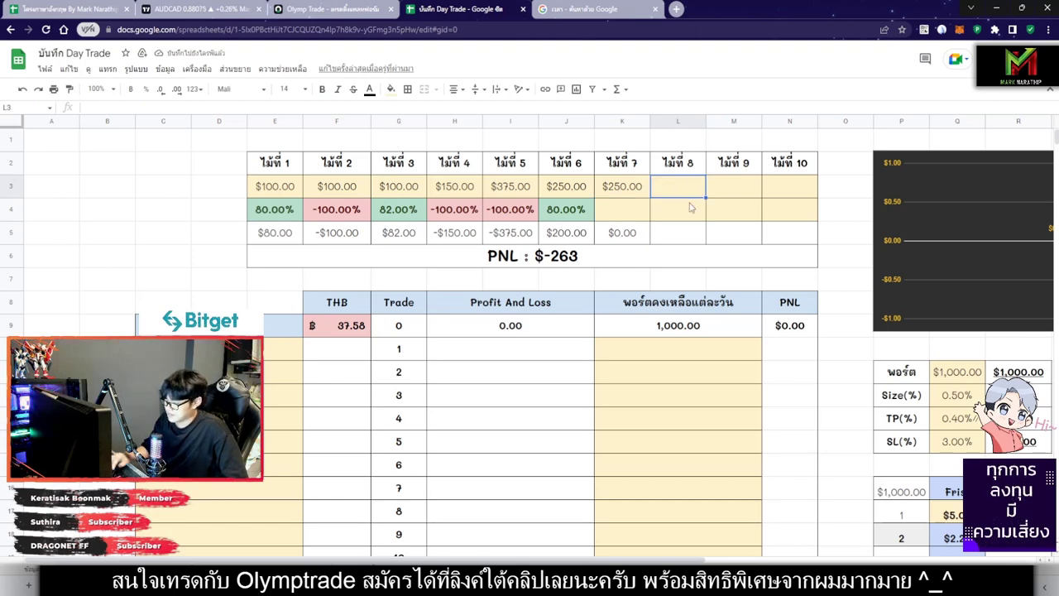
type("250")
key("Return")
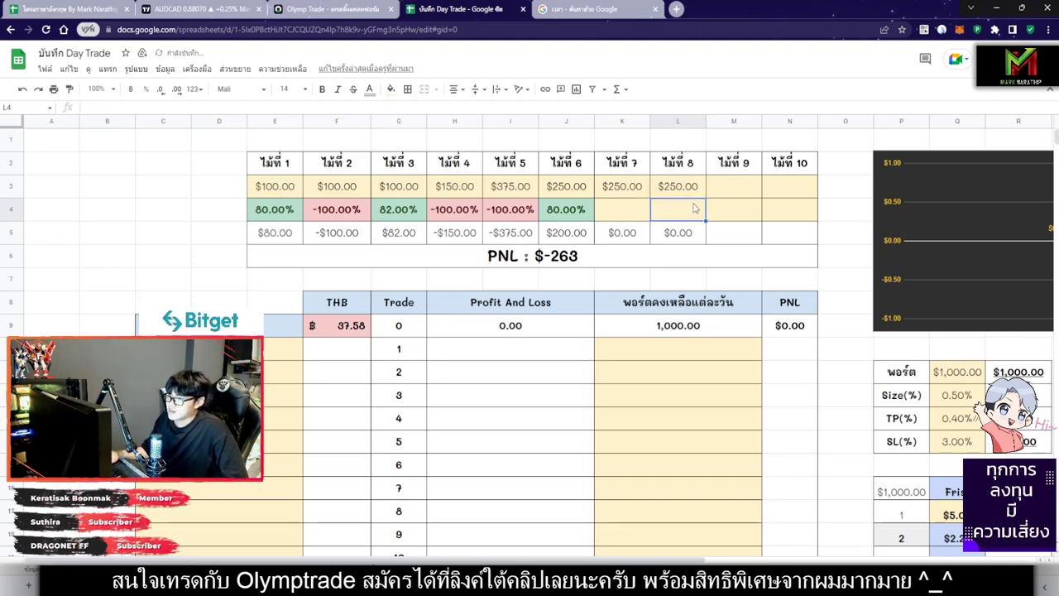
left_click(697, 193)
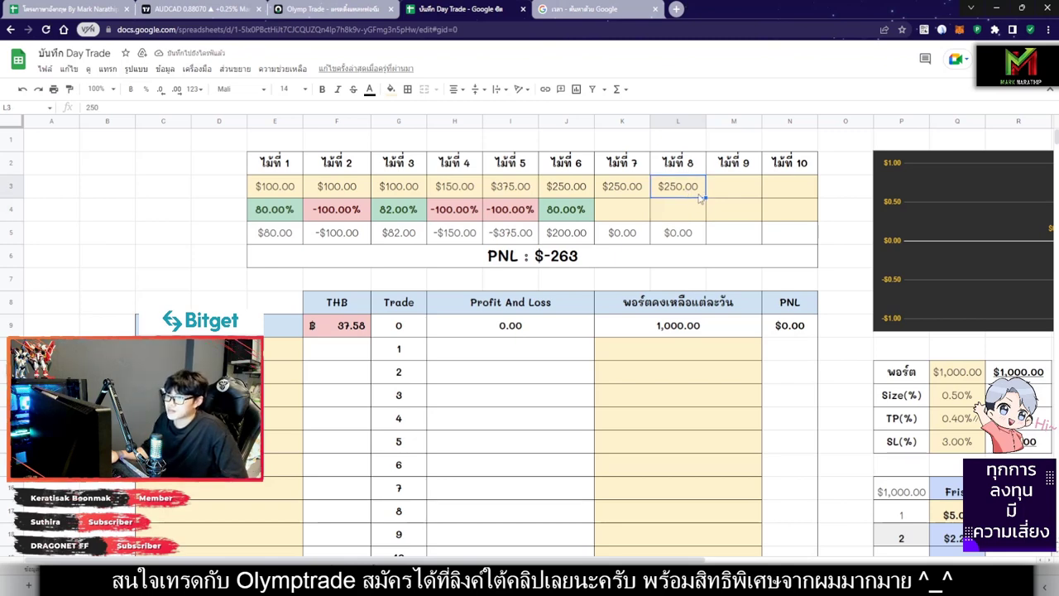
Set the return percentage of trade 7 to -100% in cell K4 and review that trade's figures
left_click(616, 210)
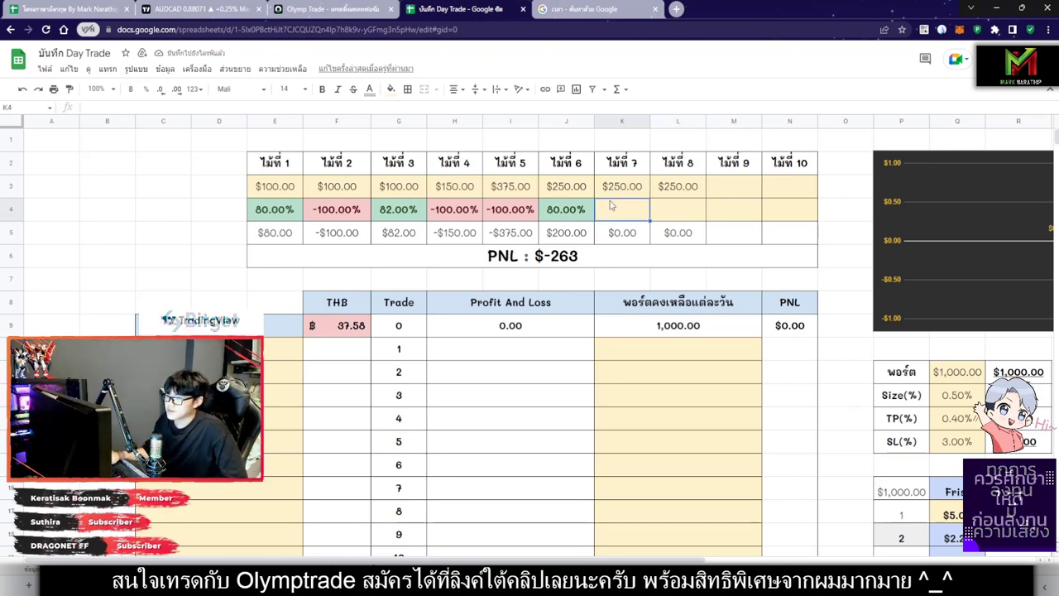
type("-100")
key("Return")
left_click_drag(621, 186, 621, 232)
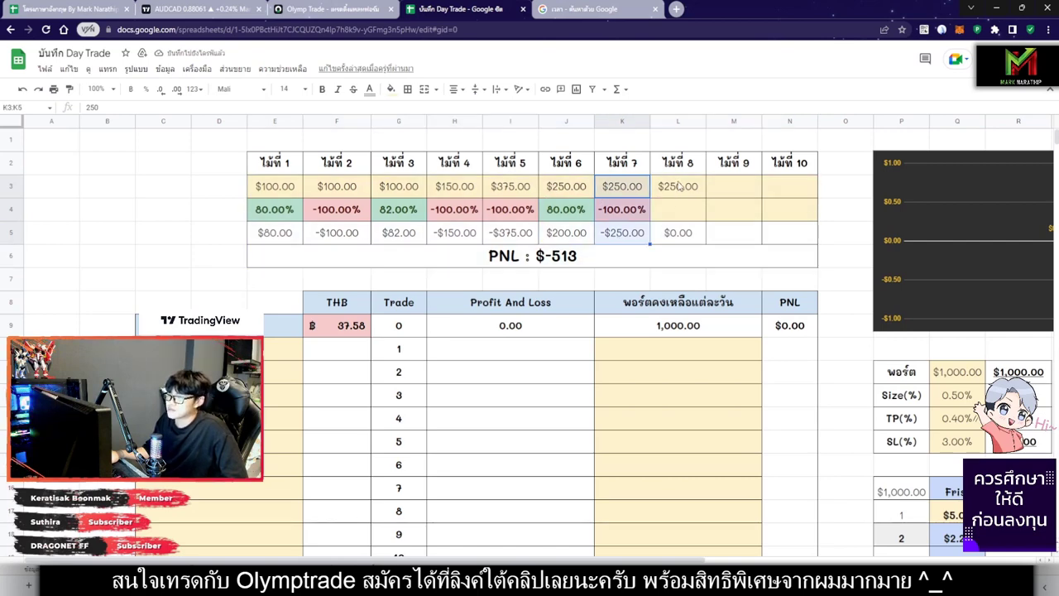
Set the return percentage of trade 8 to 80% in cell L4 and review the PNL total
left_click_drag(678, 197, 682, 231)
left_click(684, 217)
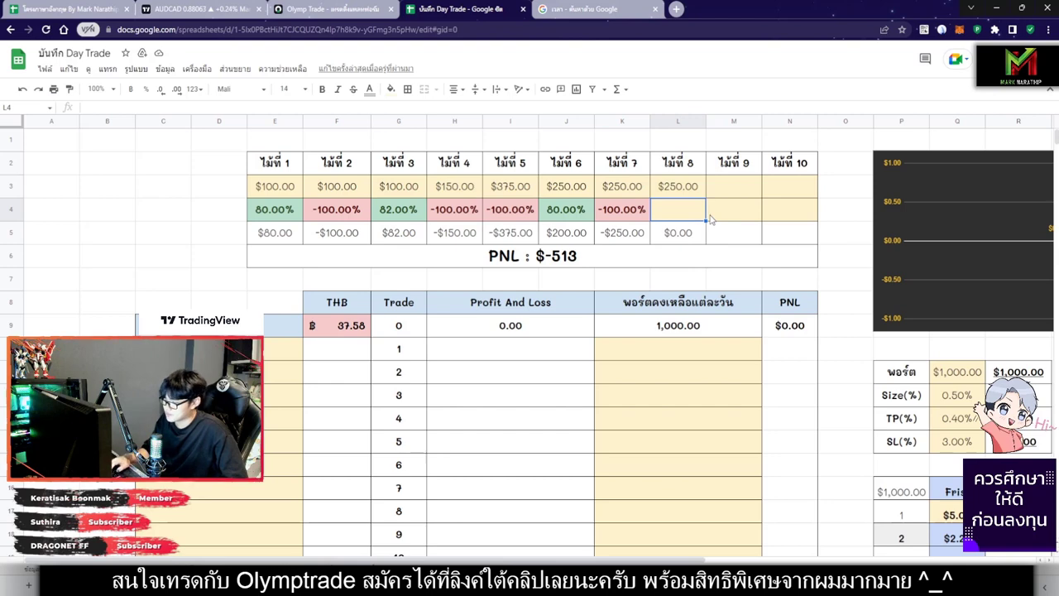
type("80")
key("Return")
left_click(561, 263)
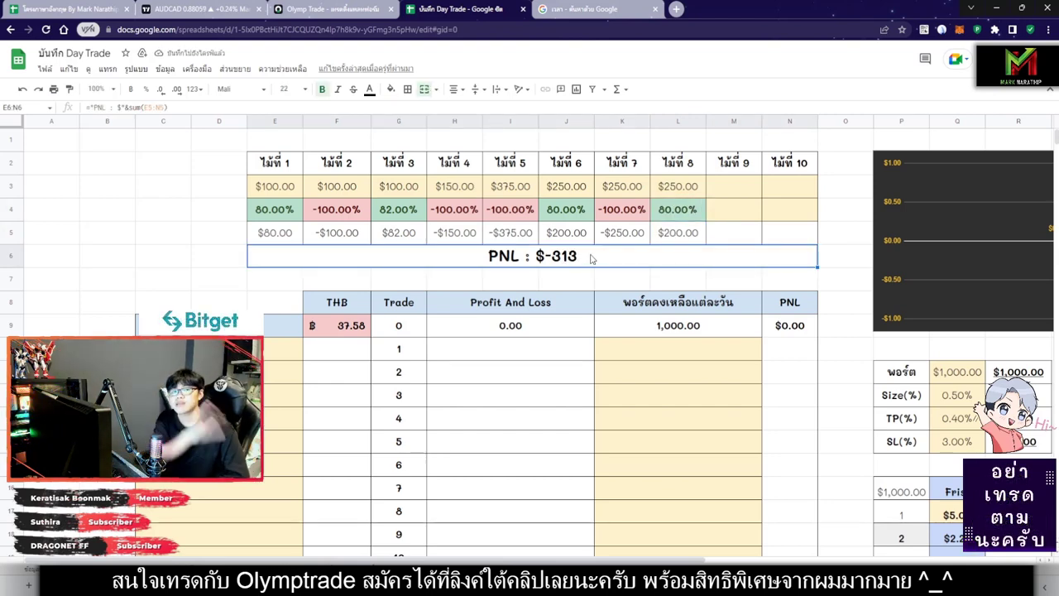
Clear the return percentages of trades 6 to 8, undo the deletion and review the PNL total again
left_click_drag(582, 215, 699, 215)
key("Delete")
key("ctrl+z")
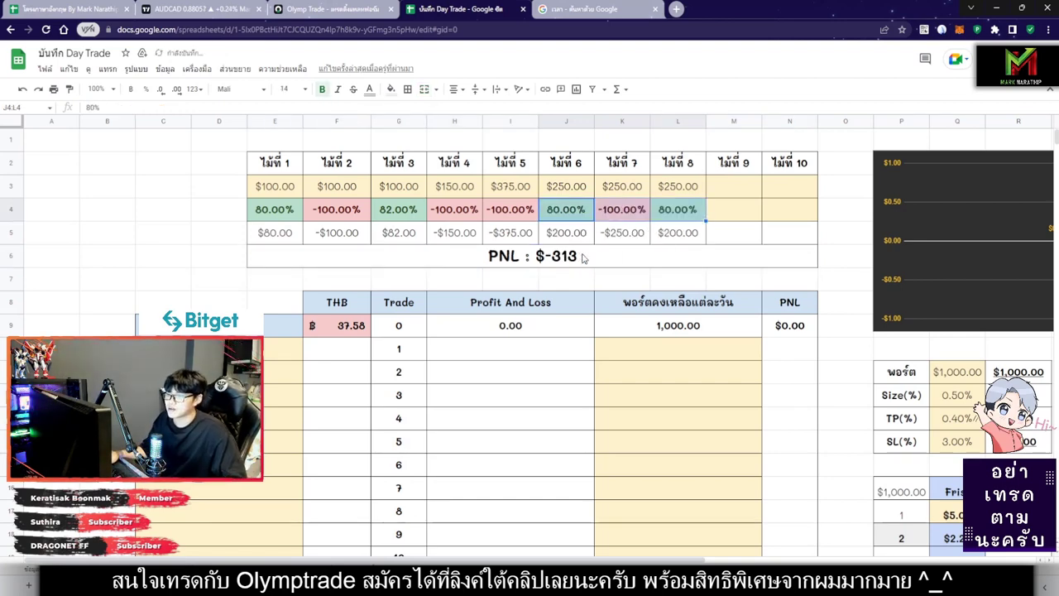
left_click(592, 259)
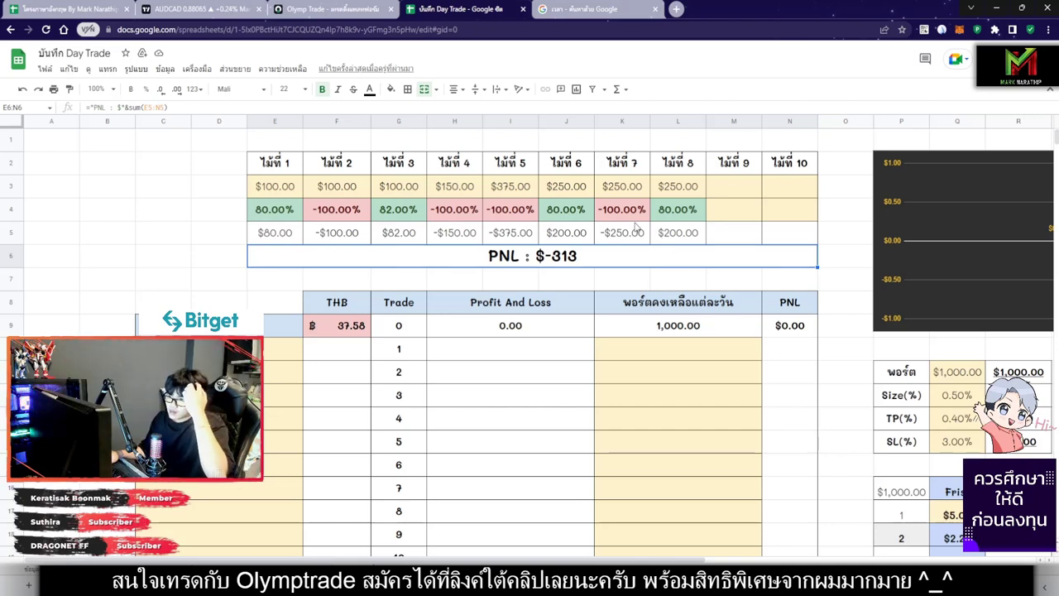
Clear the return percentages of trades 6 to 8 in J4:L4 and the stake of trade 8 in cell L3
left_click_drag(586, 211, 679, 213)
key("Delete")
left_click(679, 213)
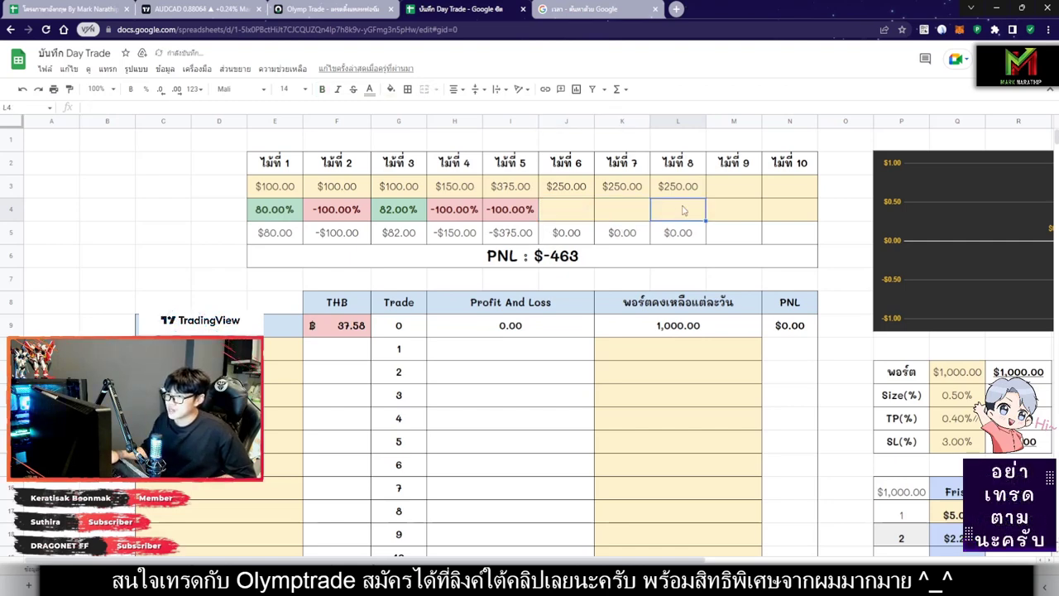
left_click(684, 193)
key("Delete")
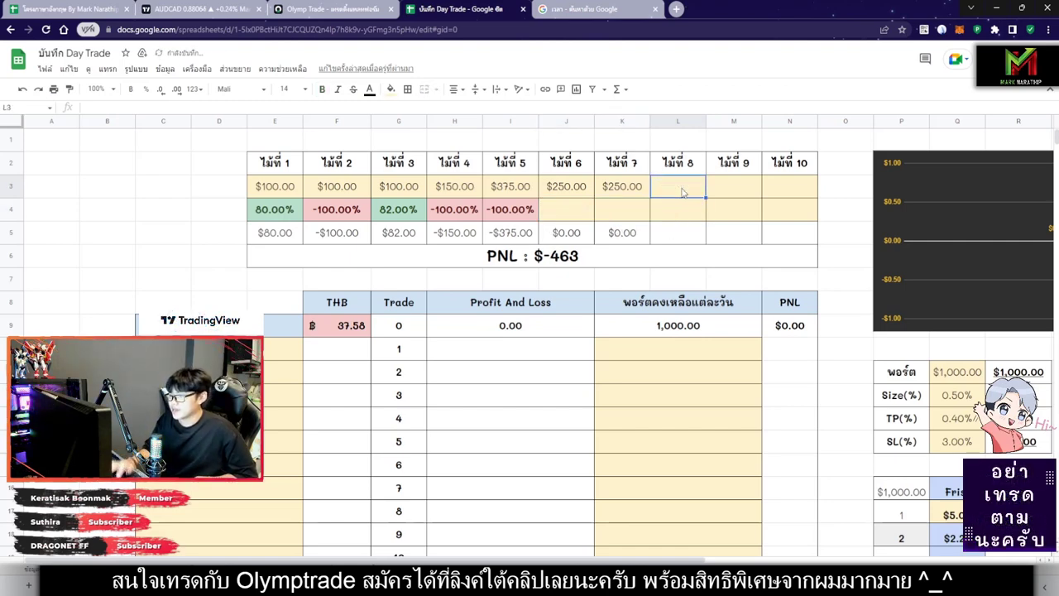
left_click(582, 215)
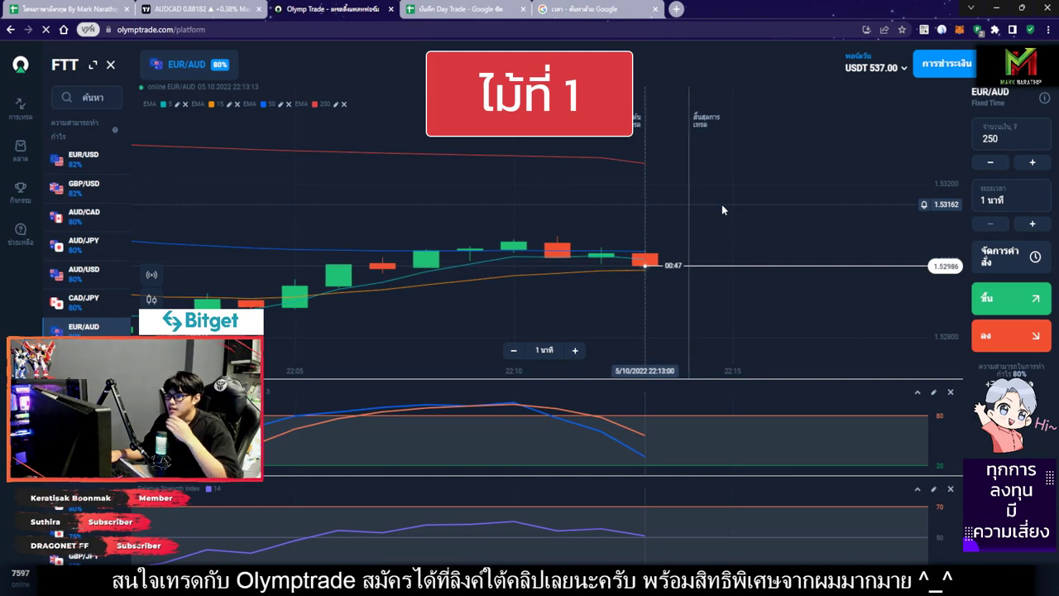
Look over the EUR/AUD chart, then refresh the Google time search page to check the current time
scroll(681, 212, "down", 3)
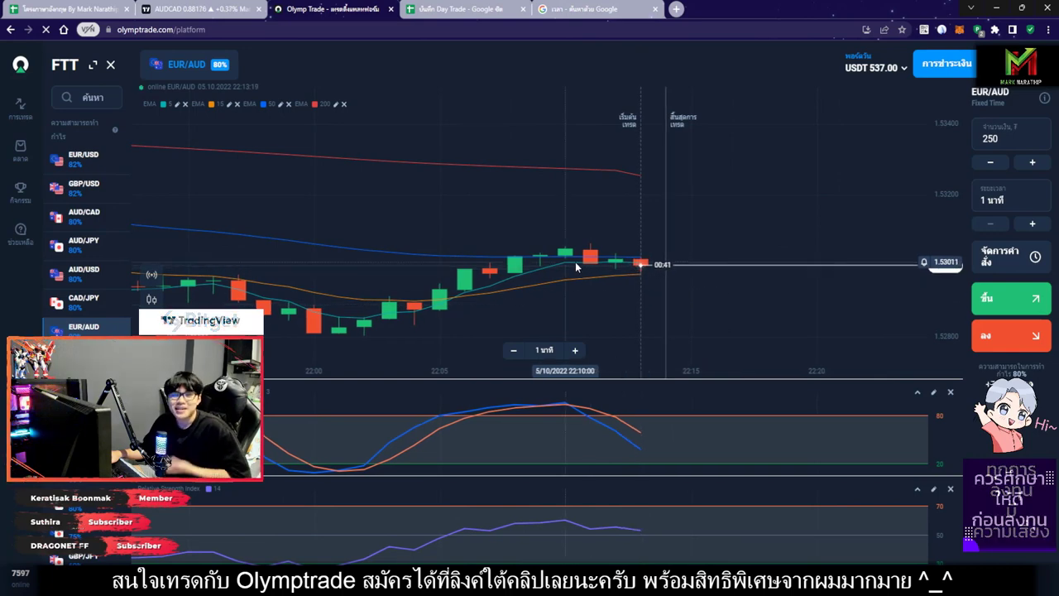
scroll(636, 201, "down", 2)
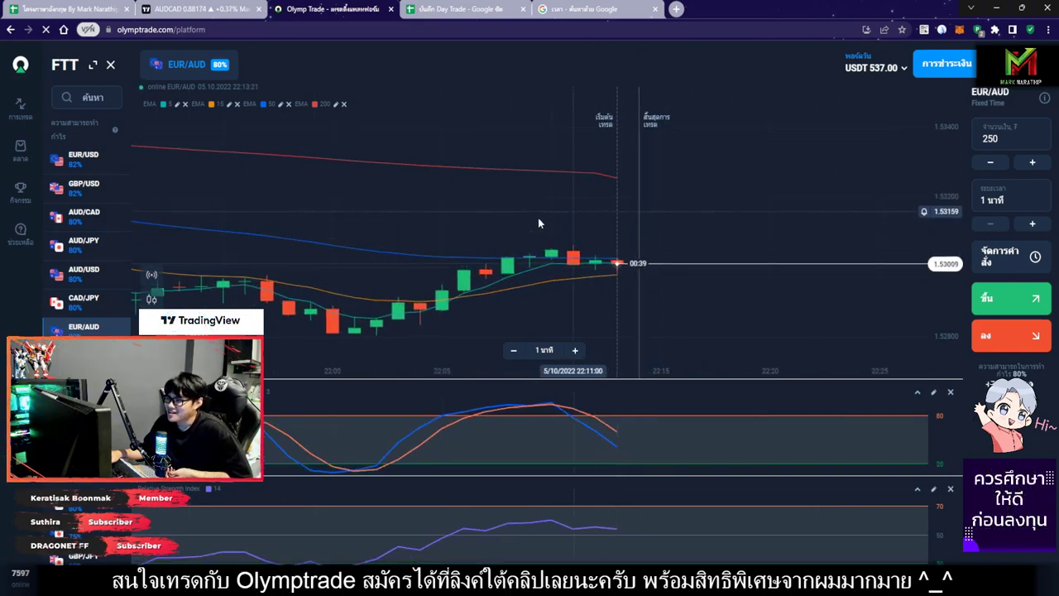
key("ctrl+5")
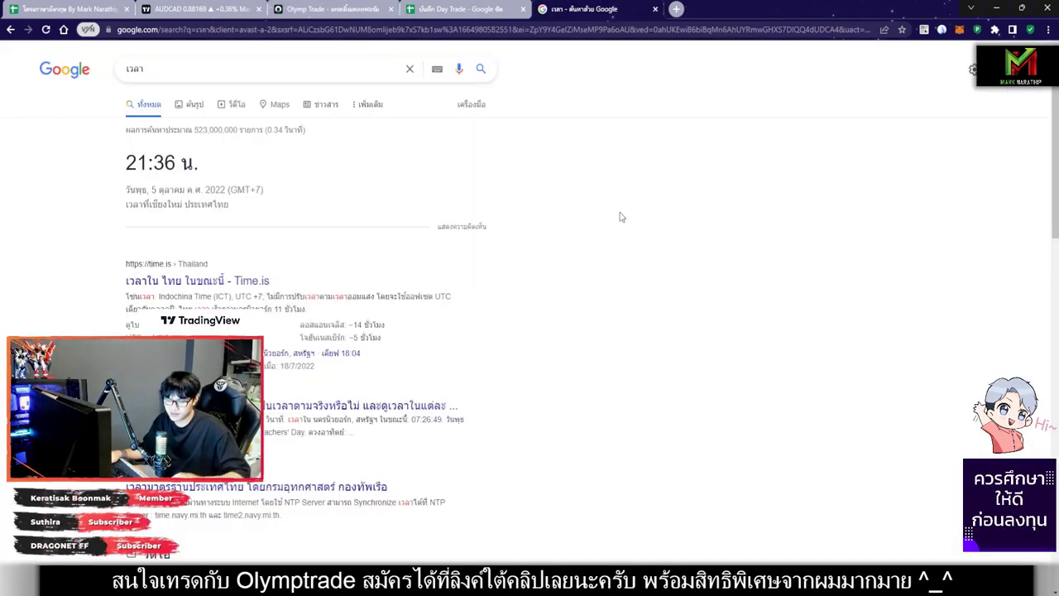
key("F5")
double_click(298, 161)
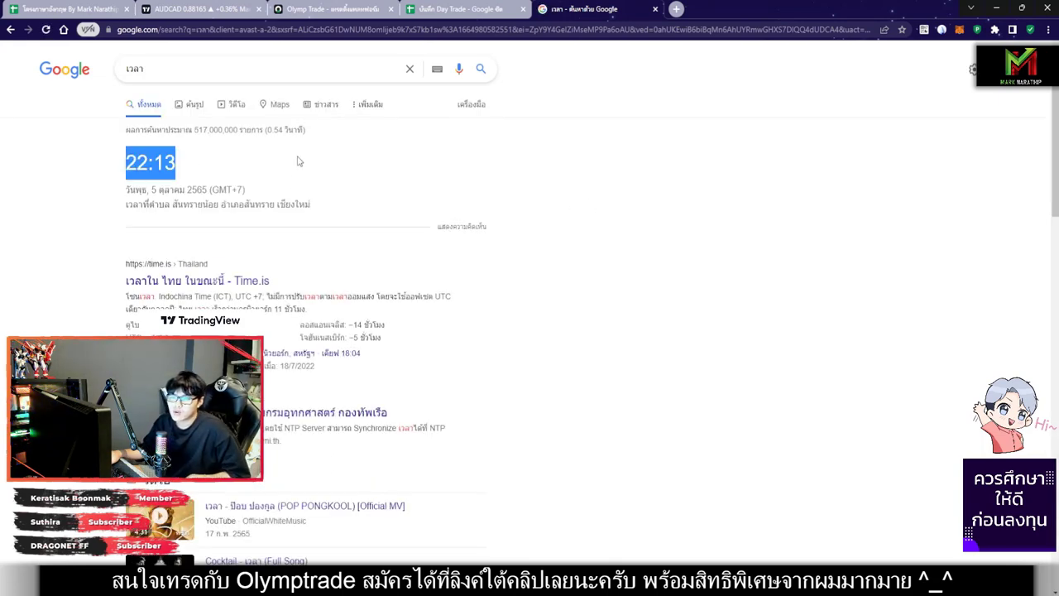
left_click(298, 161)
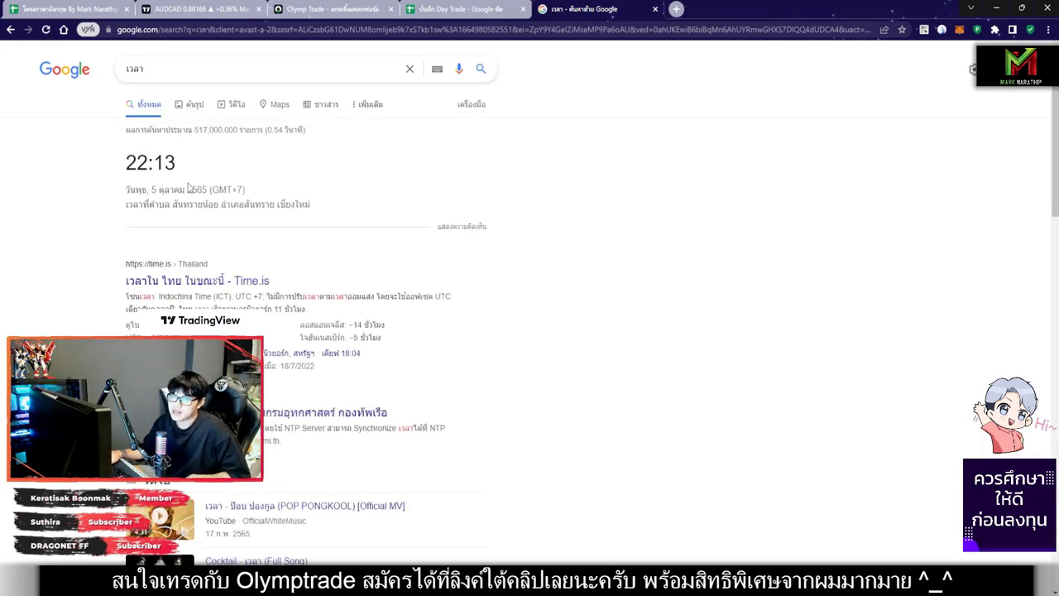
Return to Olymp Trade, examine the EUR/AUD chart's recent trend and open a 1-minute down trade with a stake of 250
left_click(335, 12)
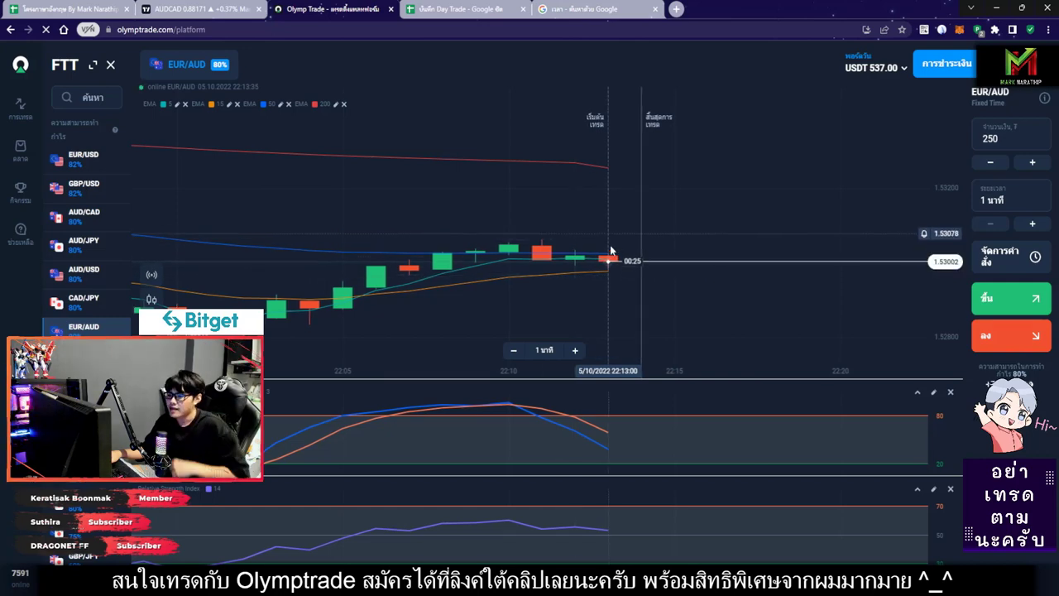
scroll(615, 306, "down", 3)
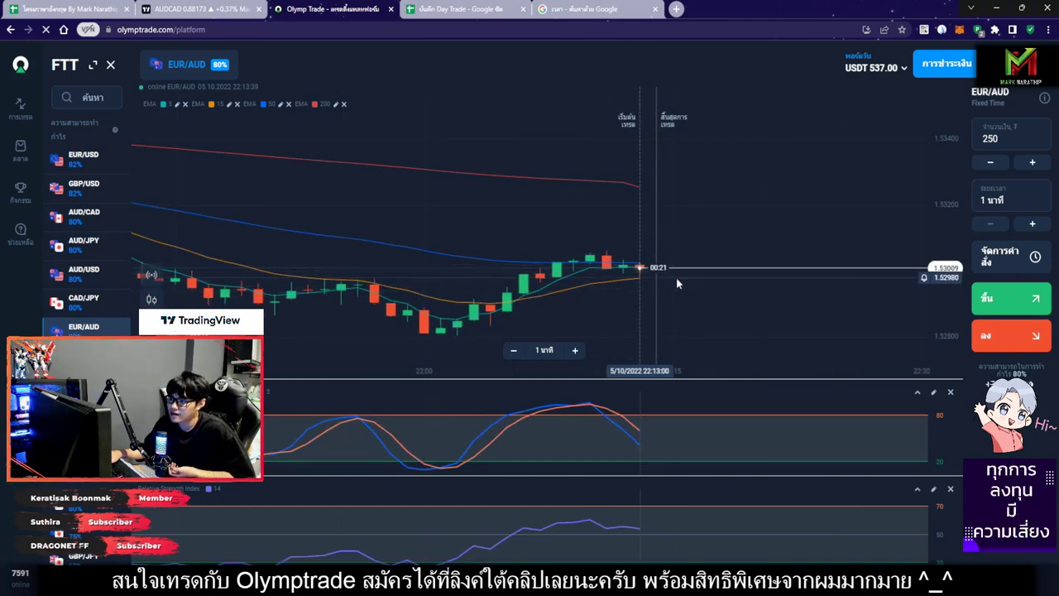
scroll(676, 284, "up", 3)
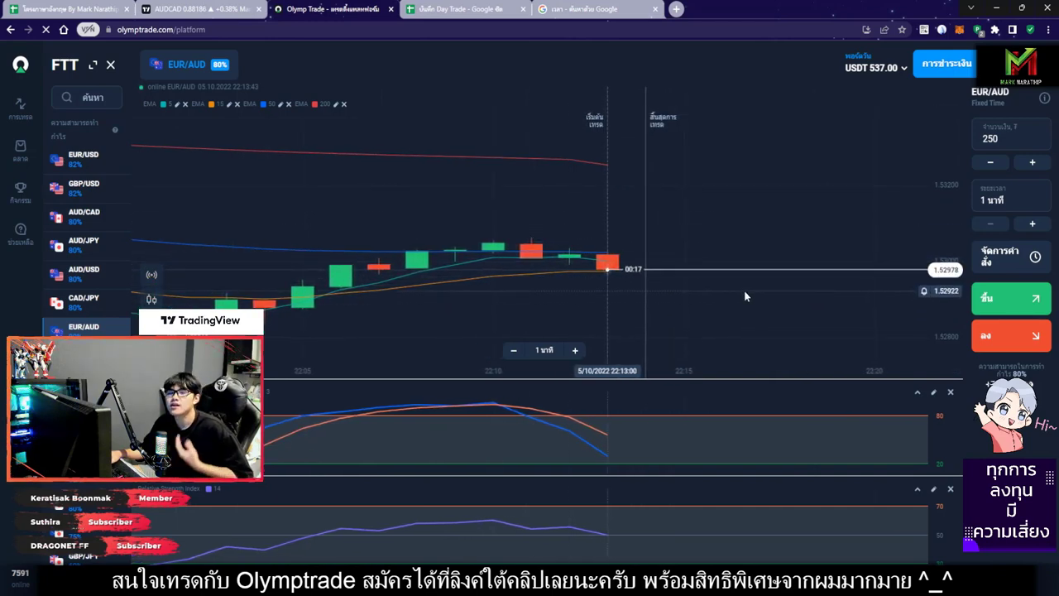
scroll(749, 292, "down", 3)
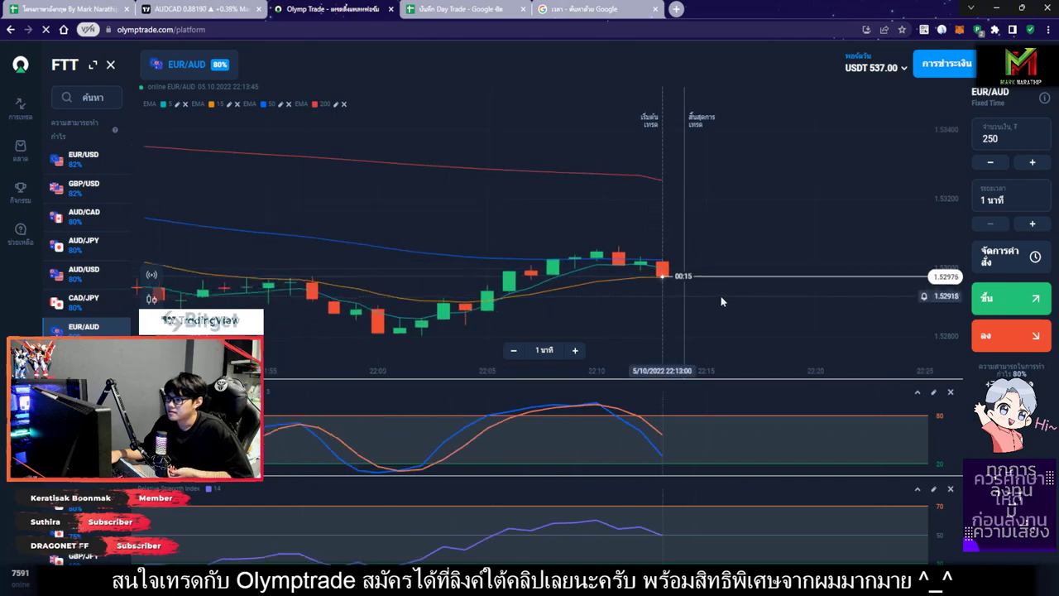
scroll(736, 308, "down", 2)
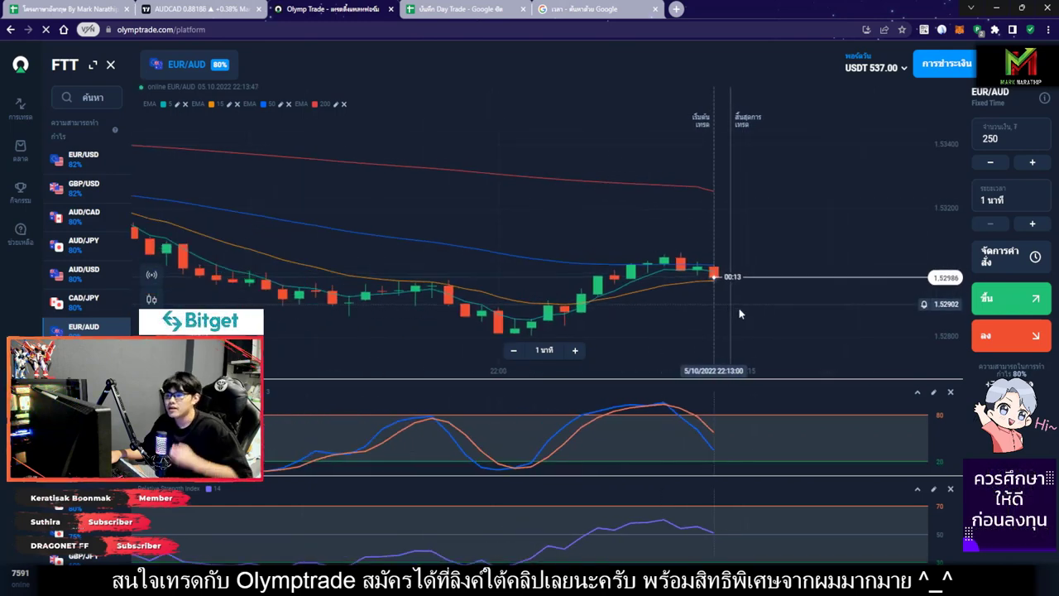
scroll(815, 302, "down", 2)
scroll(815, 302, "down", 3)
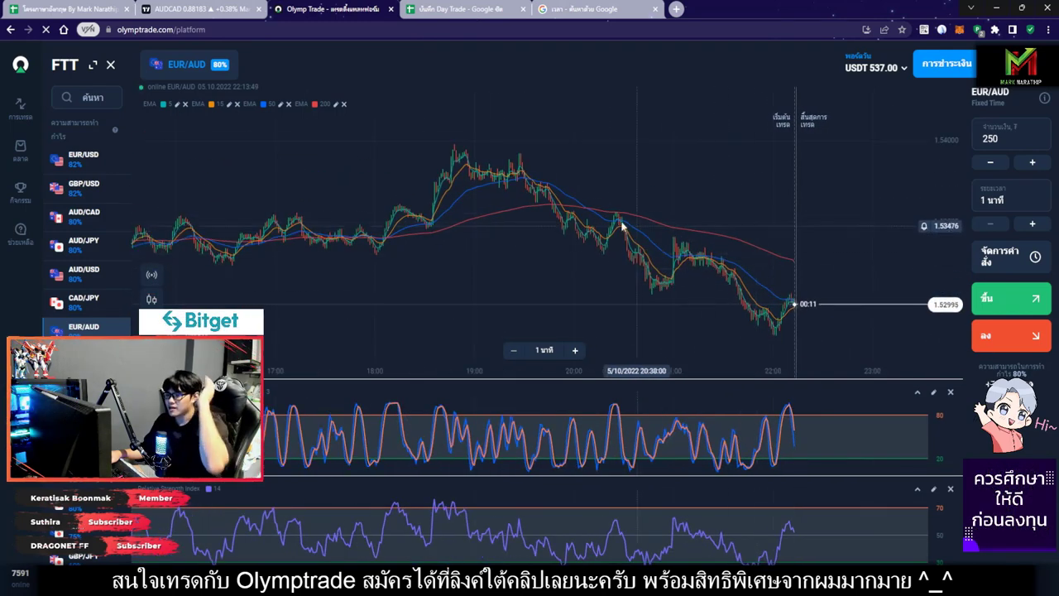
scroll(782, 299, "up", 5)
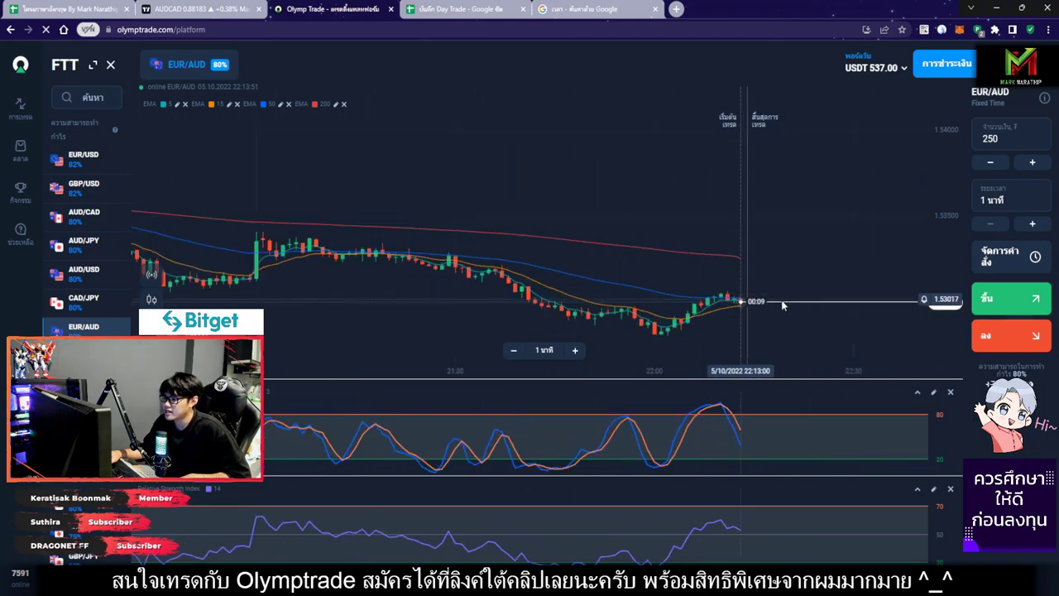
scroll(757, 295, "up", 1)
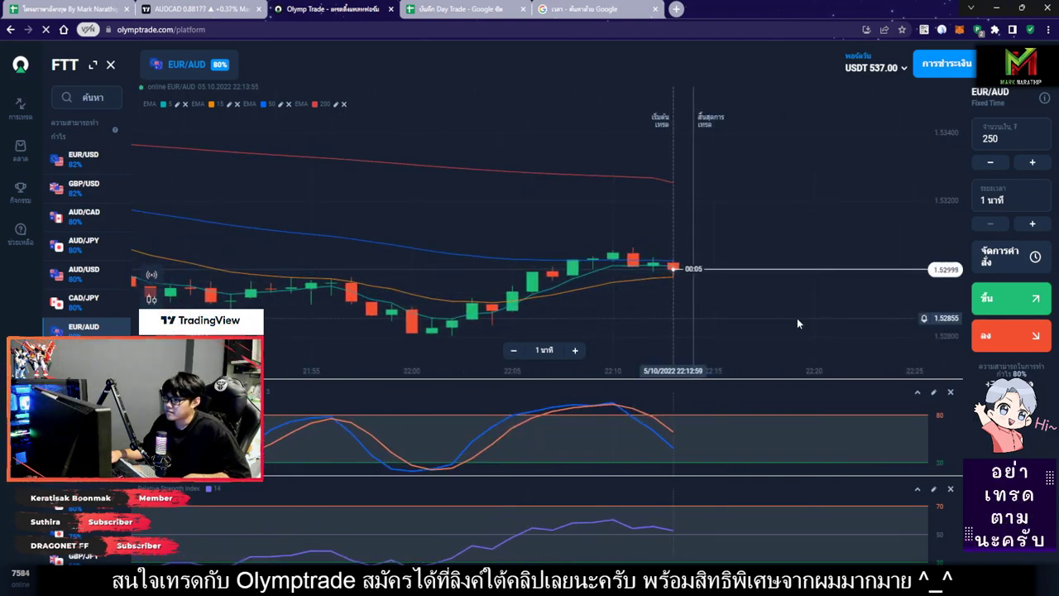
left_click(1001, 336)
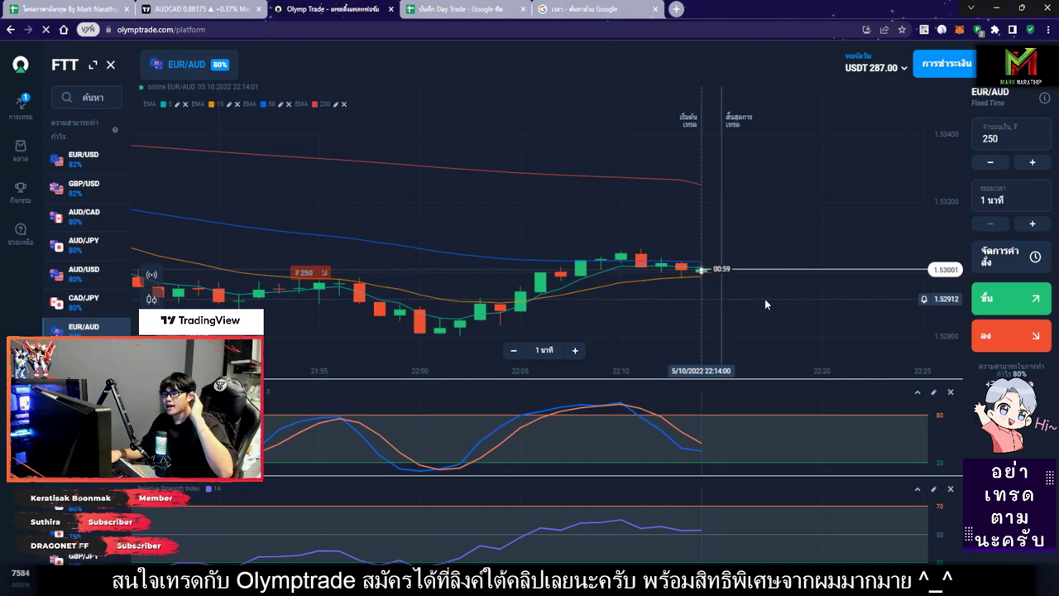
Draw an arrow along the EUR/AUD chart's long downtrend, then undo the arrow
scroll(765, 296, "down", 3)
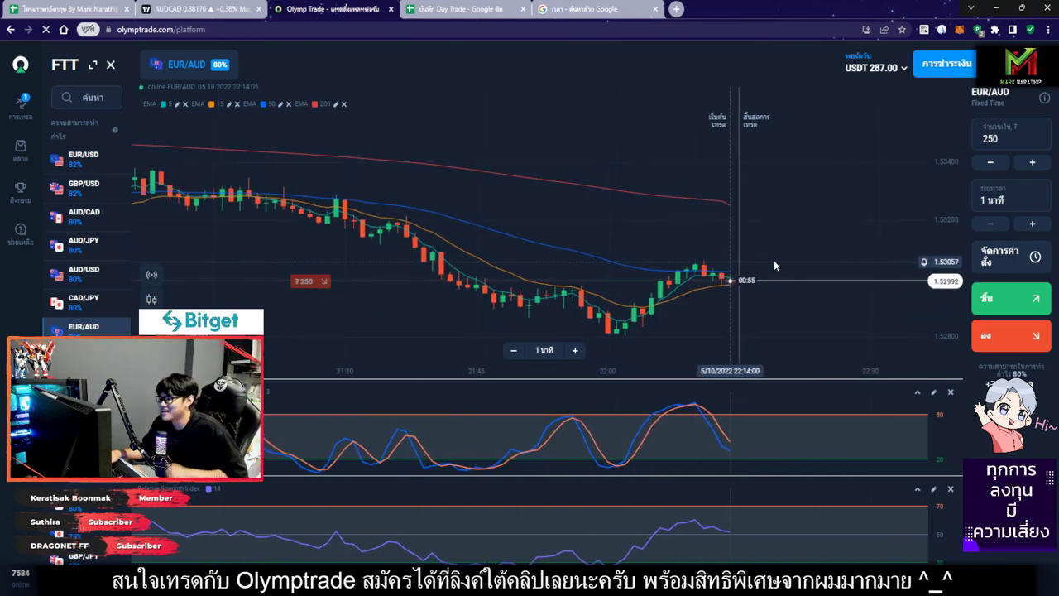
scroll(708, 273, "down", 8)
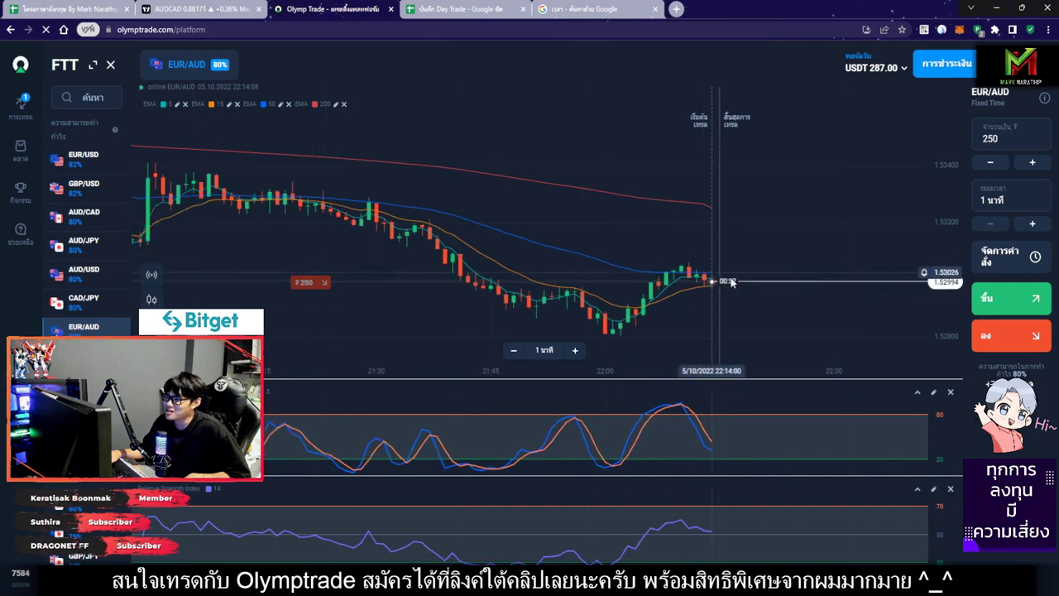
left_click(942, 30)
left_click_drag(224, 122, 809, 279)
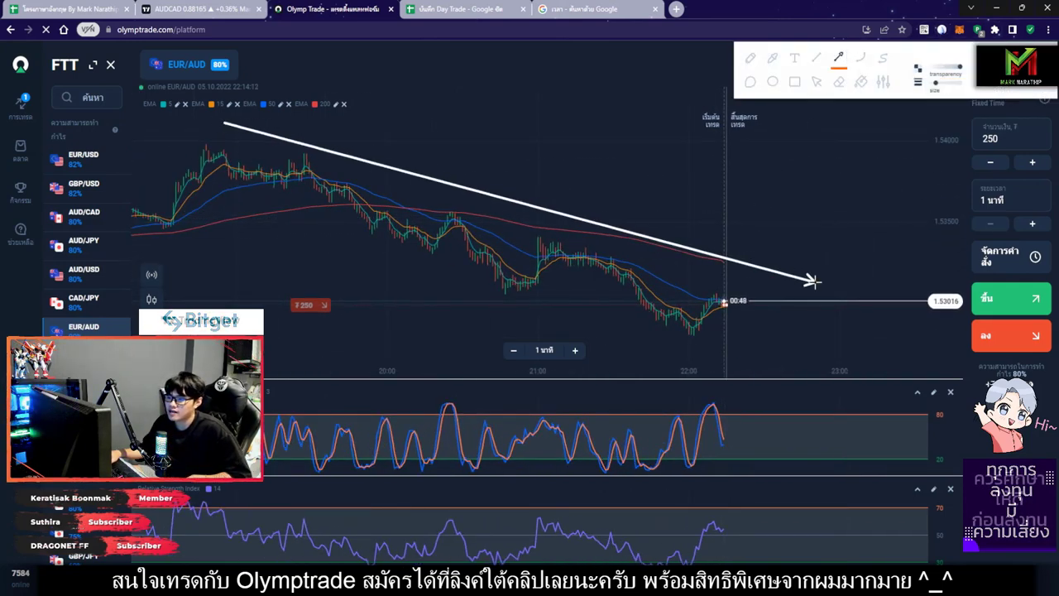
key("ctrl+z")
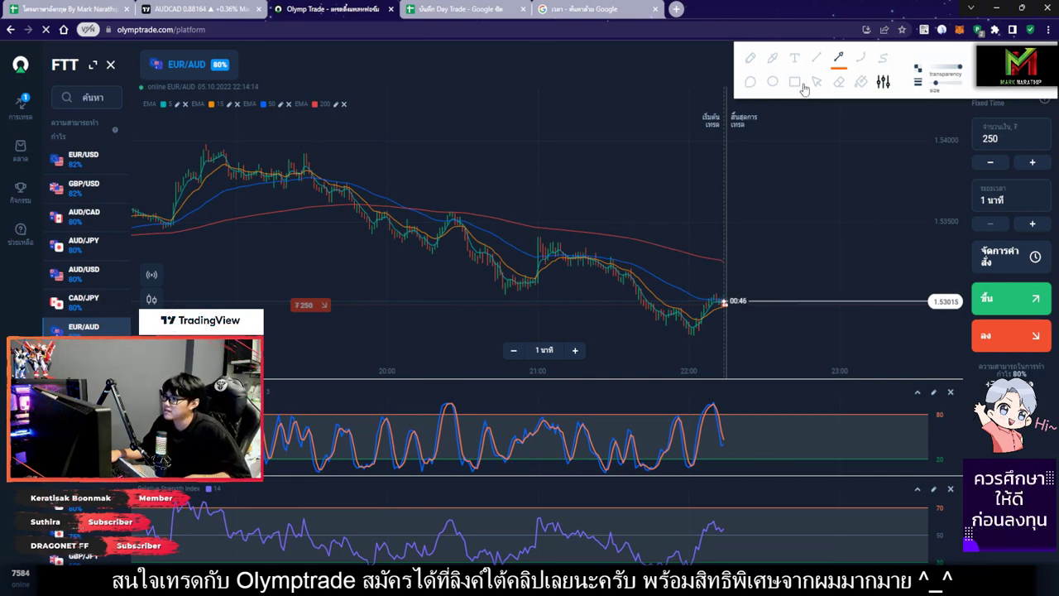
Annotate the EUR/AUD chart with trend and pullback arrows and a box around the stochastic's latest downturn, then clear the drawings
left_click(815, 82)
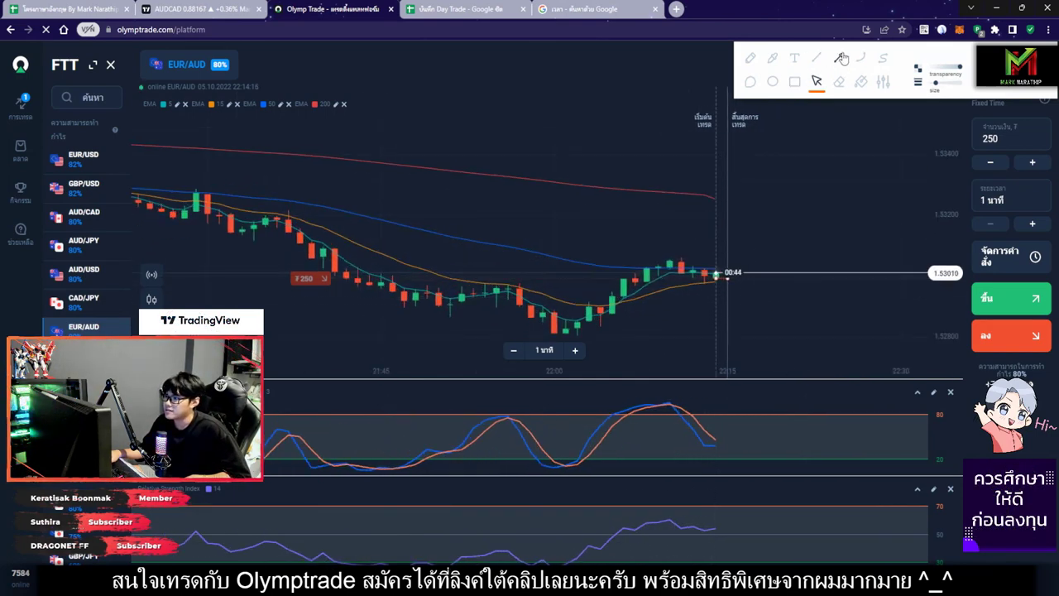
left_click_drag(596, 156, 861, 285)
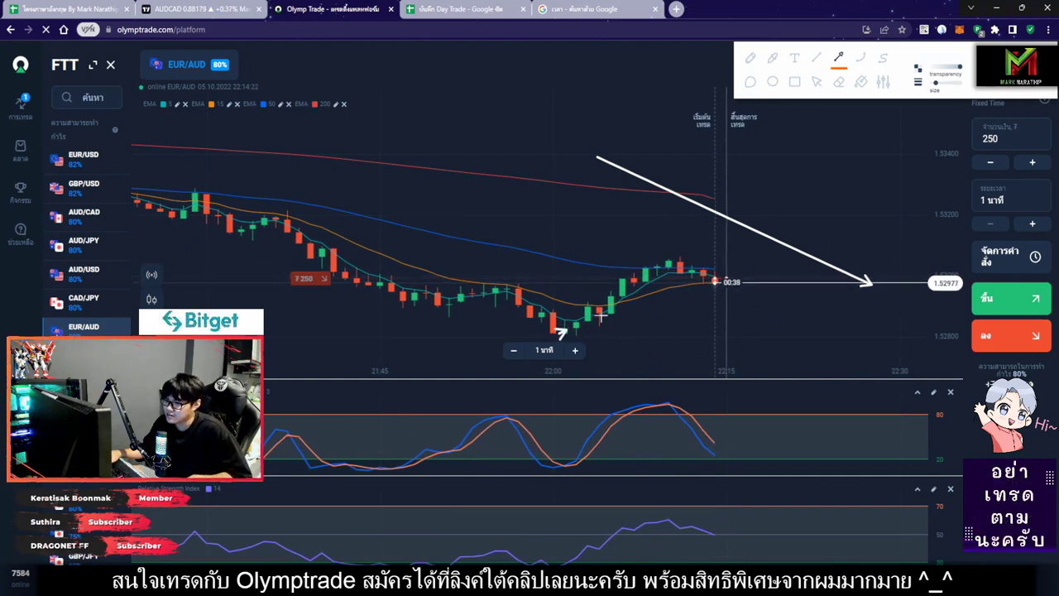
left_click_drag(601, 315, 672, 257)
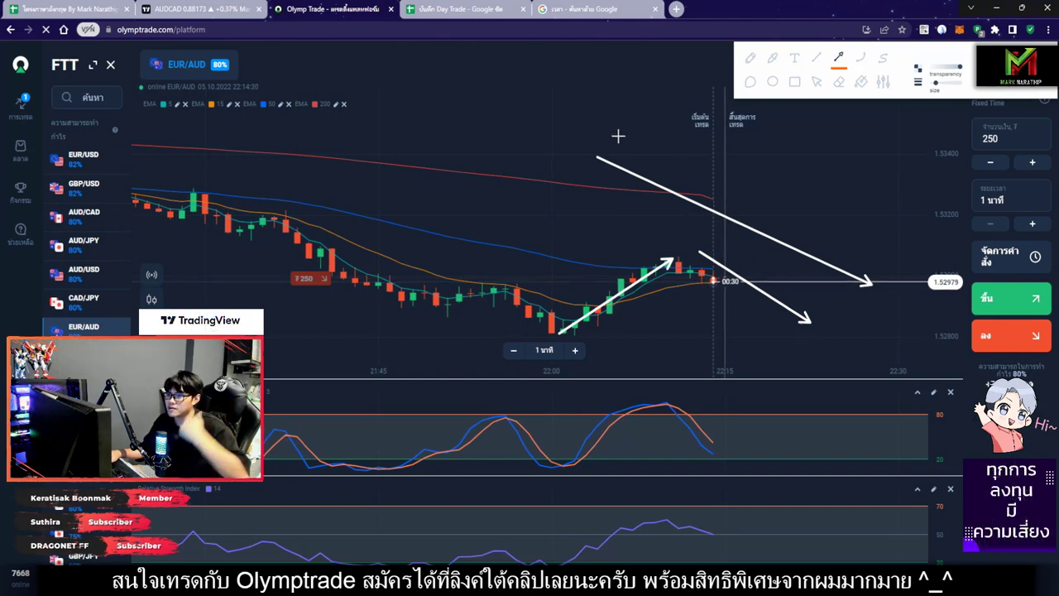
left_click_drag(608, 141, 892, 267)
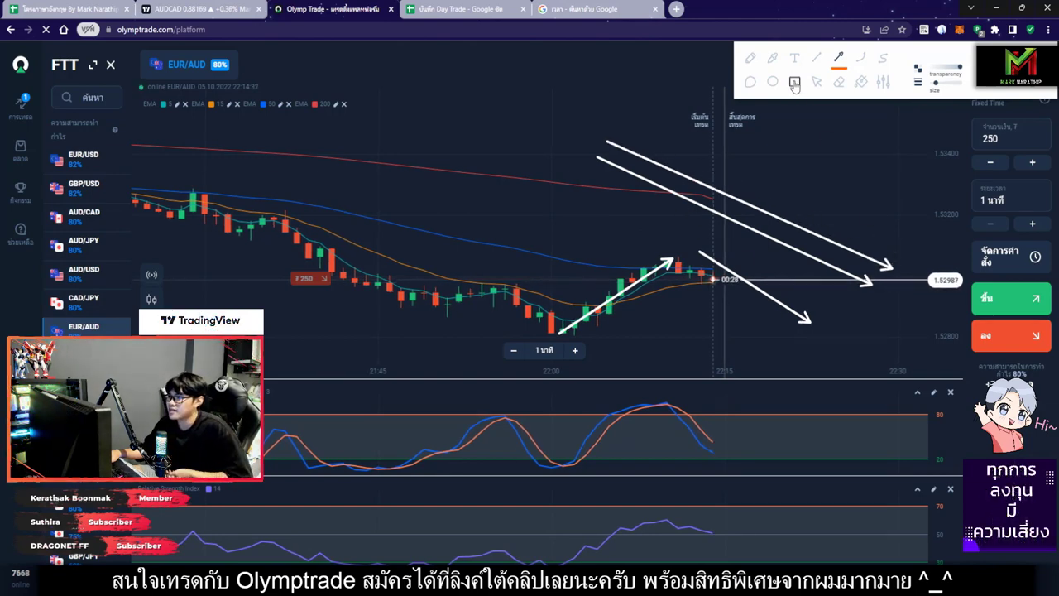
left_click(837, 59)
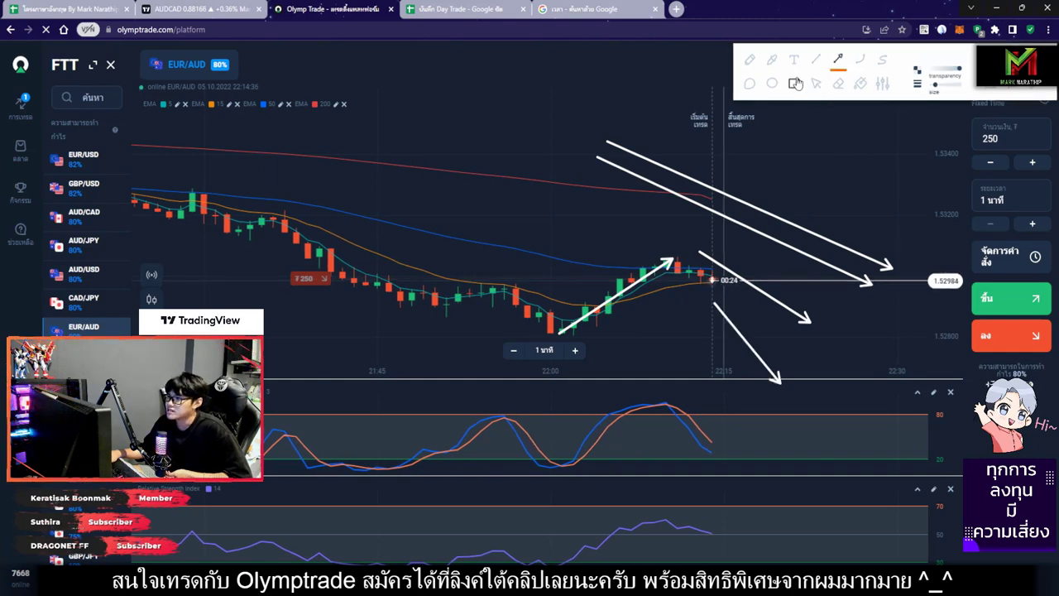
left_click_drag(652, 391, 726, 466)
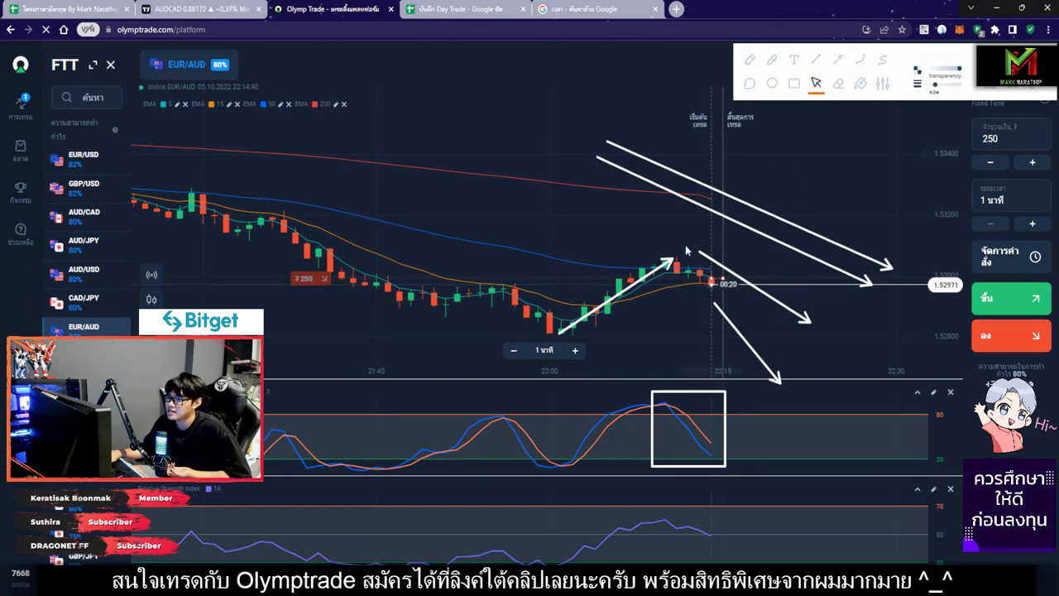
key("Escape")
Examine the latest EUR/AUD candles closely until the open 1-minute trade expires
scroll(709, 249, "up", 3)
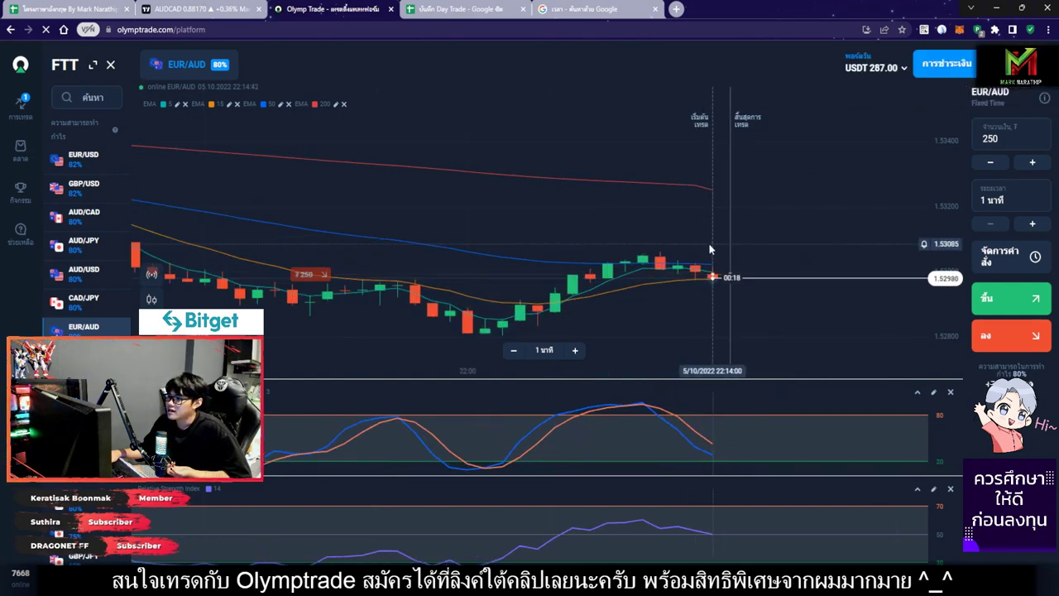
scroll(711, 243, "up", 2)
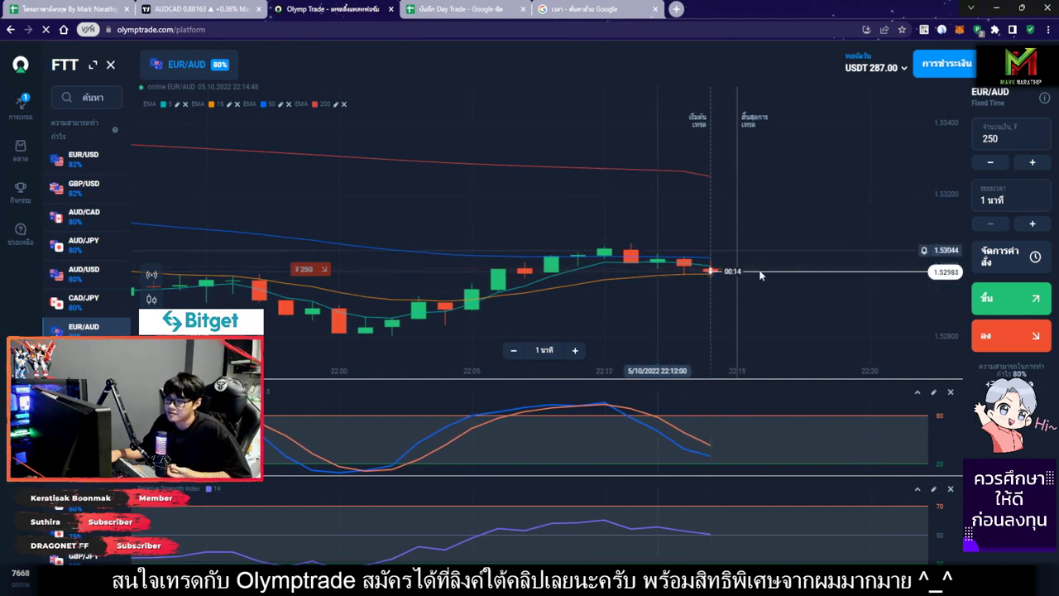
scroll(761, 275, "up", 2)
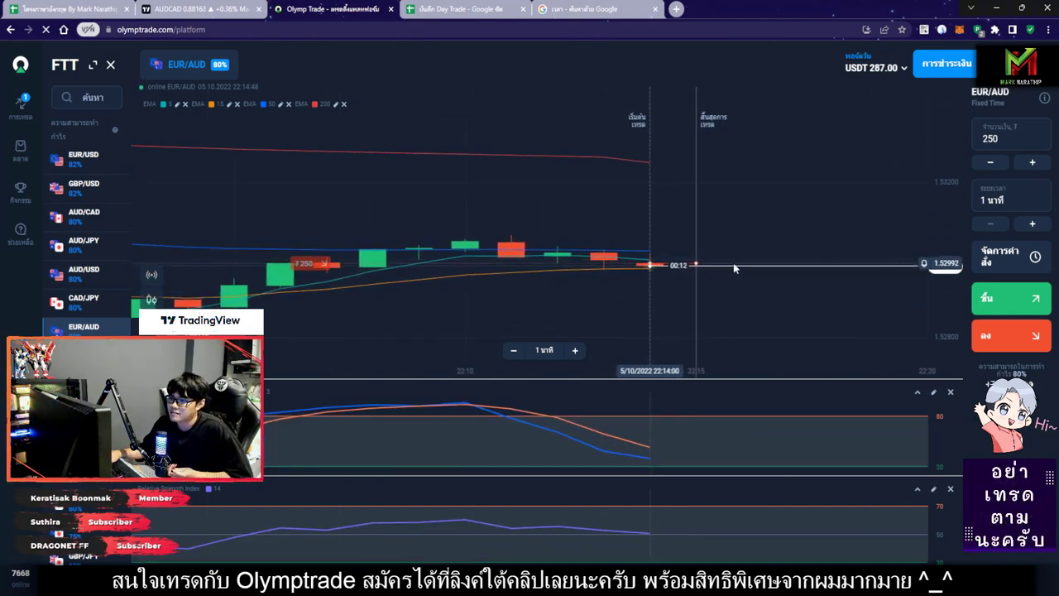
scroll(734, 267, "up", 2)
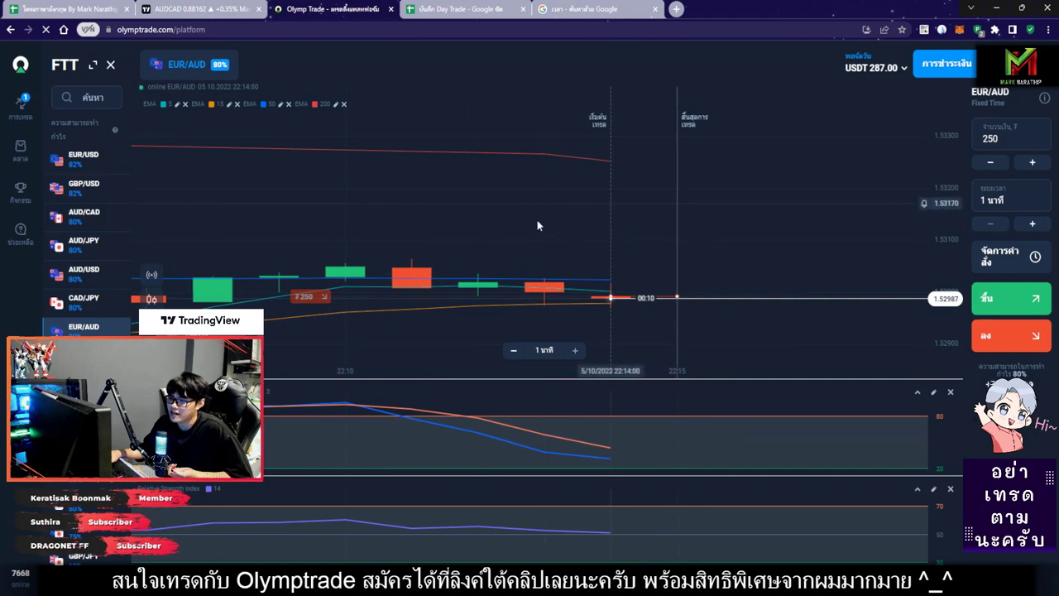
scroll(773, 264, "down", 2)
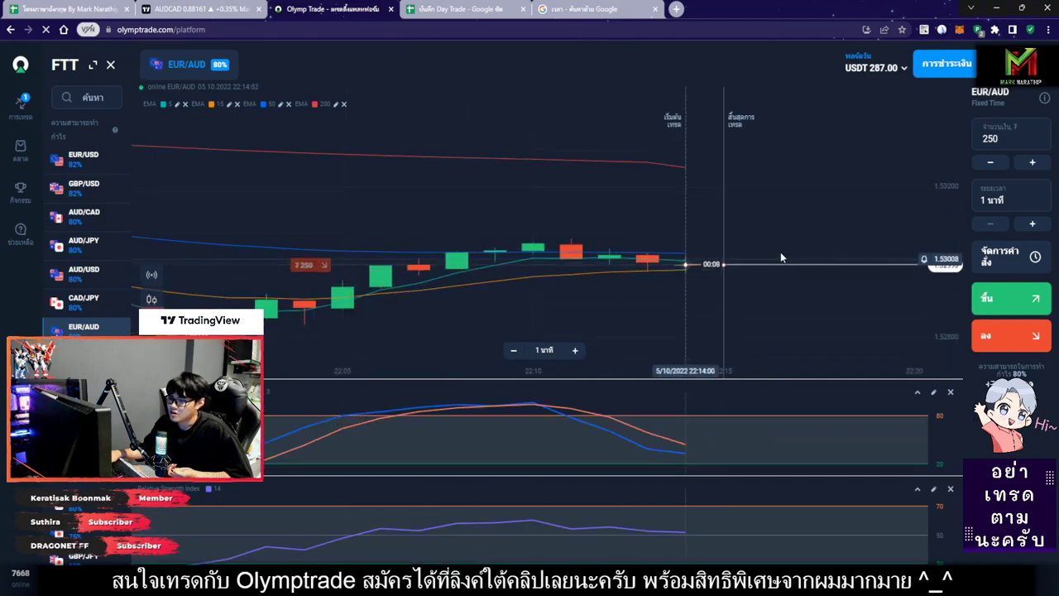
scroll(720, 292, "up", 2)
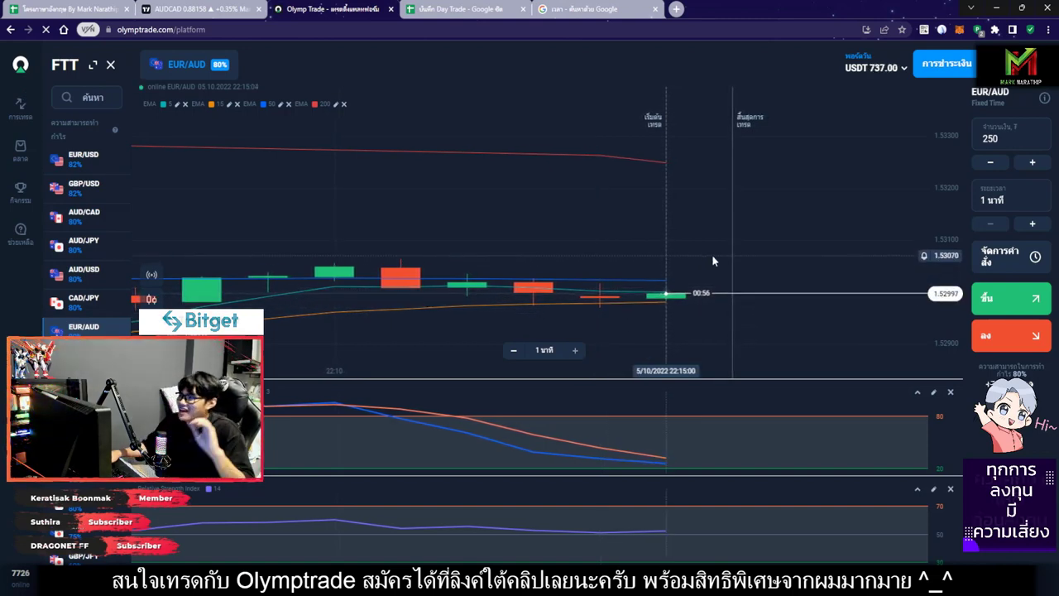
Switch to the Day Trade log in Google Sheets and record an 80% return for trade 6 in cell J4
left_click(463, 9)
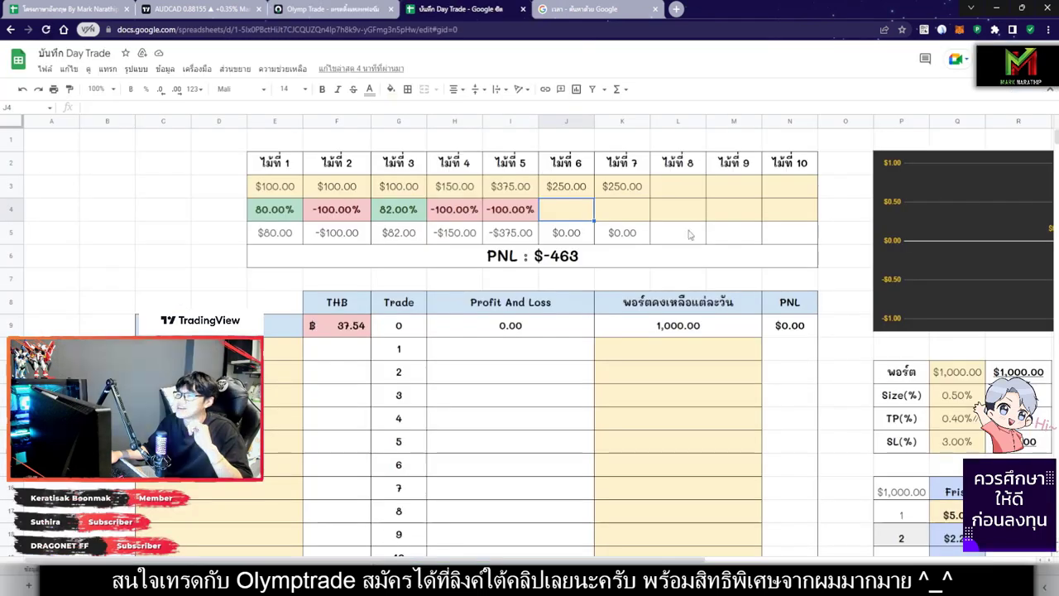
type("80")
key("Return")
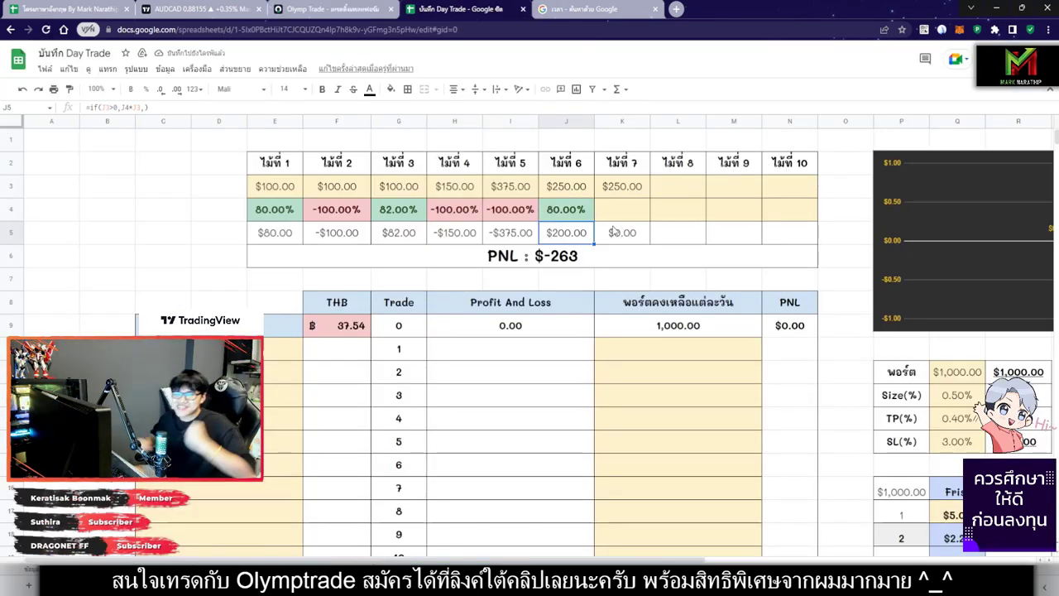
Check the EUR/AUD chart in Olymp Trade and the PNL total in the Day Trade log, ending back in Olymp Trade
left_click(331, 9)
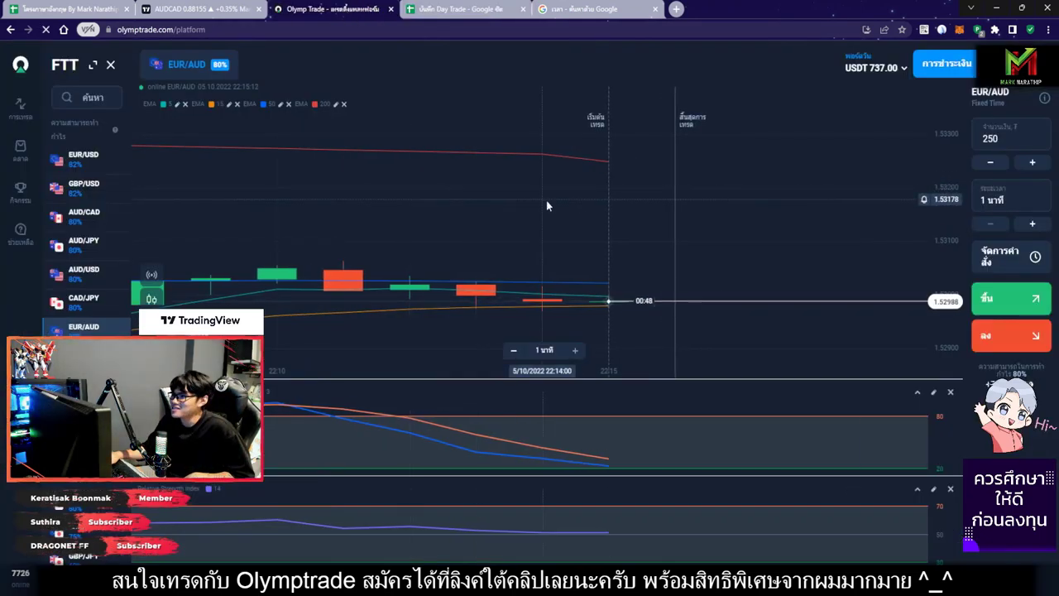
key("ctrl+Tab")
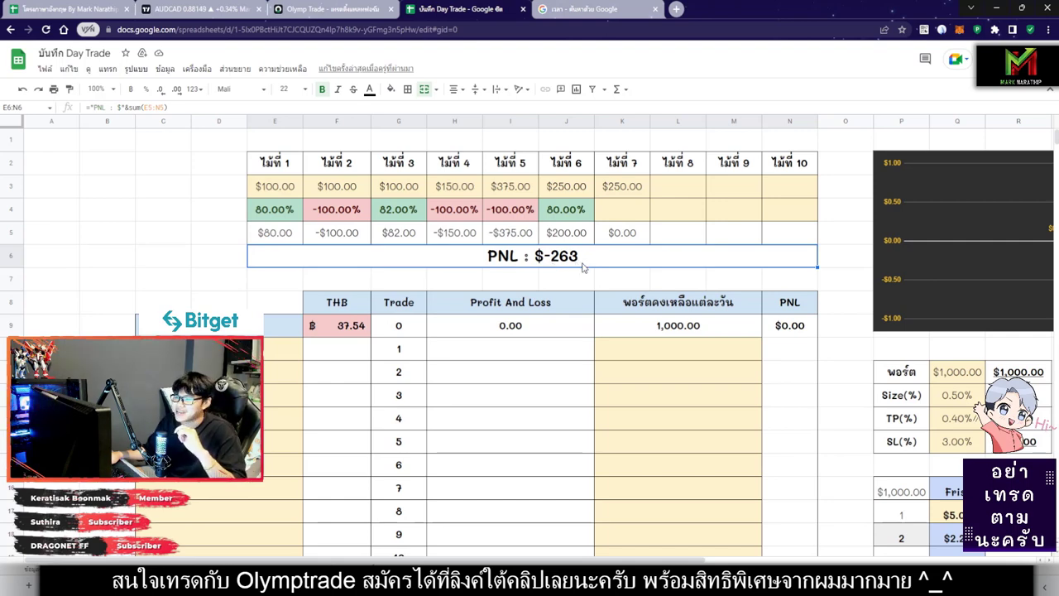
left_click(331, 9)
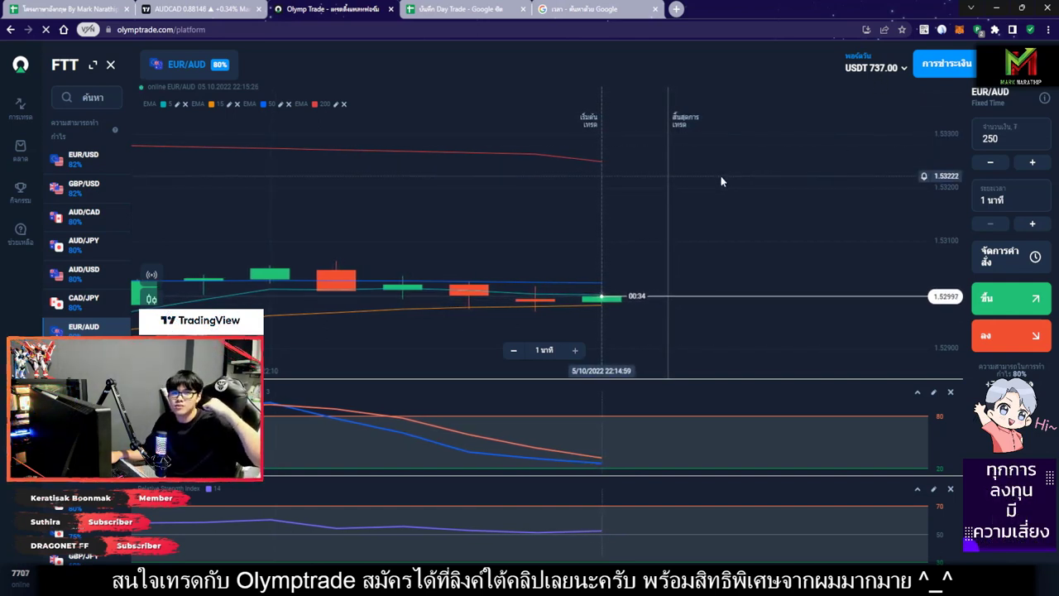
Return to the Day Trade log and review the stake, return and profit cells of trades 7 to 9
left_click(461, 12)
left_click(628, 213)
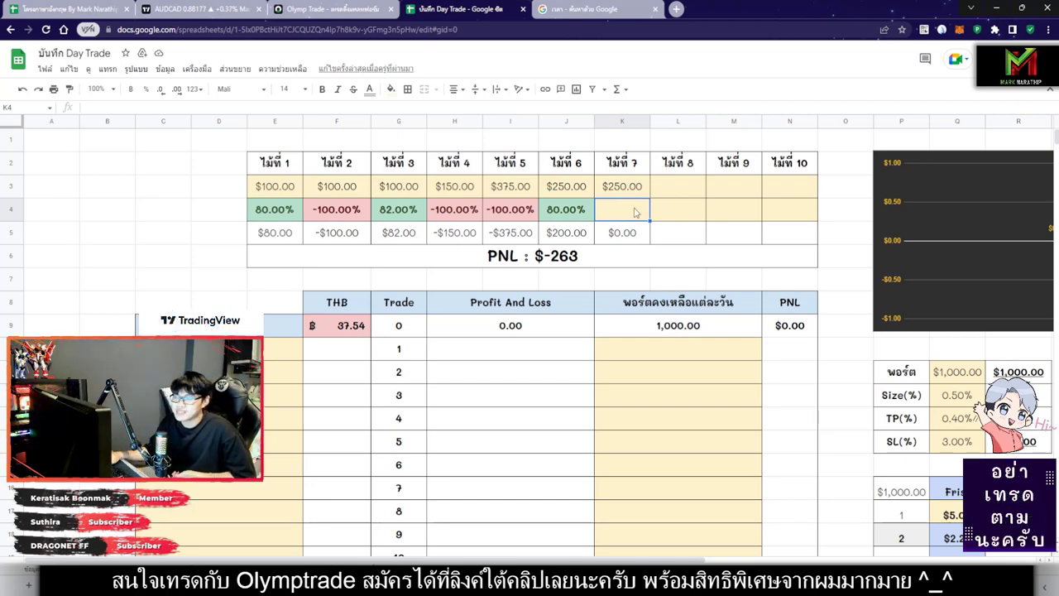
left_click_drag(626, 189, 624, 234)
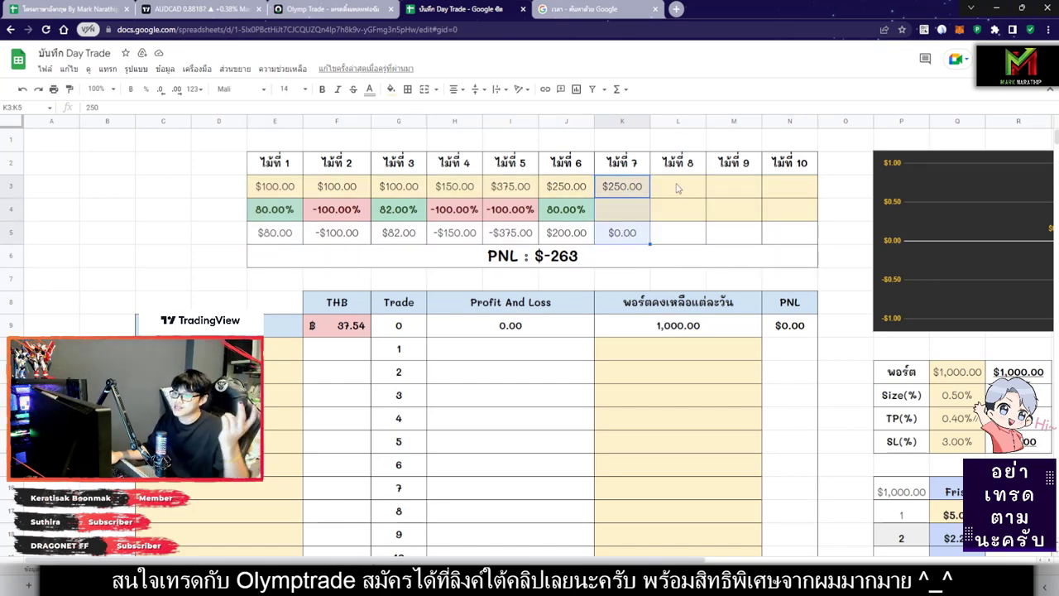
left_click_drag(677, 189, 672, 240)
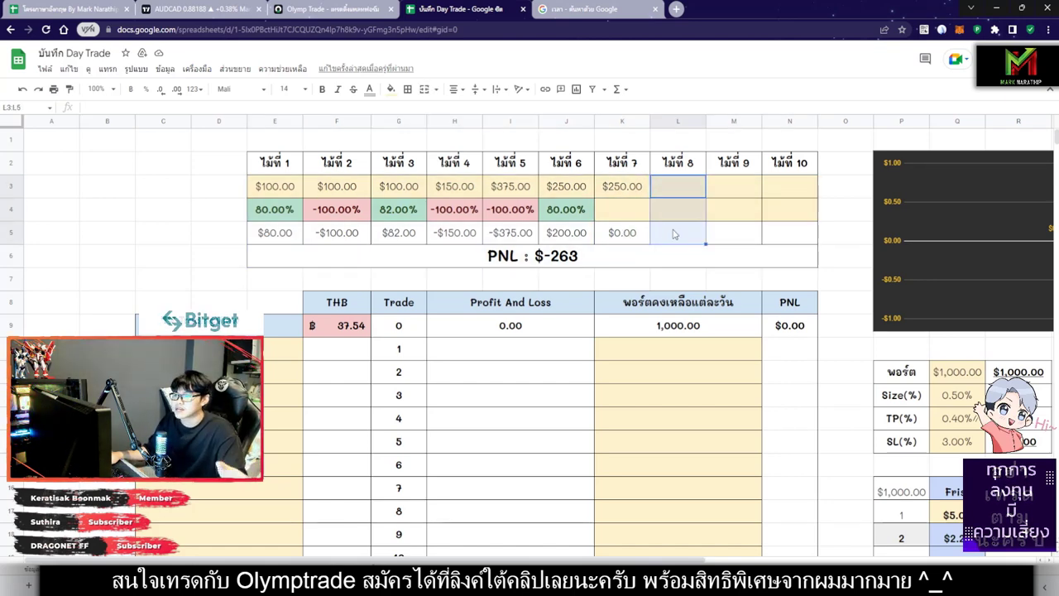
left_click_drag(628, 190, 625, 238)
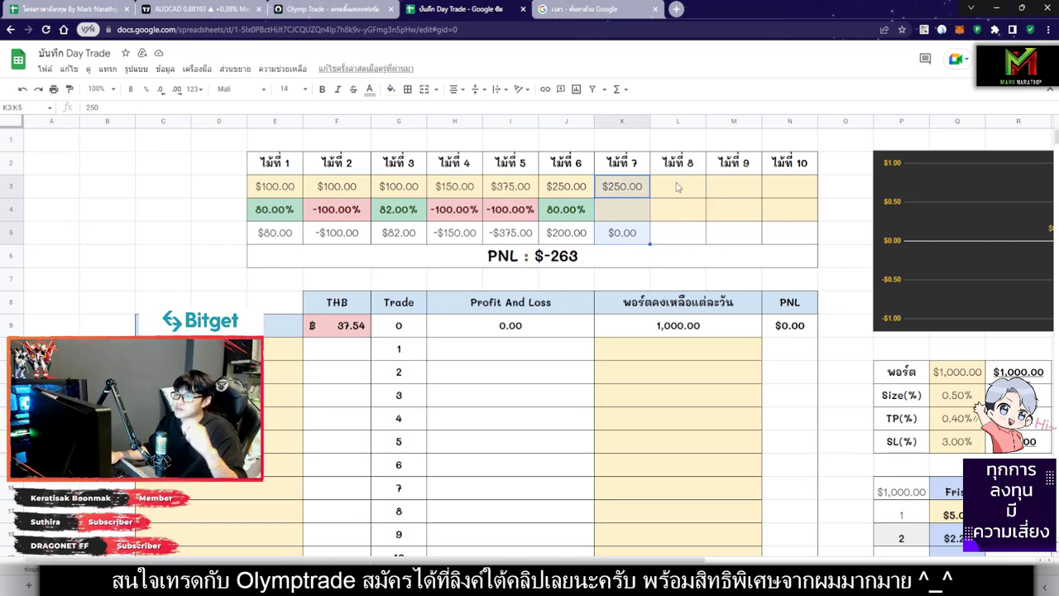
left_click_drag(677, 187, 762, 231)
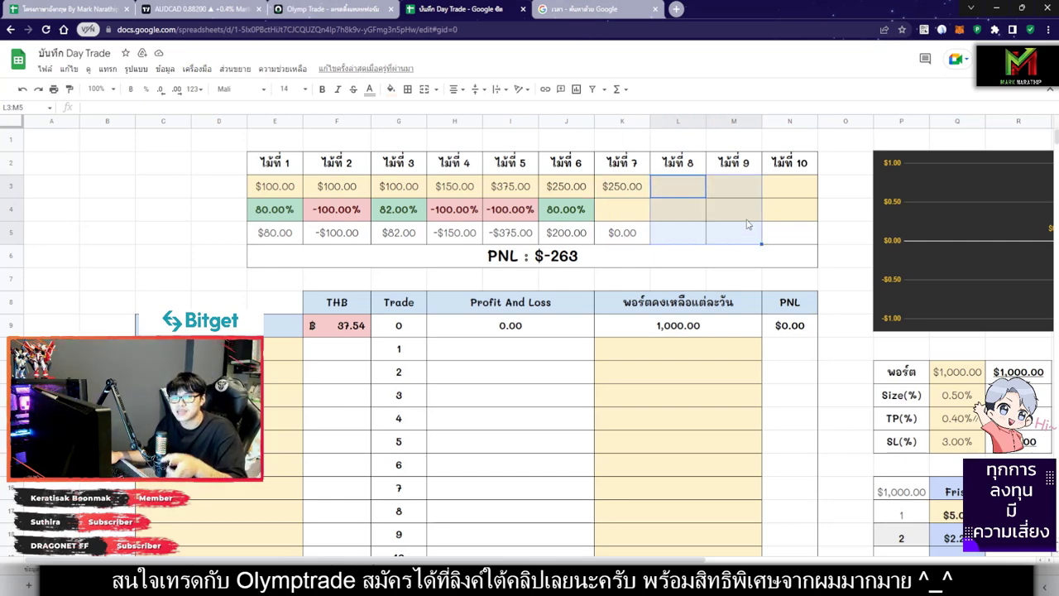
left_click(696, 215)
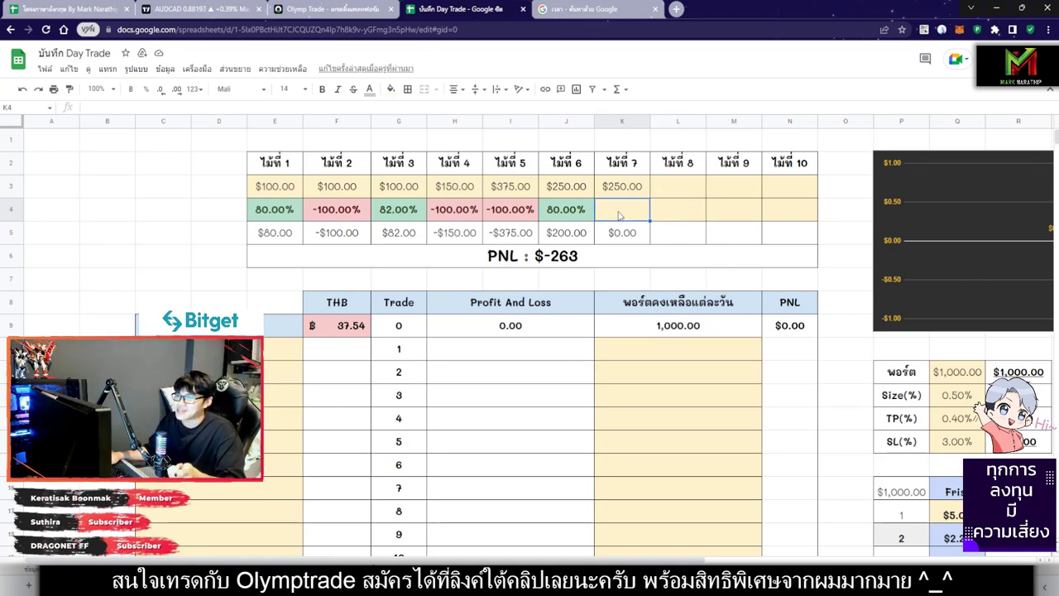
Return to Olymp Trade, examine the GBP/USD chart's trend and open a 1-minute down trade with a stake of 250
left_click(339, 9)
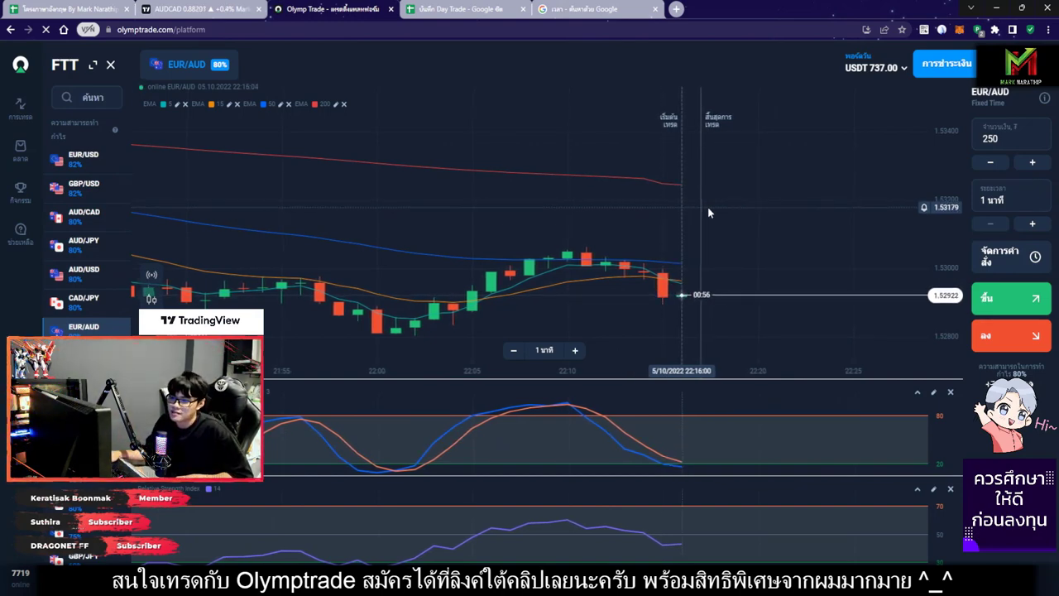
scroll(641, 219, "down", 4)
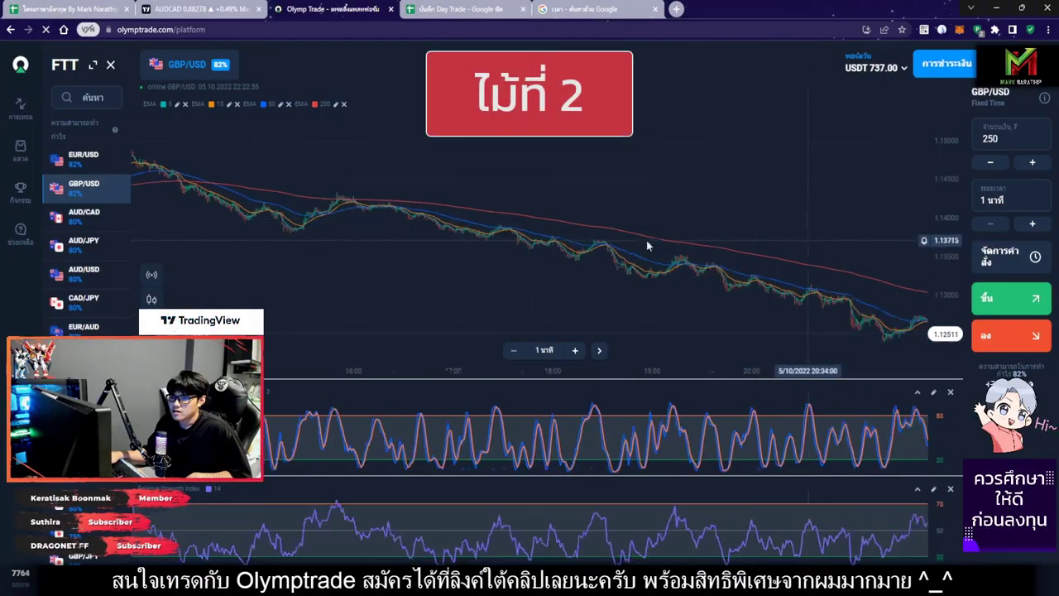
scroll(646, 245, "up", 8)
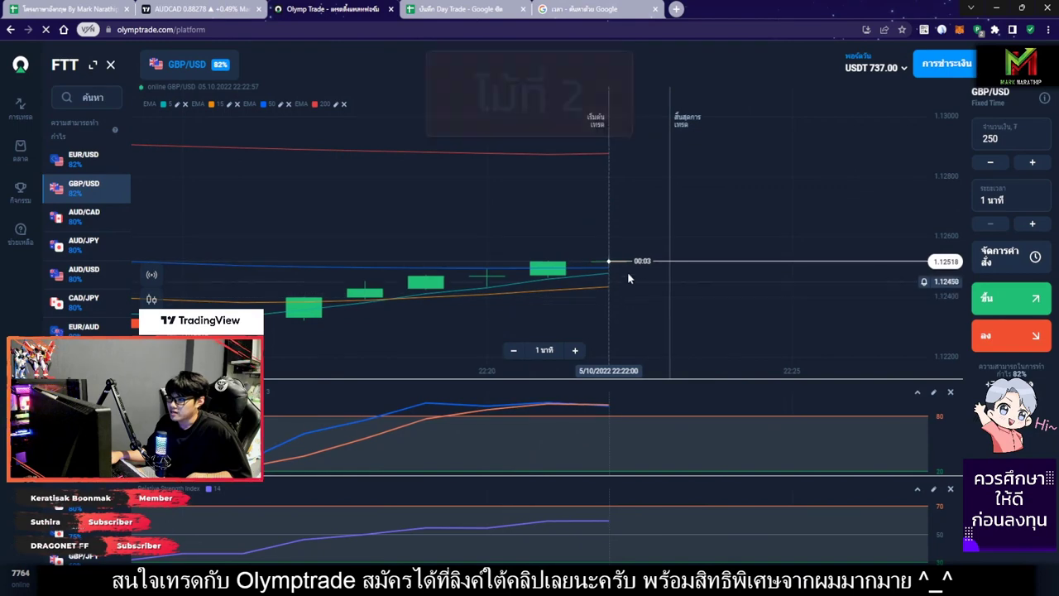
left_click(1010, 338)
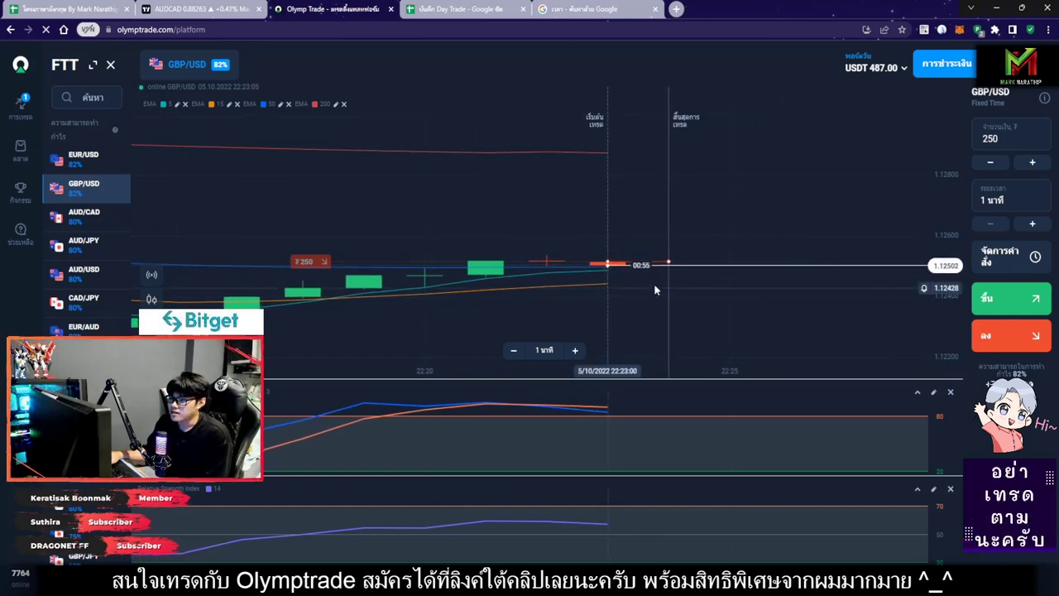
Draw a descending arrow along the GBP/USD chart's long downtrend, from the early peak to the current candles
scroll(662, 285, "down", 5)
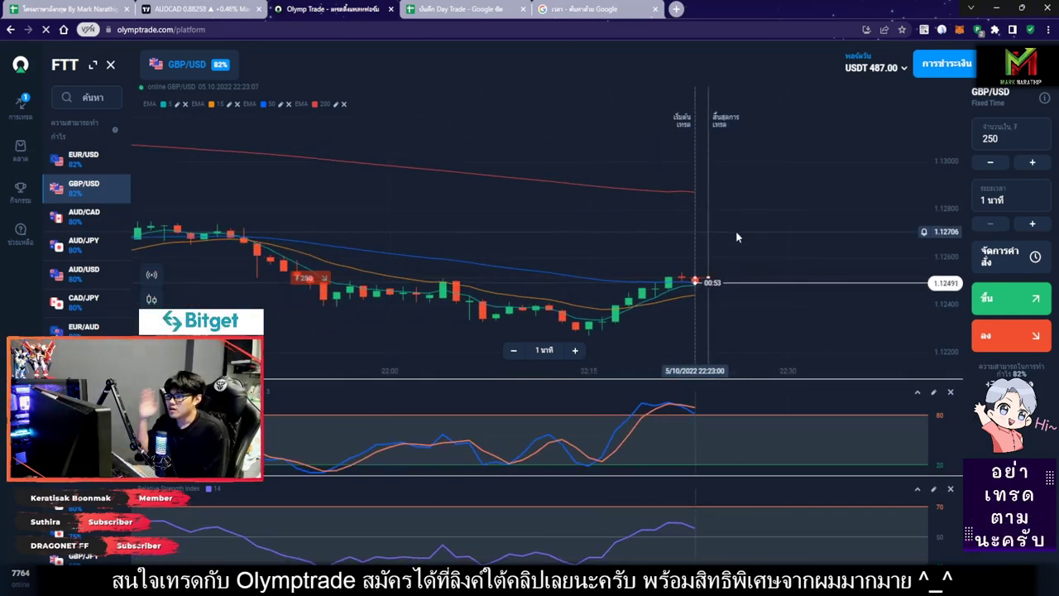
scroll(725, 248, "down", 5)
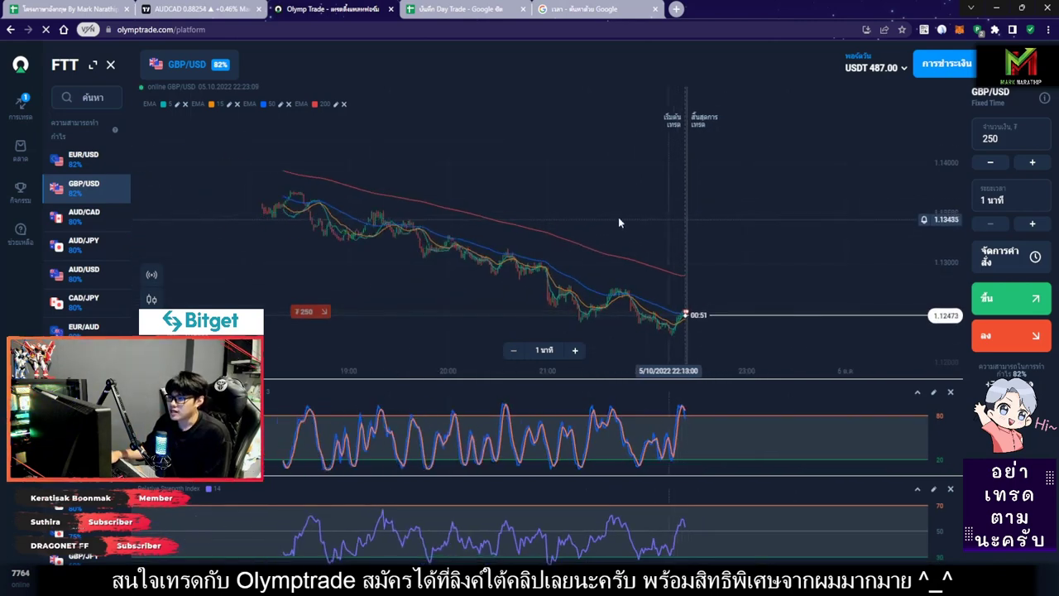
left_click_drag(618, 217, 773, 231)
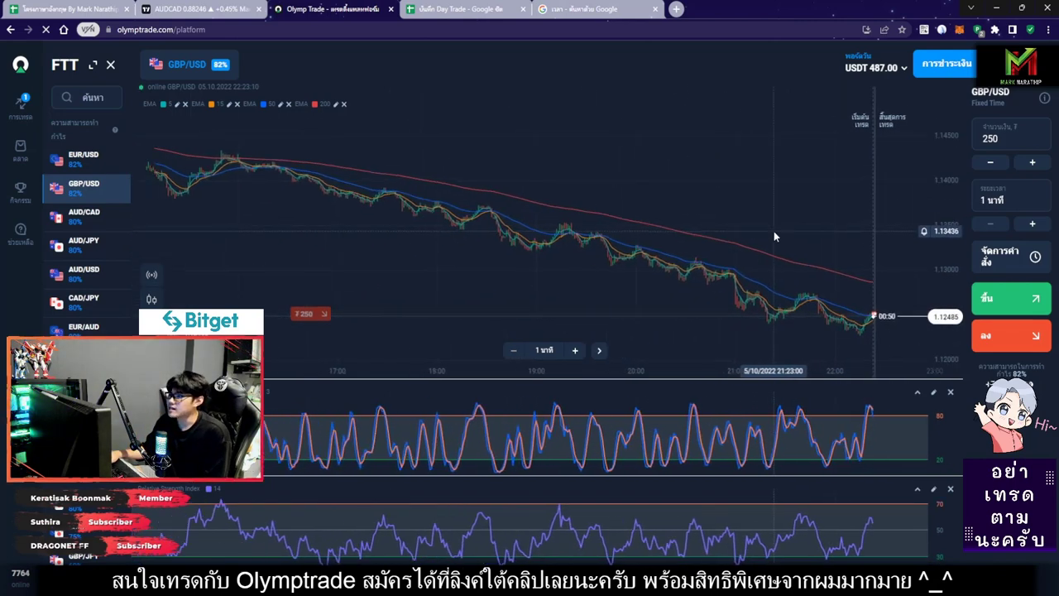
left_click(925, 30)
left_click_drag(217, 136, 873, 275)
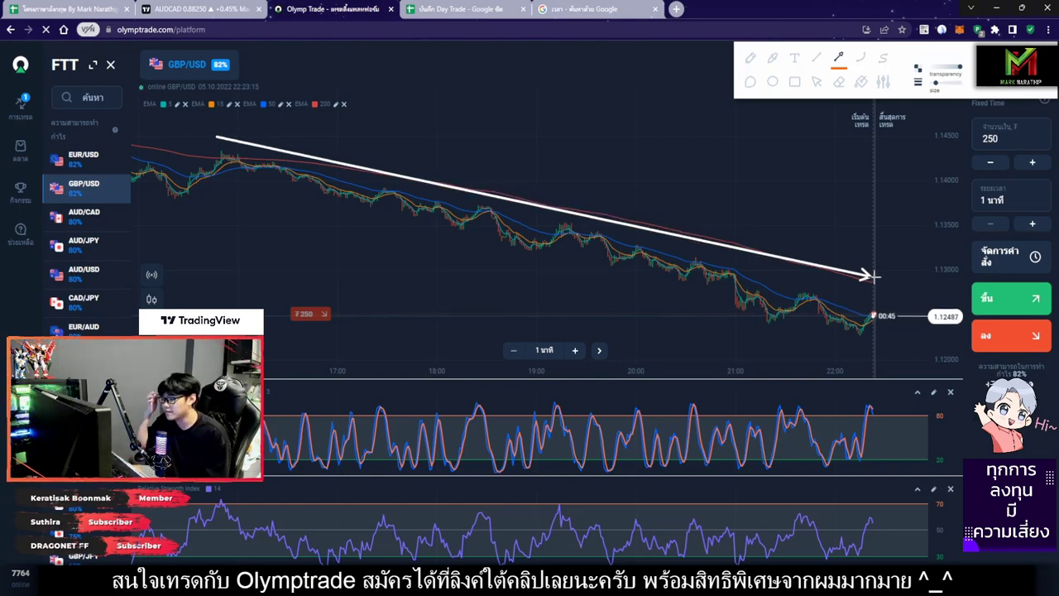
Clear the old annotation and draw arrows over the latest GBP/USD candles for the downtrend, the upward pullback and the expected drop
left_click(860, 83)
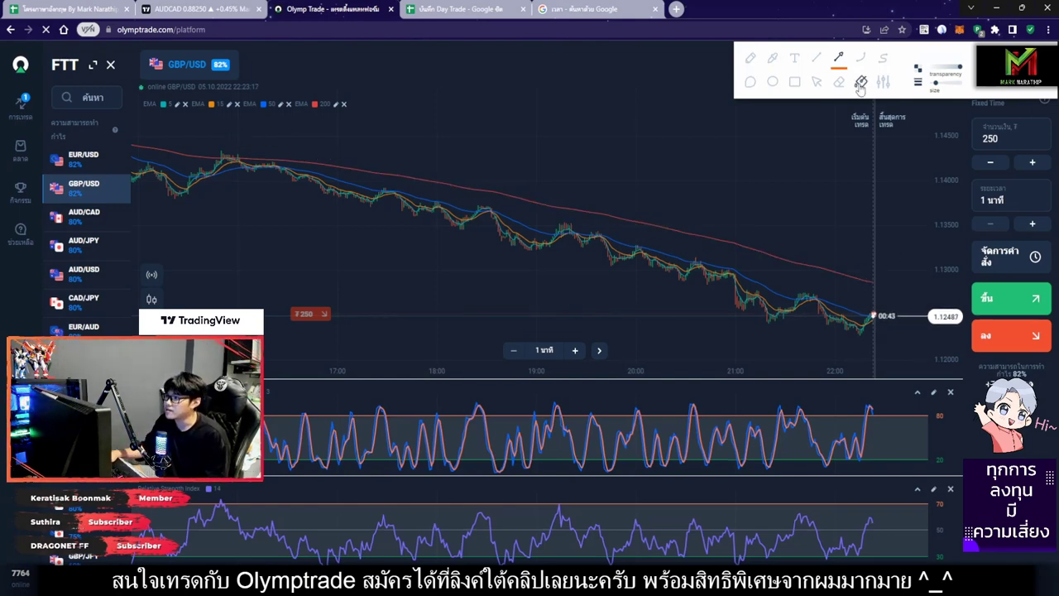
left_click(818, 83)
scroll(720, 249, "up", 5)
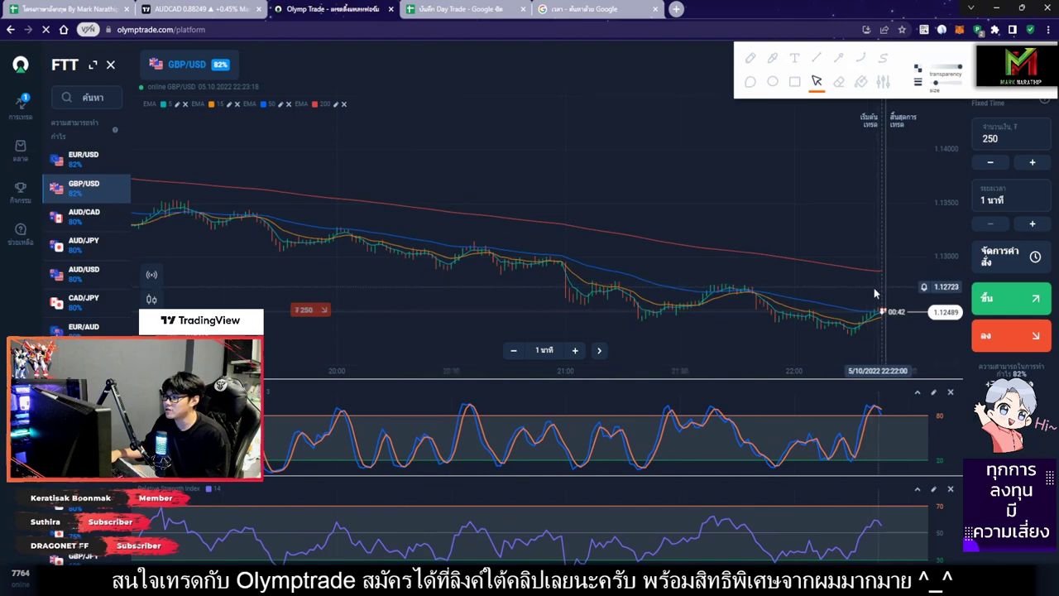
left_click(838, 57)
left_click_drag(531, 169, 692, 219)
left_click_drag(768, 251, 801, 273)
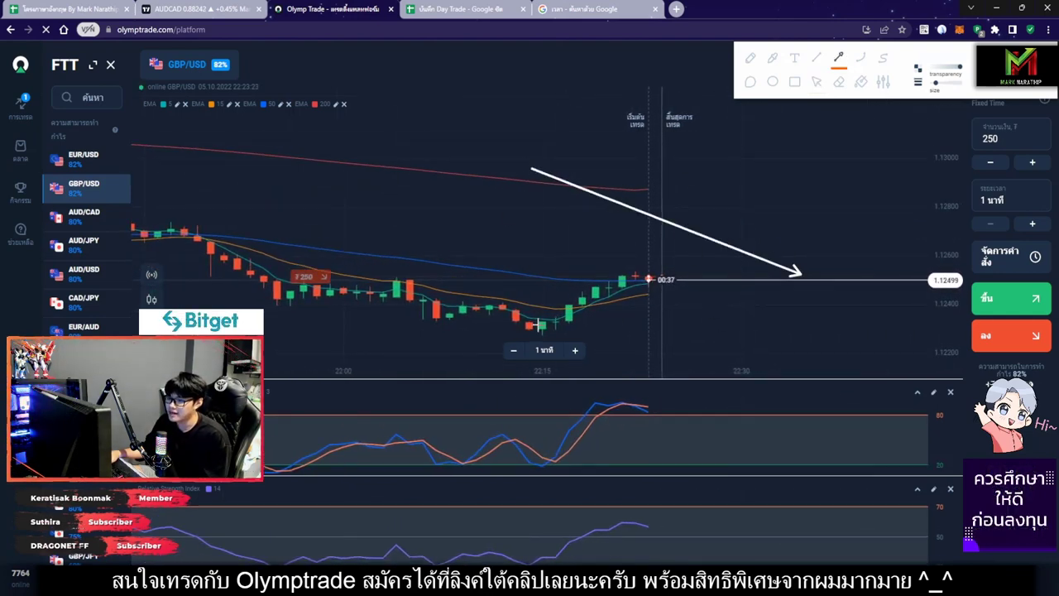
left_click_drag(541, 325, 631, 273)
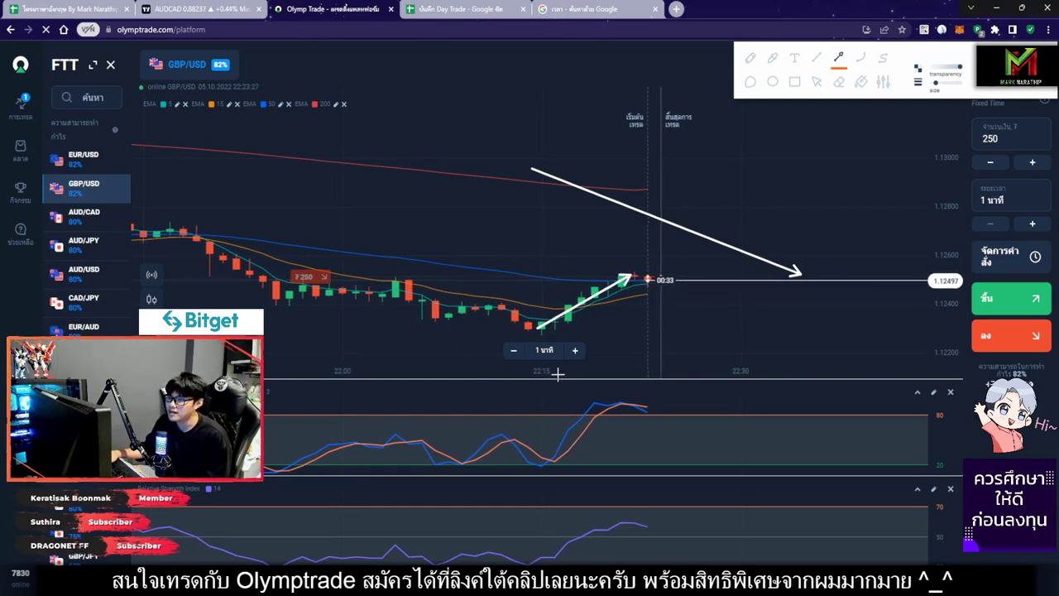
left_click_drag(683, 274, 773, 346)
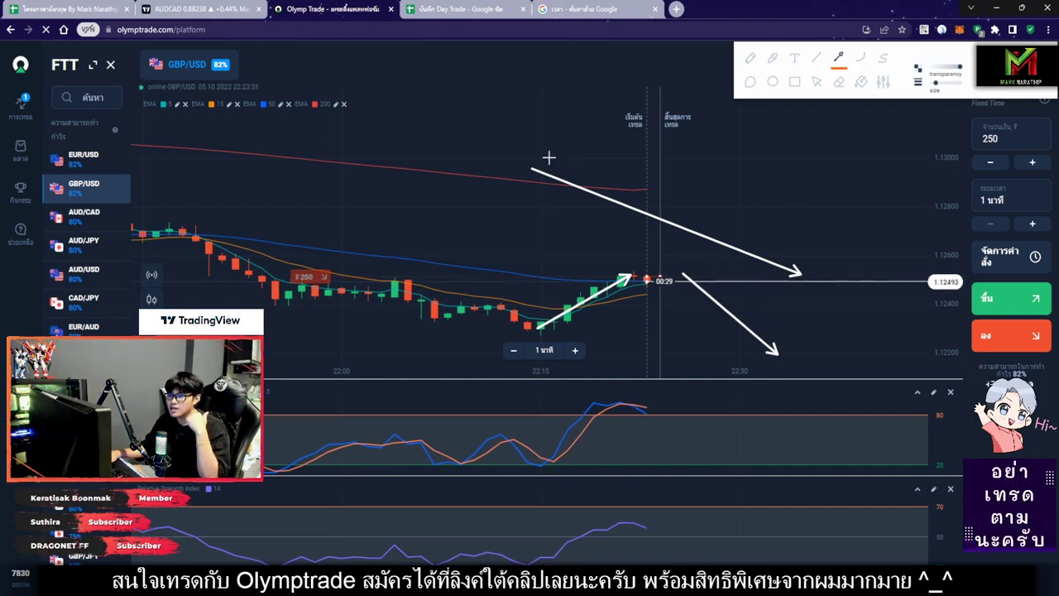
Add parallel descending arrows above the pullback and beside the expected drop, with a box around the oscillator crossover near the 80 level
left_click_drag(541, 153, 812, 256)
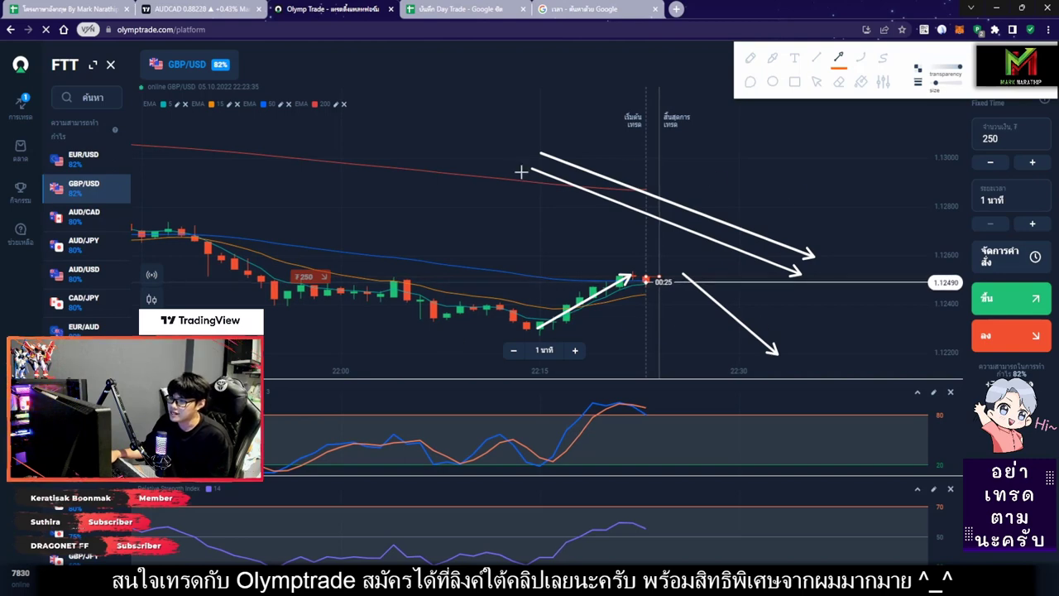
left_click_drag(677, 284, 749, 364)
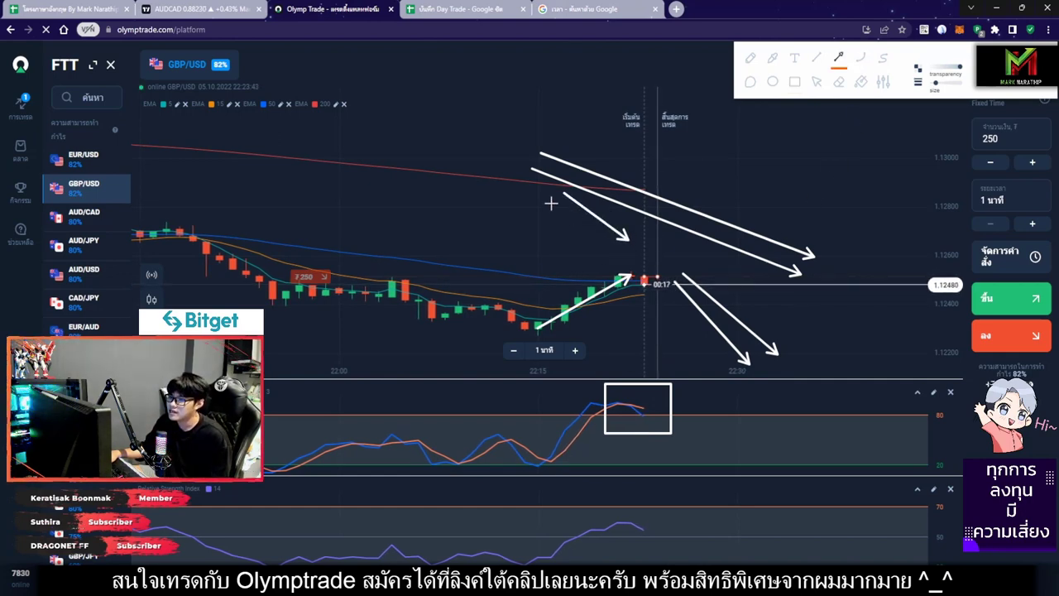
left_click_drag(501, 240, 552, 288)
left_click(817, 82)
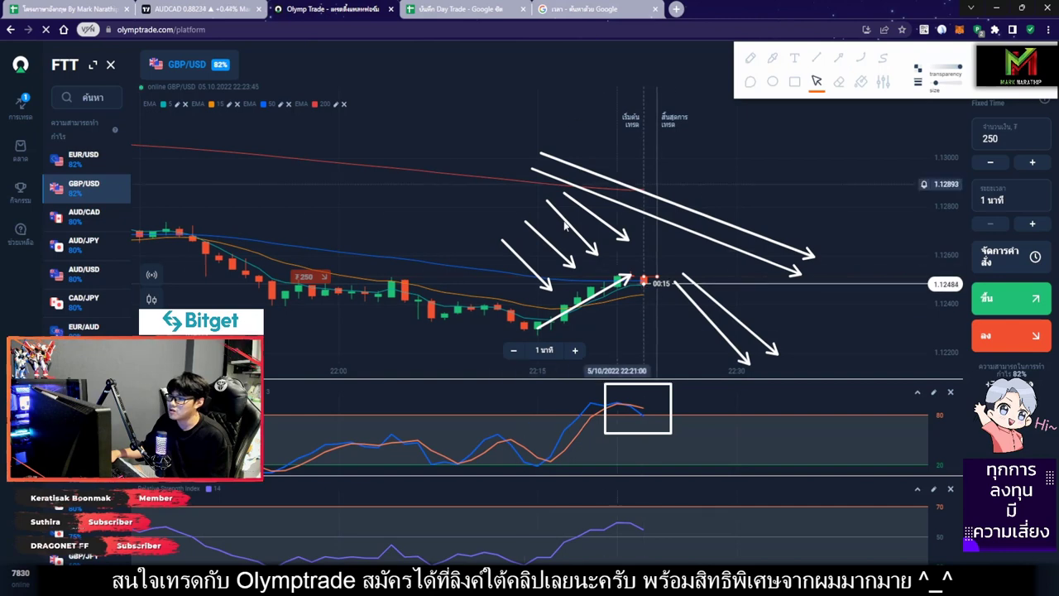
Watch the GBP/USD down trade to expiry and check trade 7 in the Day Trade log, ending back in Olymp Trade
scroll(674, 235, "up", 5)
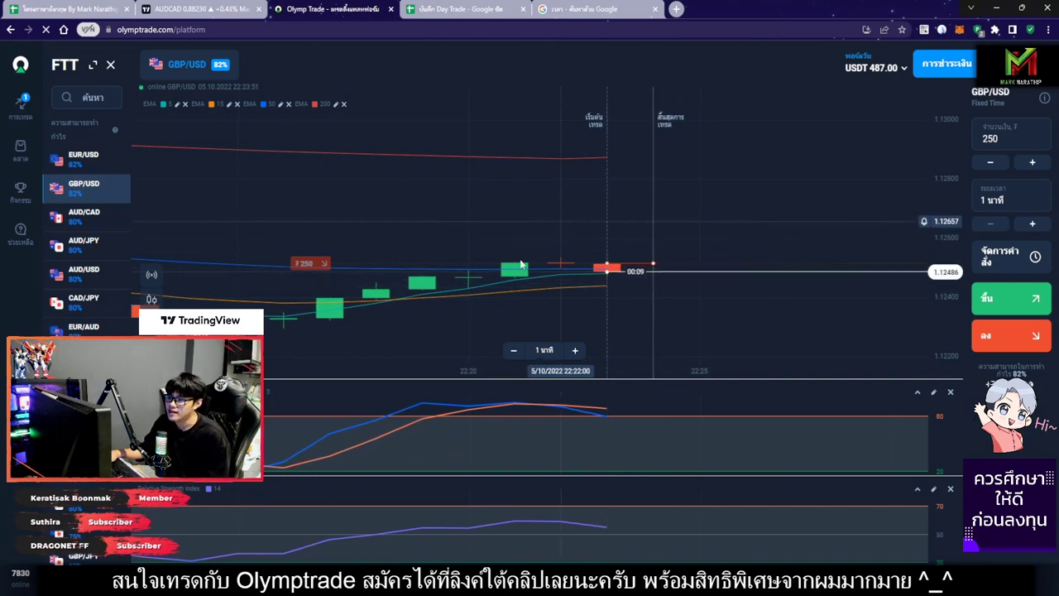
scroll(712, 274, "up", 2)
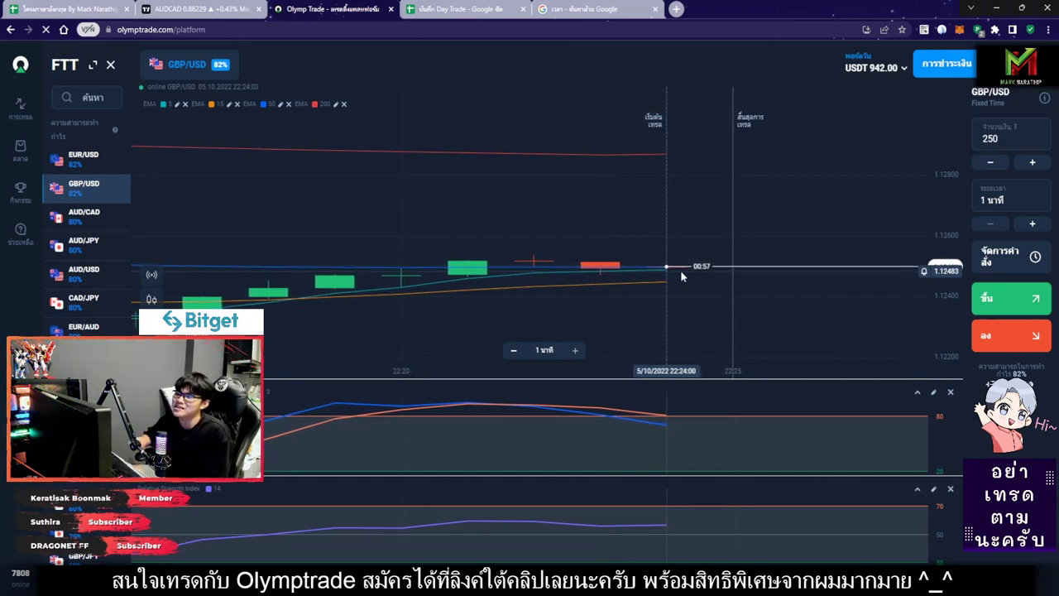
key("ctrl+Tab")
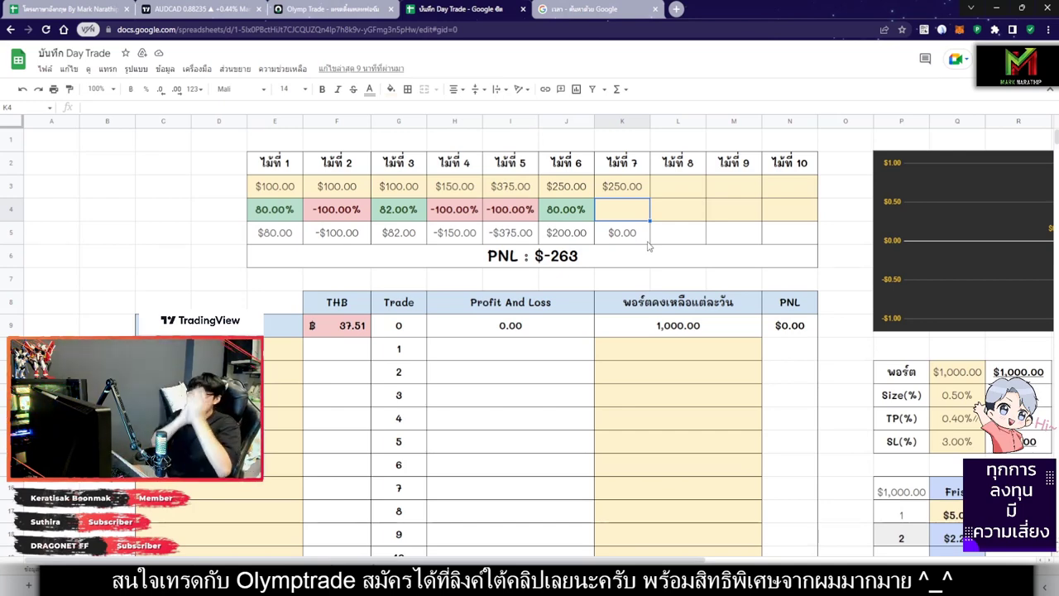
key("ctrl+shift+Tab")
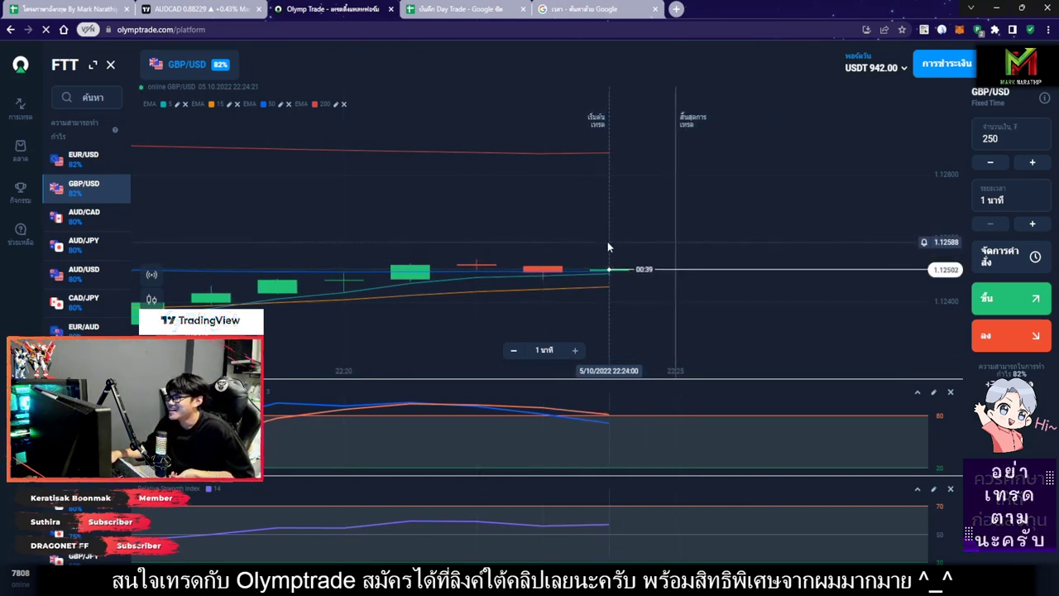
Switch to the Day Trade log and enter an 80% return for trade 7
left_click(463, 9)
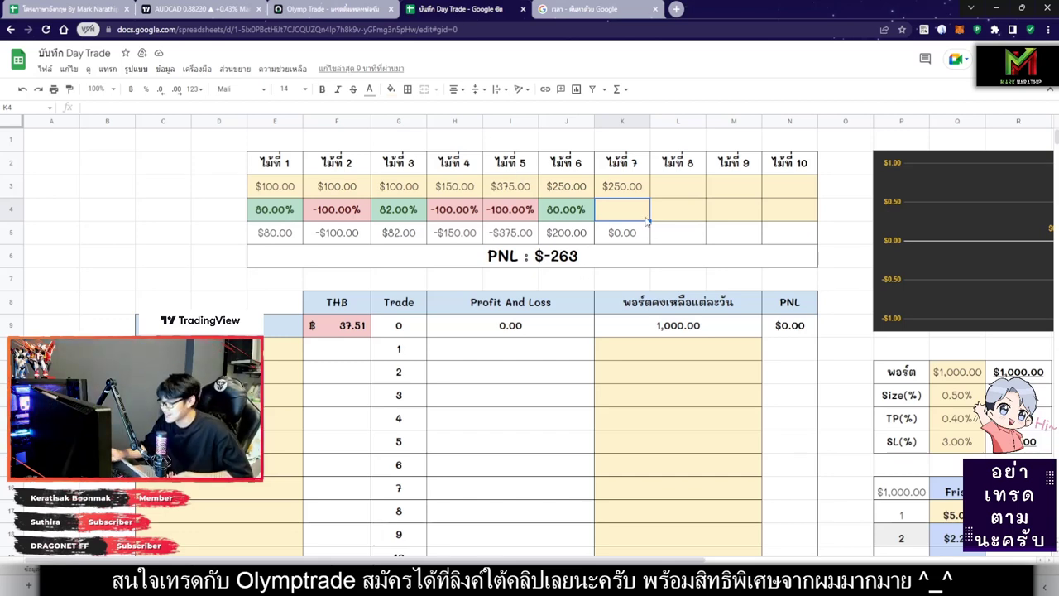
type("80")
key("Return")
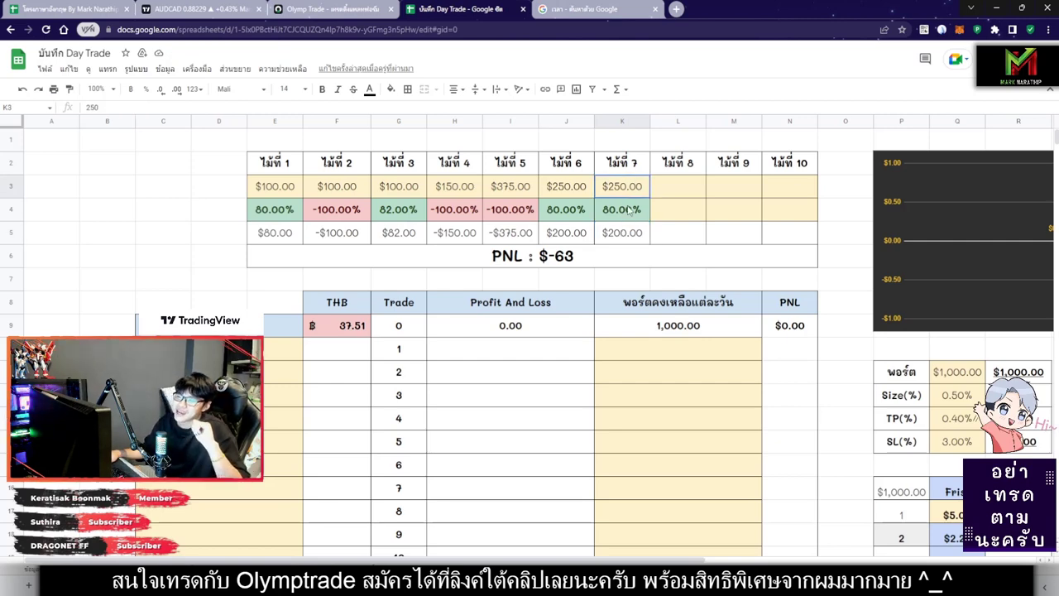
Review the trade 7 and 8 cells and the PNL total, comparing them with the GBP/USD payout in Olymp Trade
left_click_drag(630, 187, 634, 234)
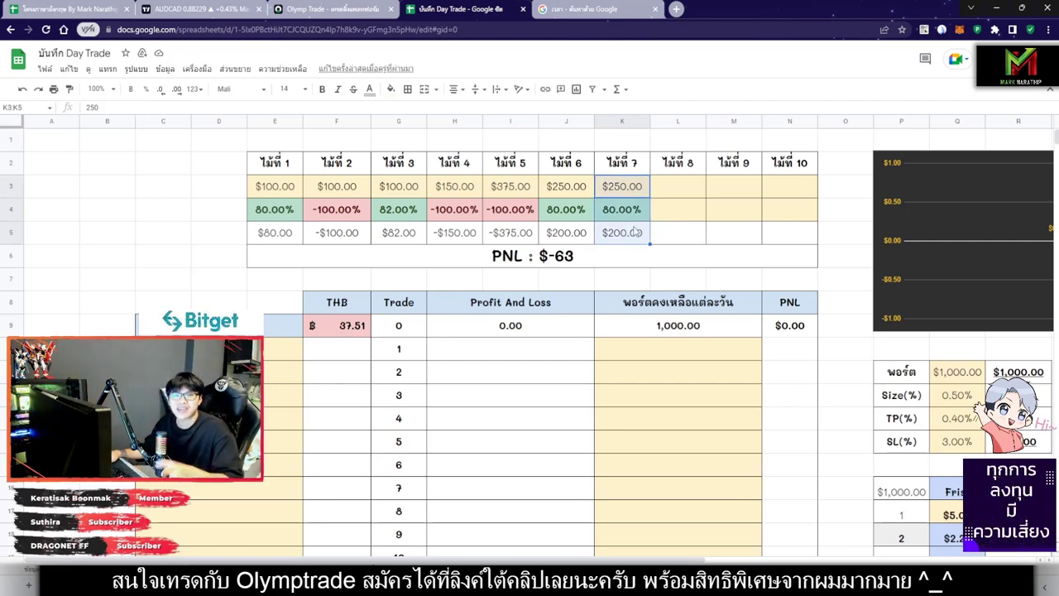
left_click_drag(675, 185, 672, 233)
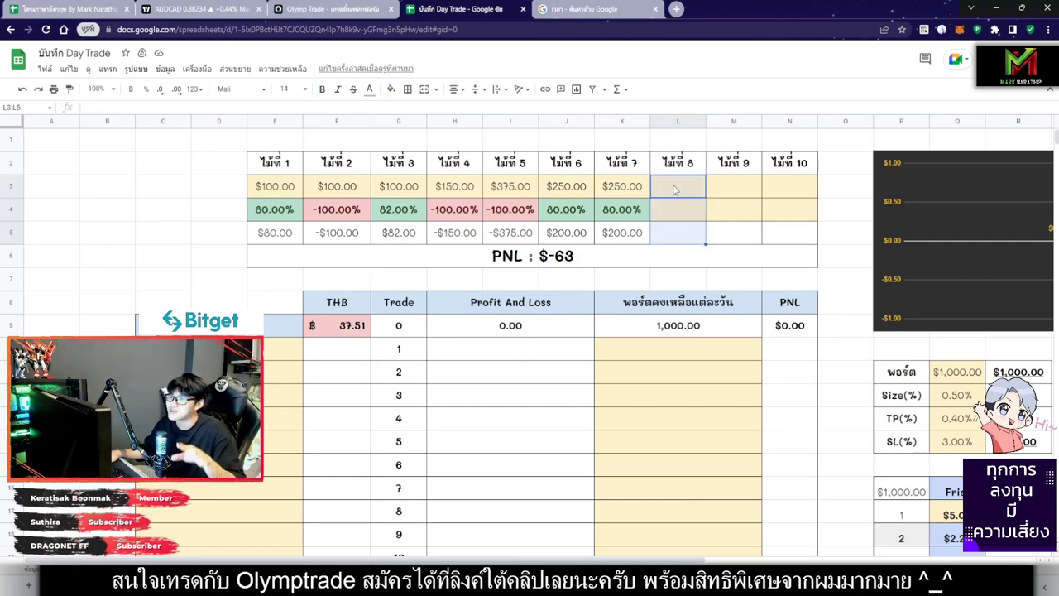
key("ctrl+shift+Tab")
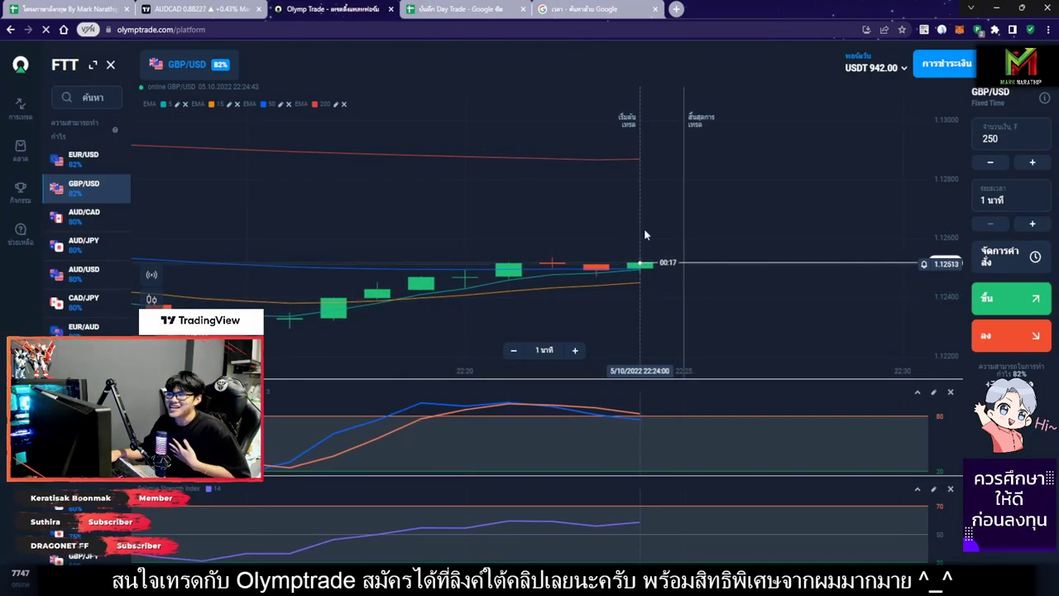
key("ctrl+Tab")
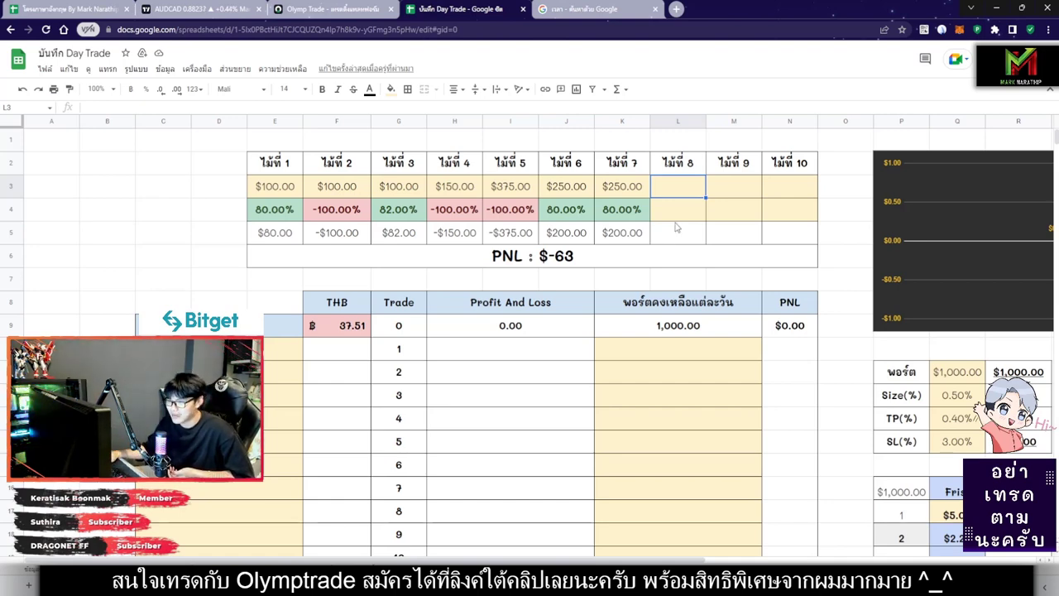
left_click(509, 263)
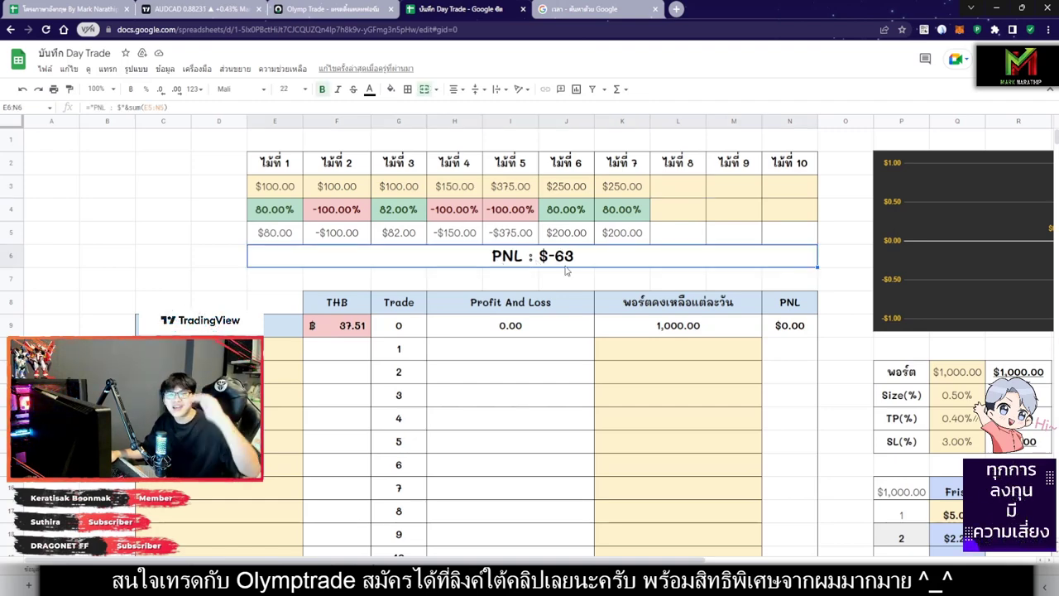
left_click(321, 9)
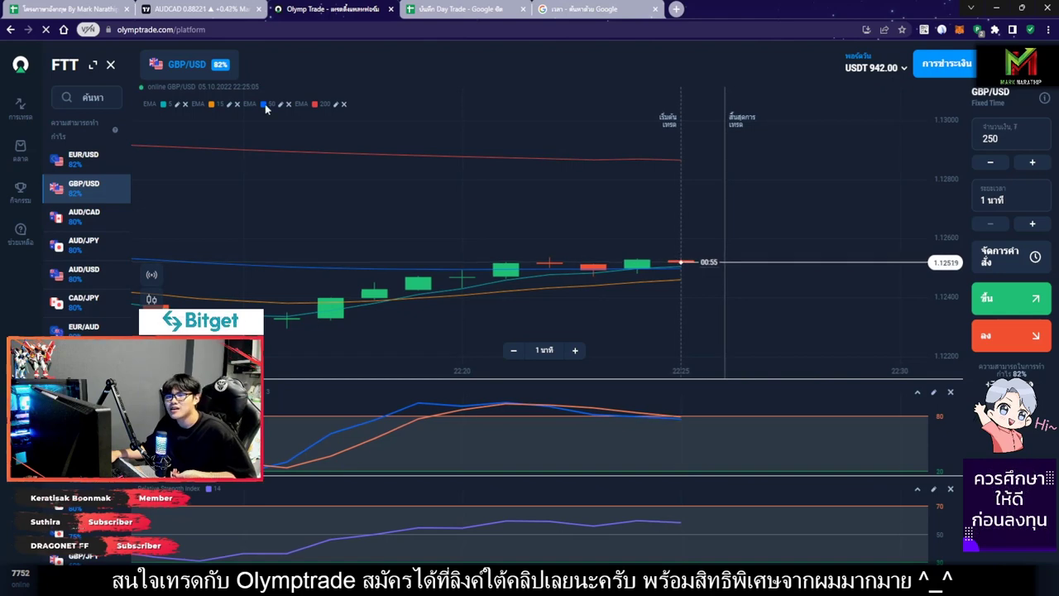
Return to the Day Trade log, correct trade 7's return to 82% and select the PNL total to check it
left_click(488, 9)
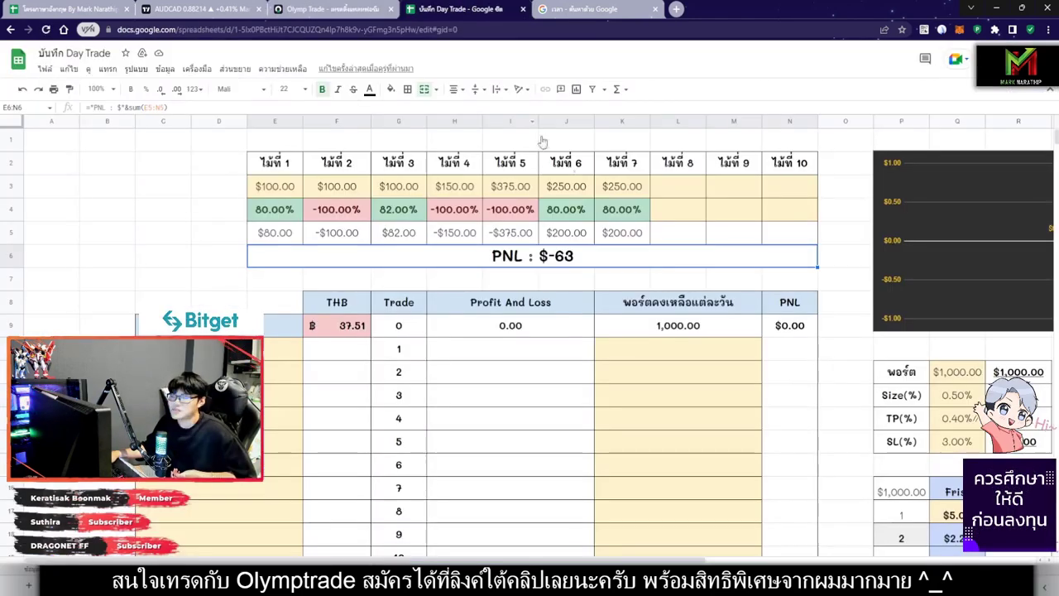
type("82")
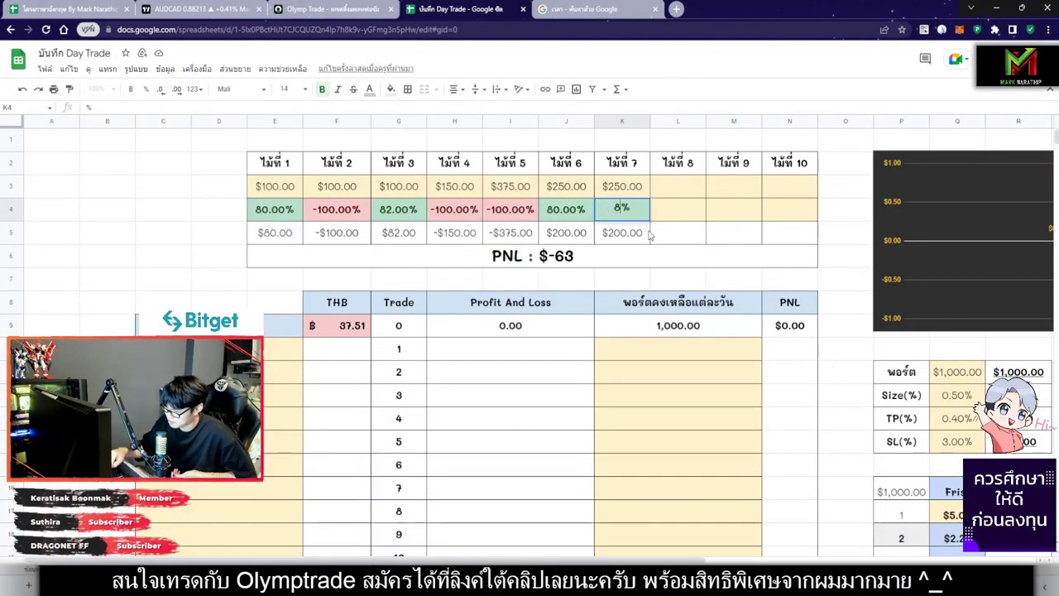
key("Return")
left_click(553, 261)
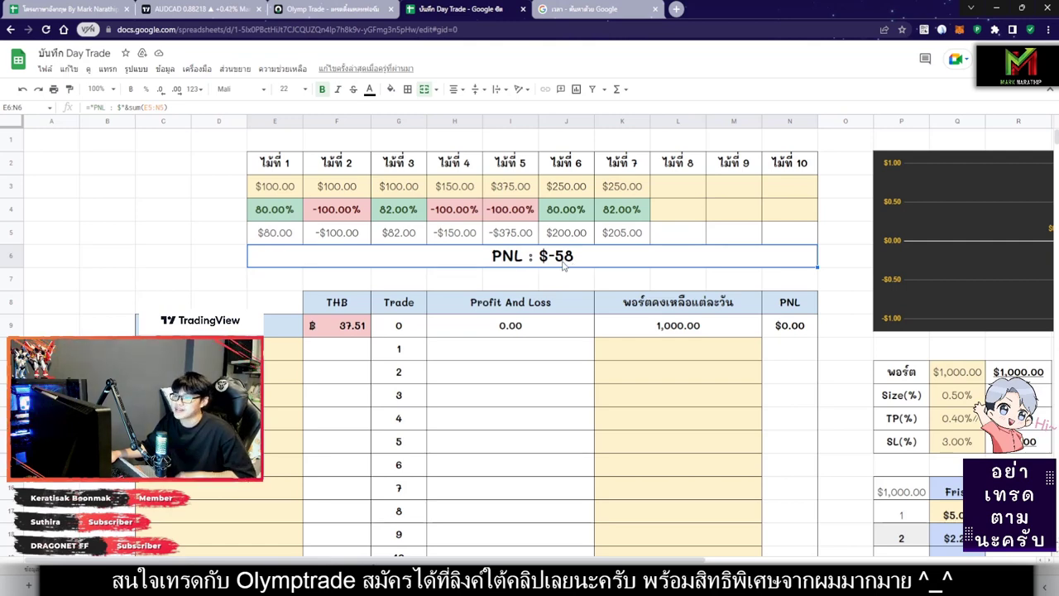
Check the GBP/USD chart in Olymp Trade, then return to the Day Trade log and enter a 250 stake for trade 8
left_click(327, 9)
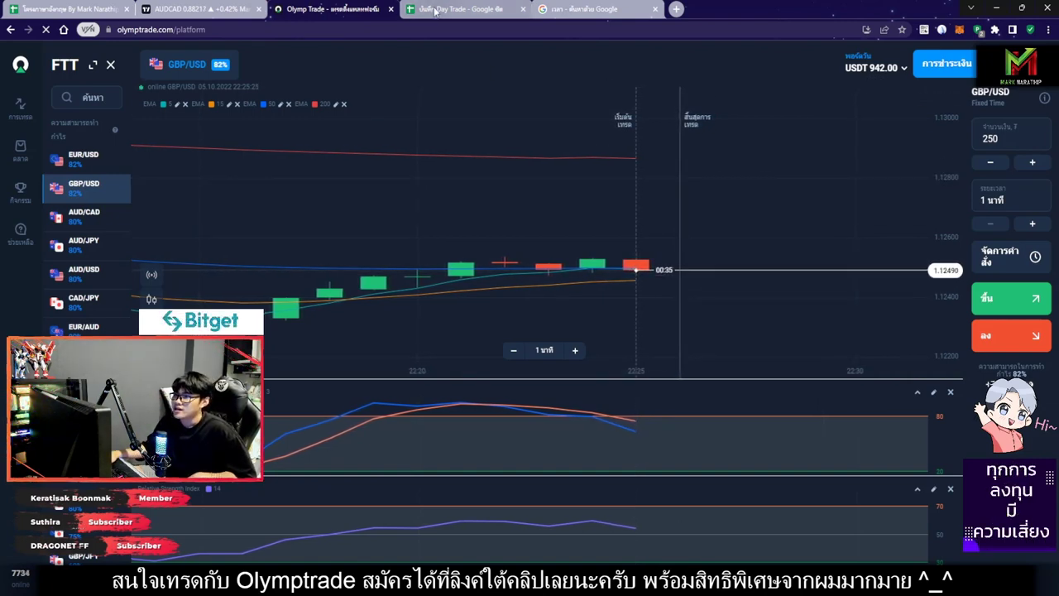
left_click(463, 9)
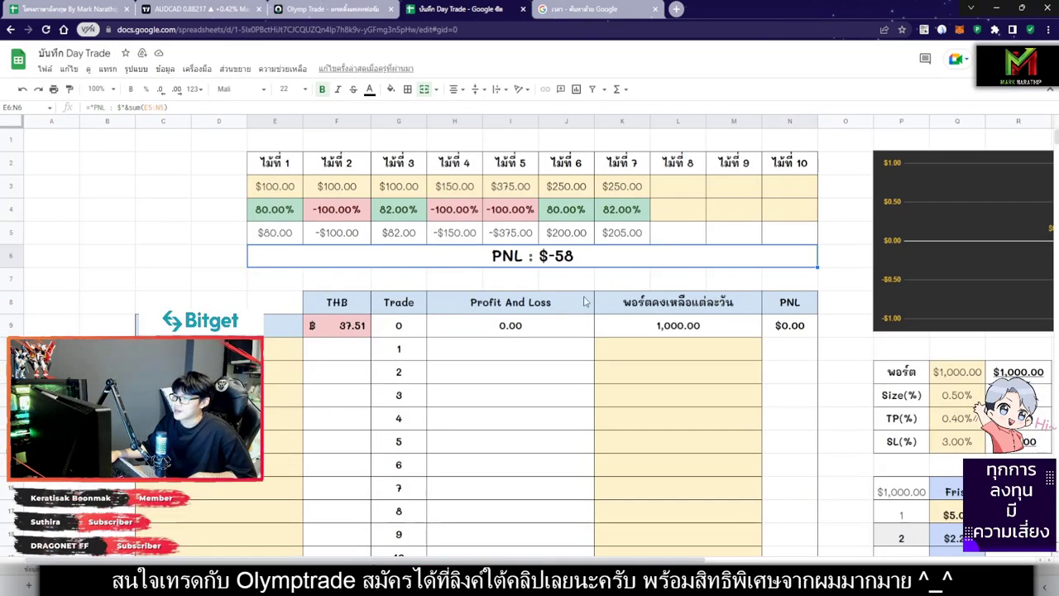
left_click(682, 190)
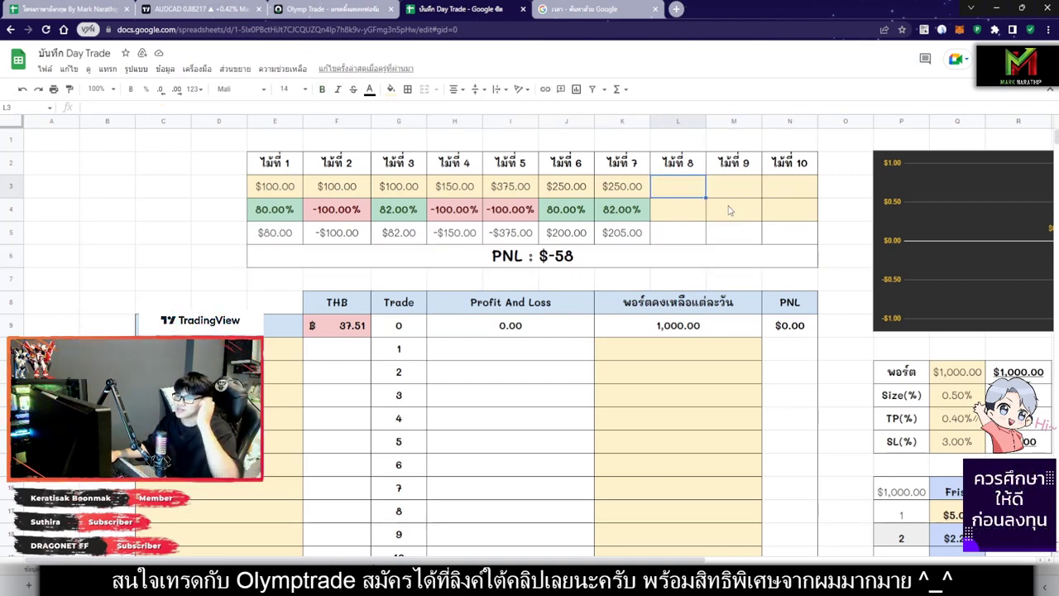
type("250")
key("Return")
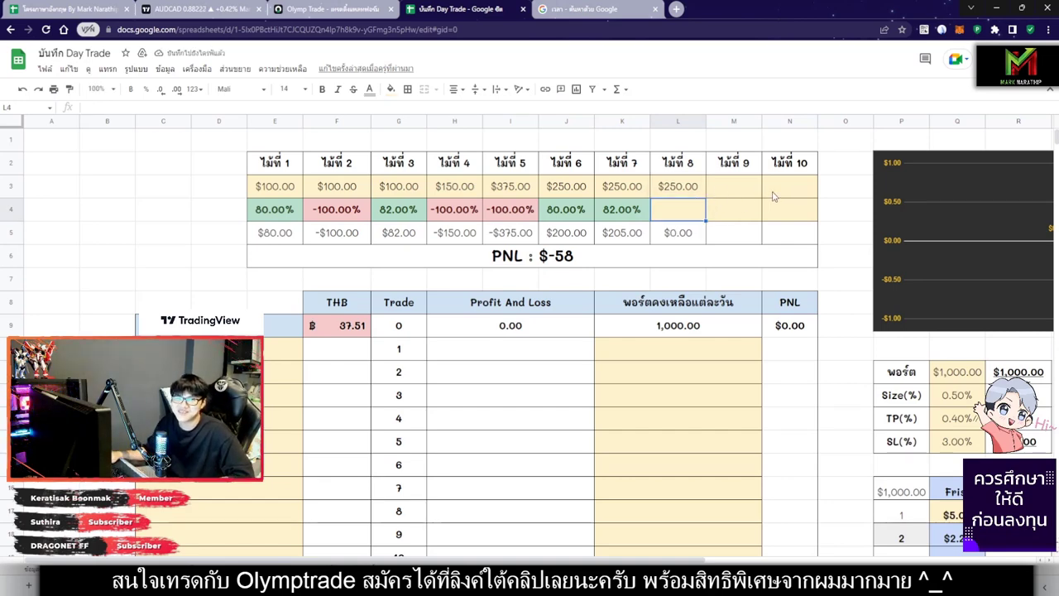
Compare trade 8's stake with the stake, return and profit cells of trades 6 and 7
left_click(695, 189)
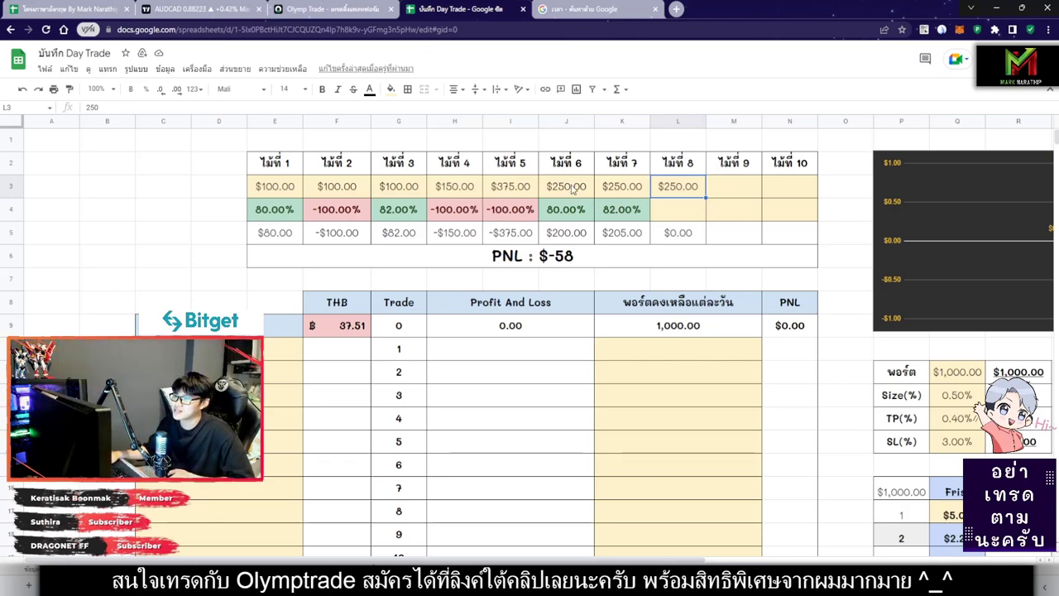
left_click_drag(572, 189, 629, 228)
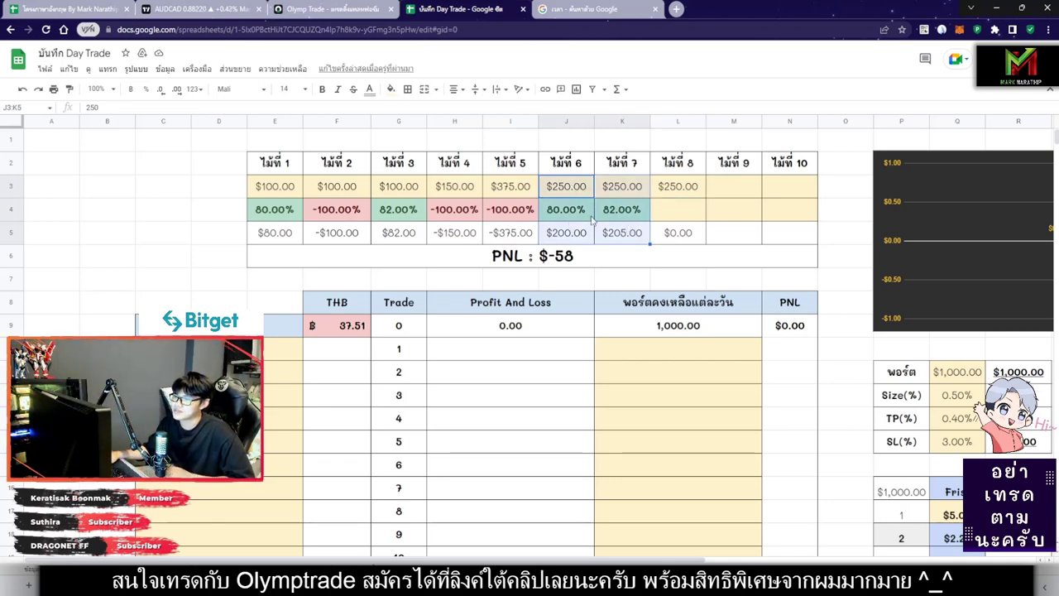
left_click_drag(617, 187, 613, 228)
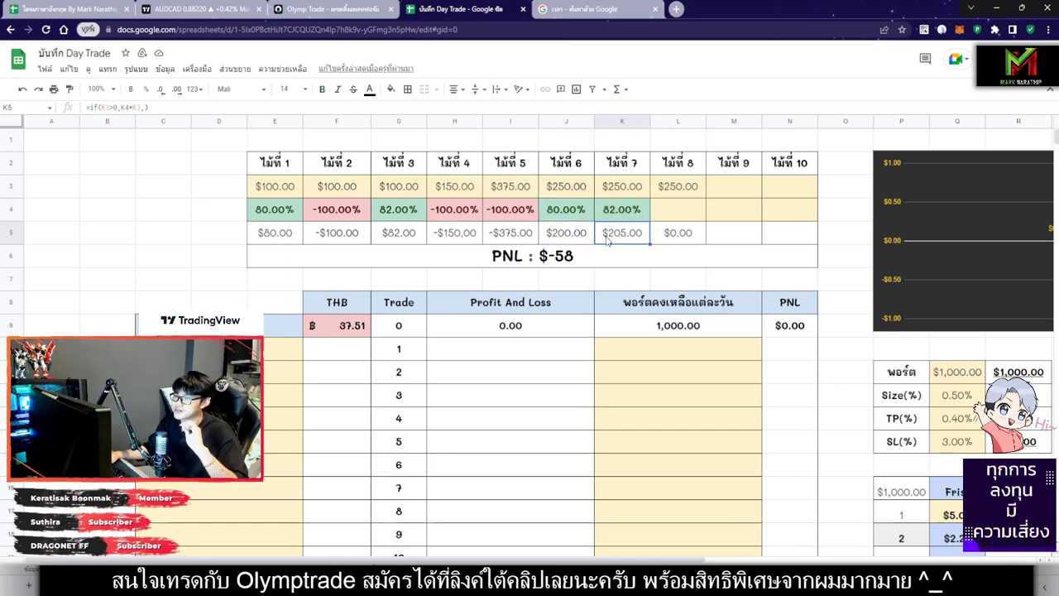
left_click_drag(566, 186, 620, 234)
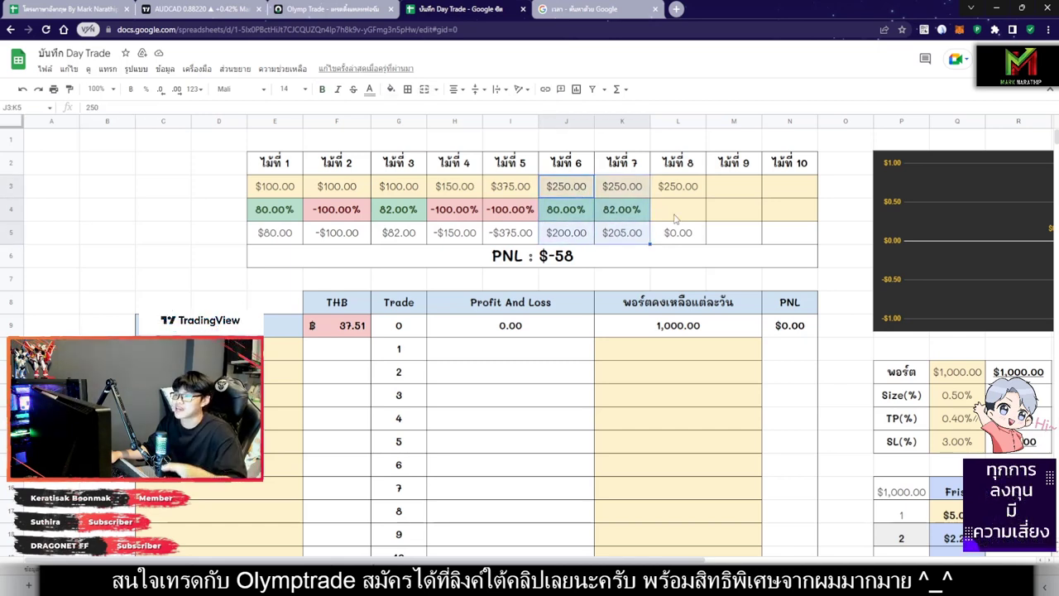
Set the planned stakes of trades 8 and 9 to 200 each
left_click(687, 185)
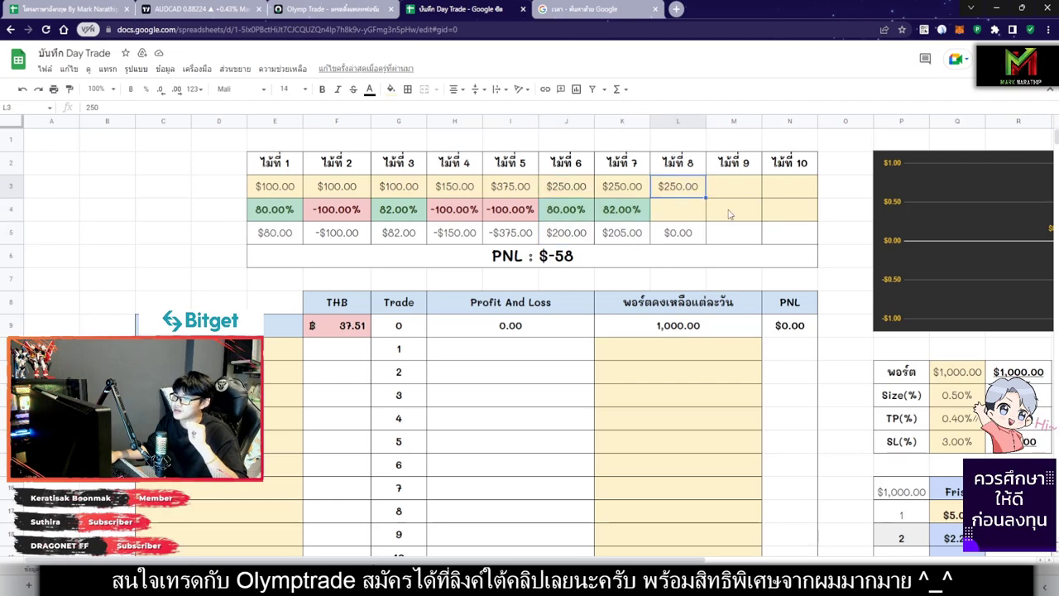
type("200")
key("Return")
left_click(748, 194)
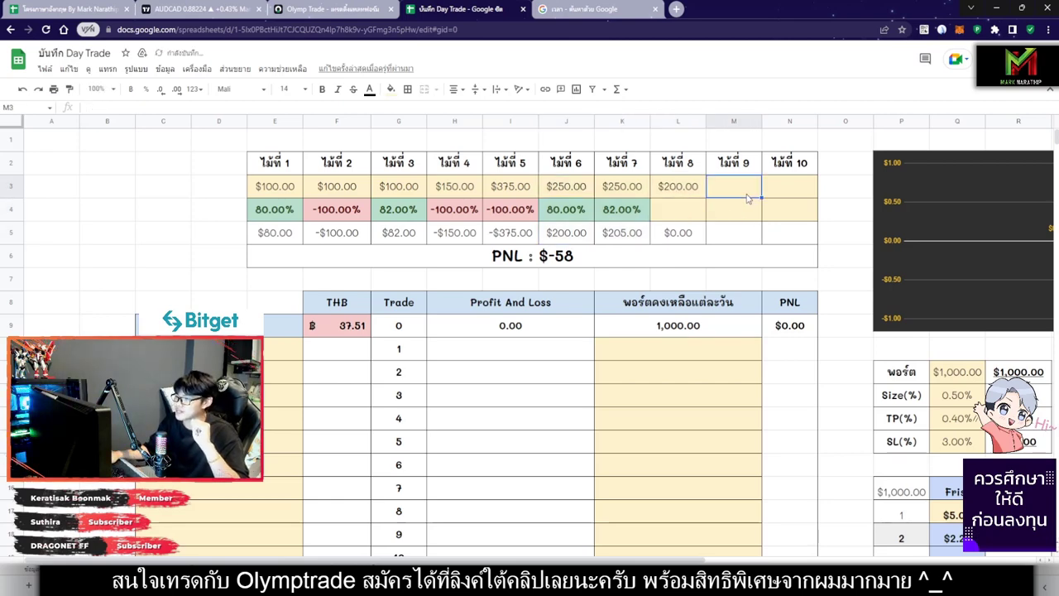
type("200")
key("Return")
Enter an 80% return for trades 8 and 9 and select the PNL total to check it
left_click(684, 212)
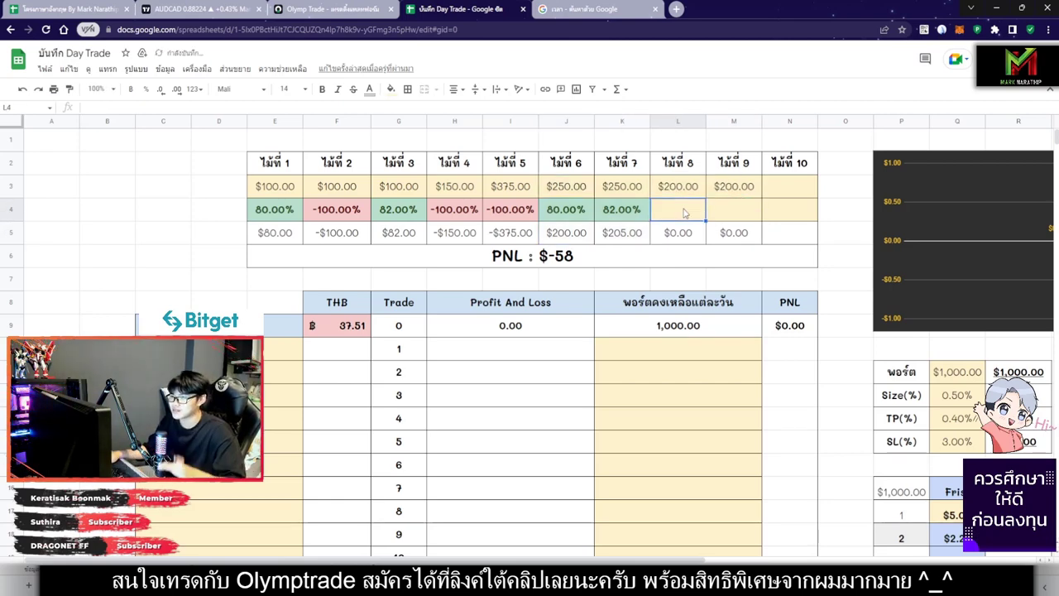
type("80")
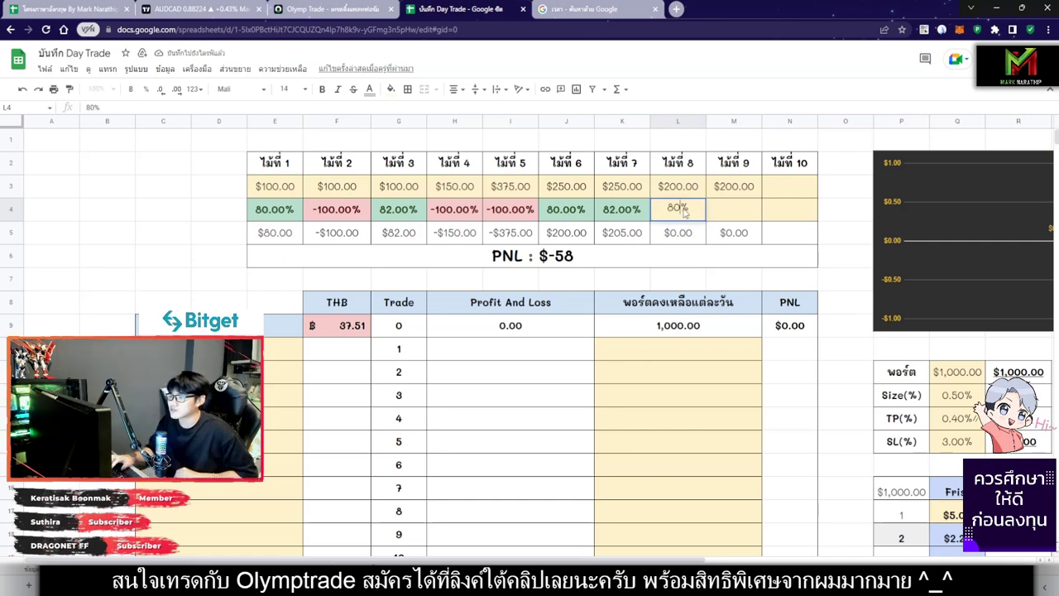
key("Return")
left_click(729, 214)
type("80")
key("Return")
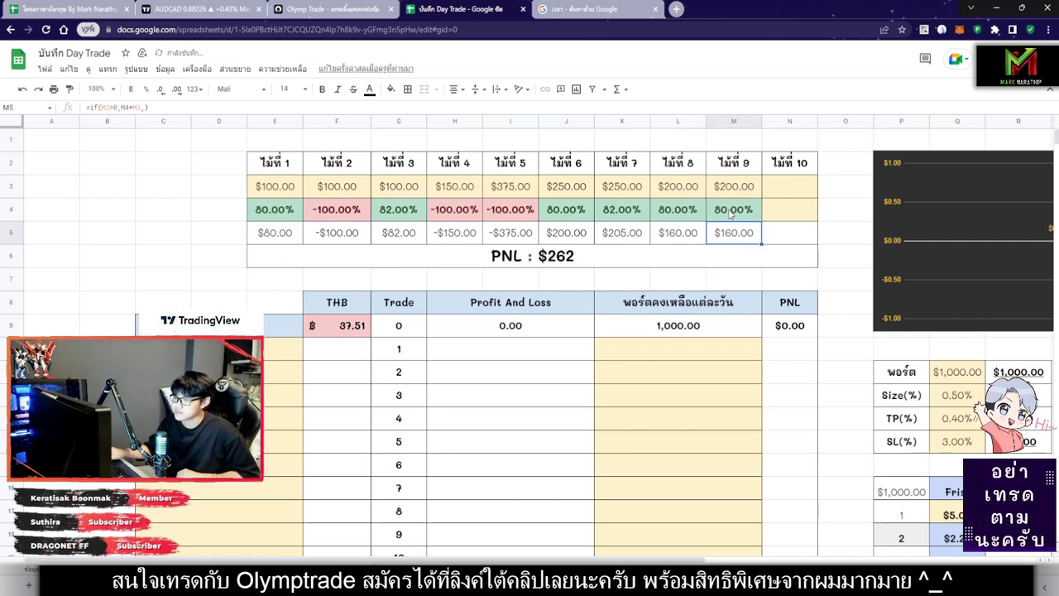
left_click(566, 258)
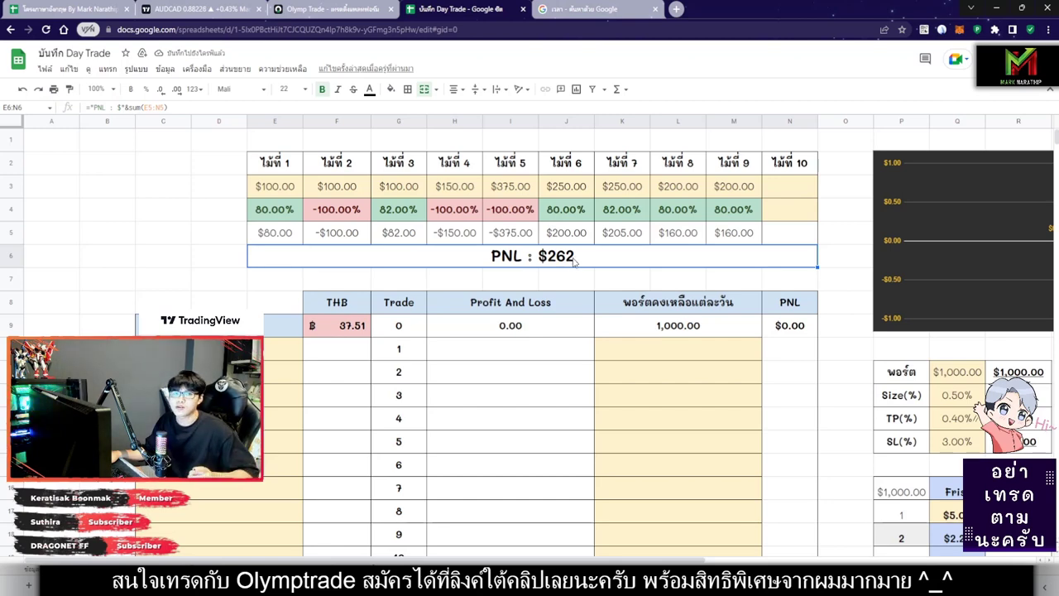
Re-enter trade 9's stake as 200, set its return to -100% and select the PNL total to check it
left_click(729, 188)
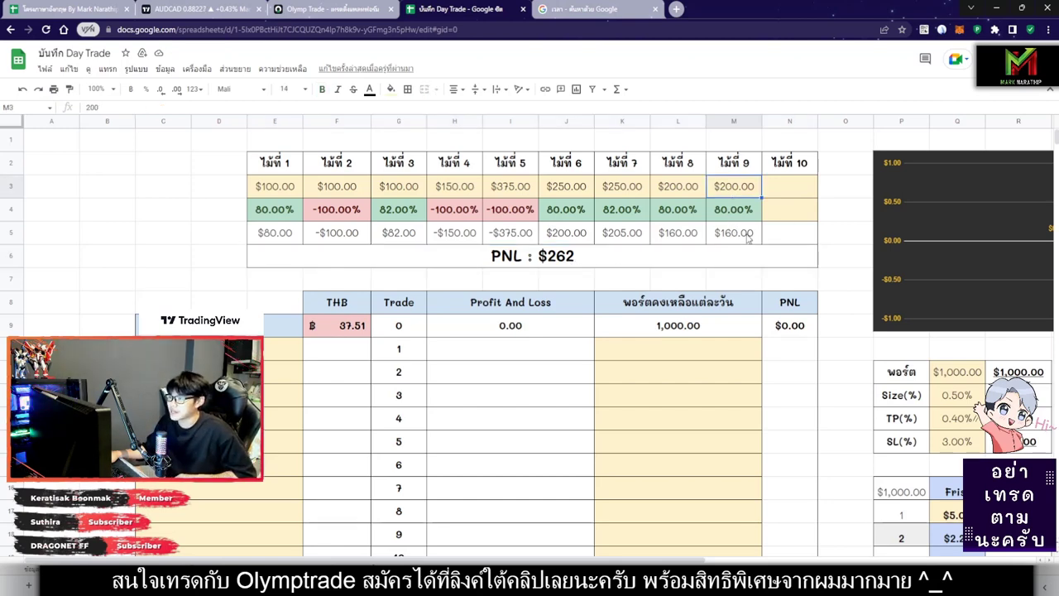
key("BackSpace")
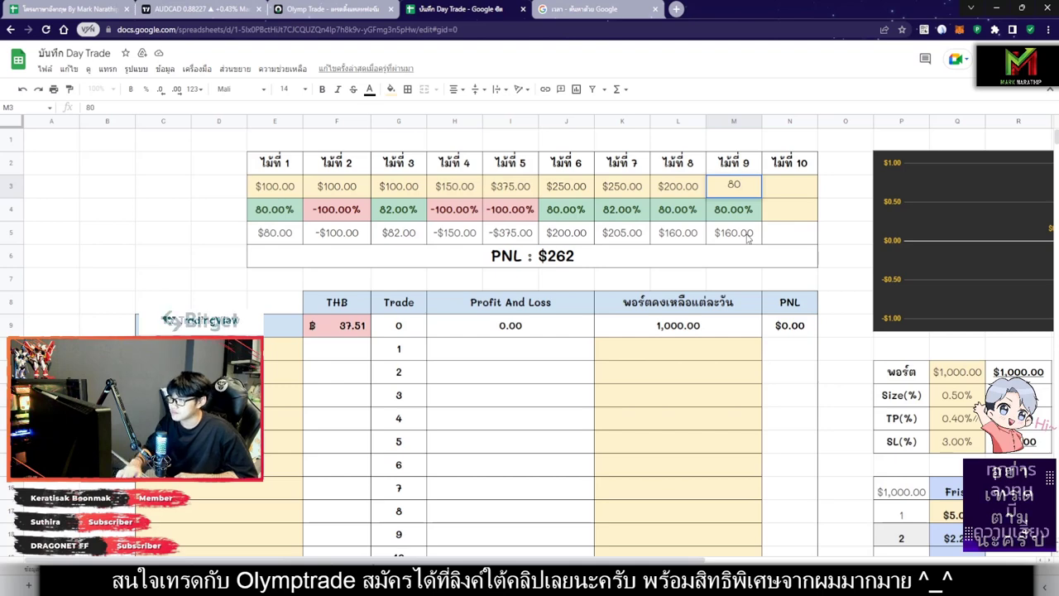
type("200")
key("Return")
type("-100")
key("Return")
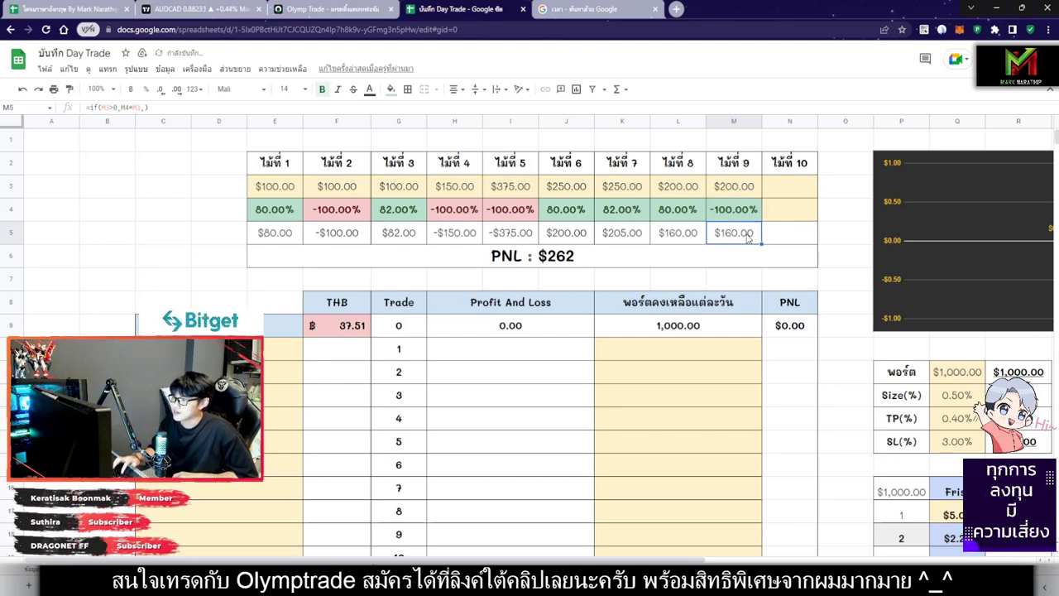
left_click(564, 267)
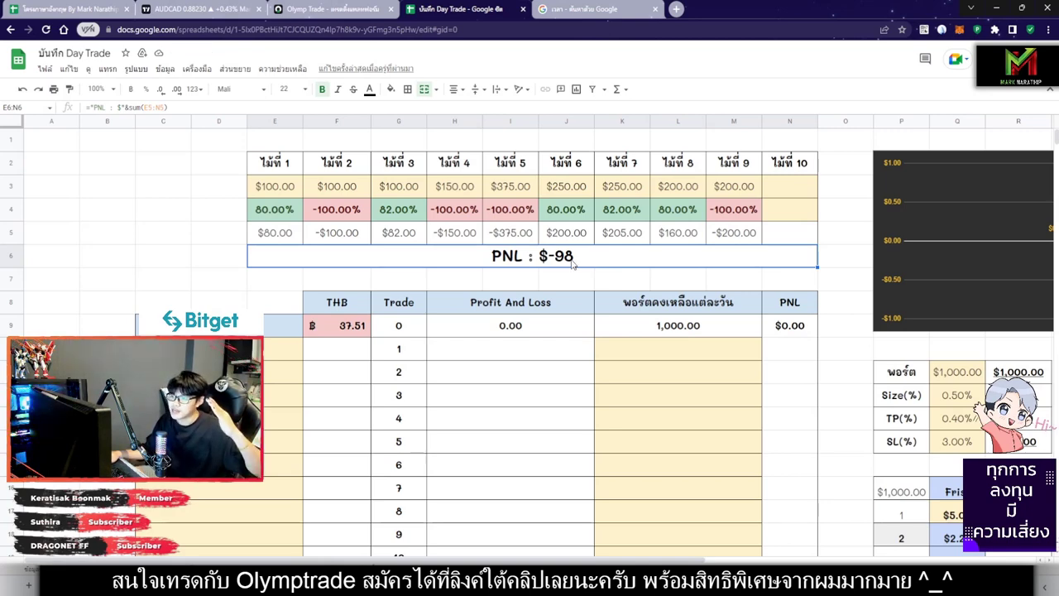
Clear trade 9's return and stake from the log
left_click(683, 217)
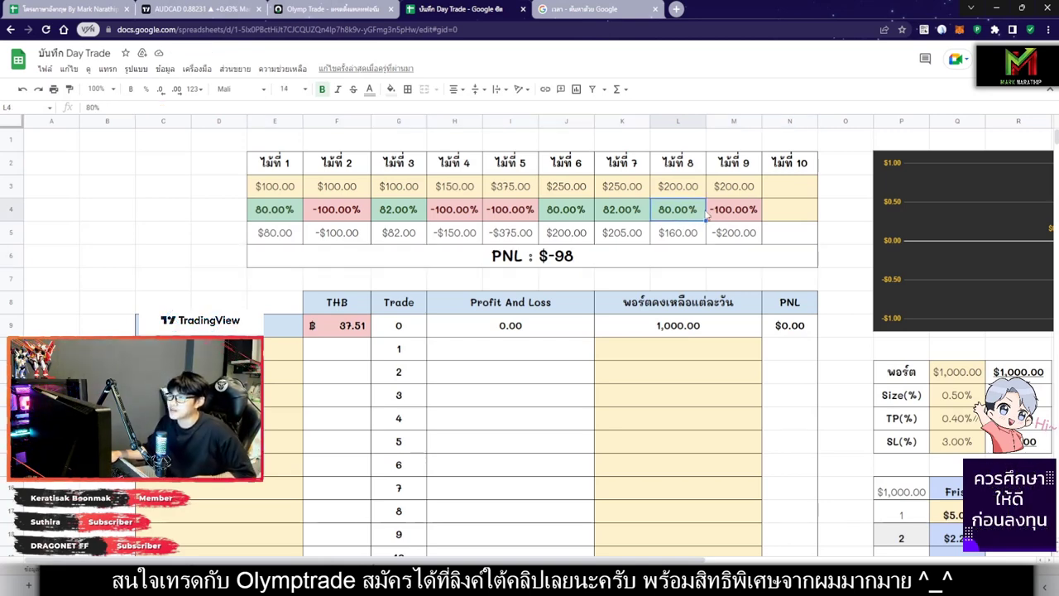
left_click(742, 212)
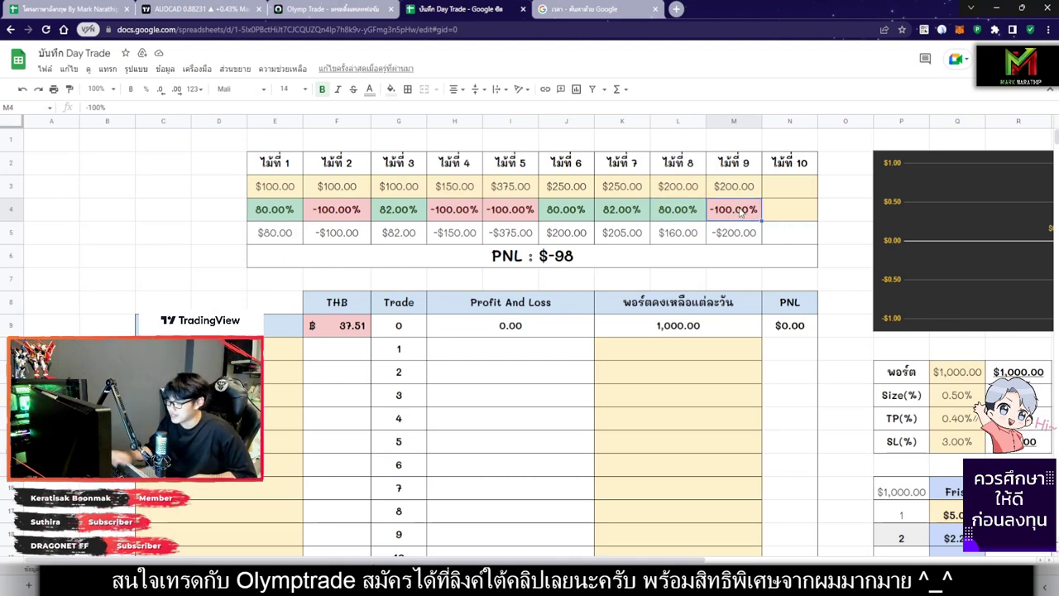
key("Delete")
key("Left")
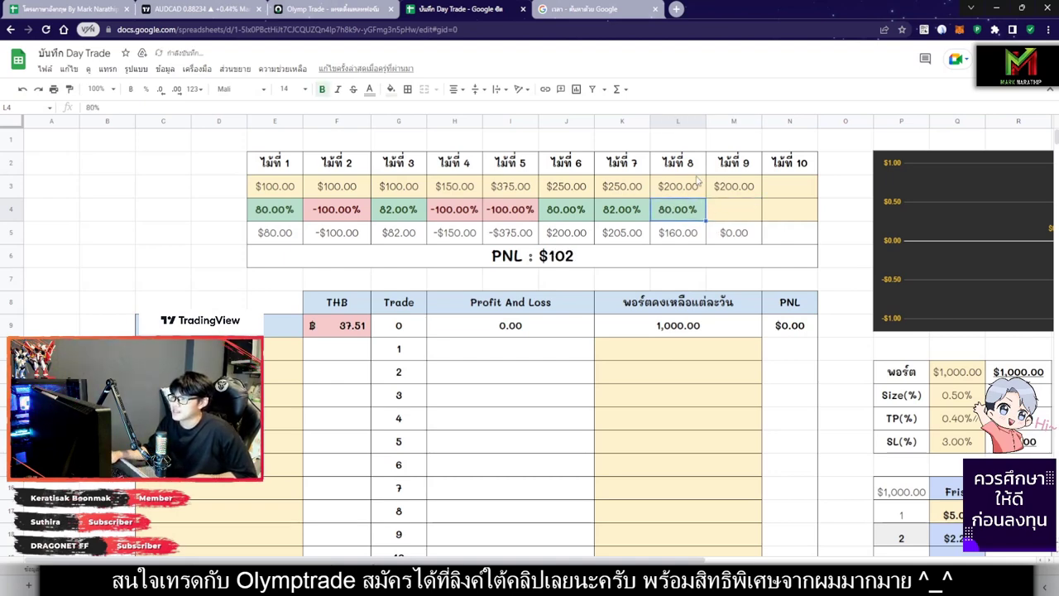
left_click(721, 189)
key("Delete")
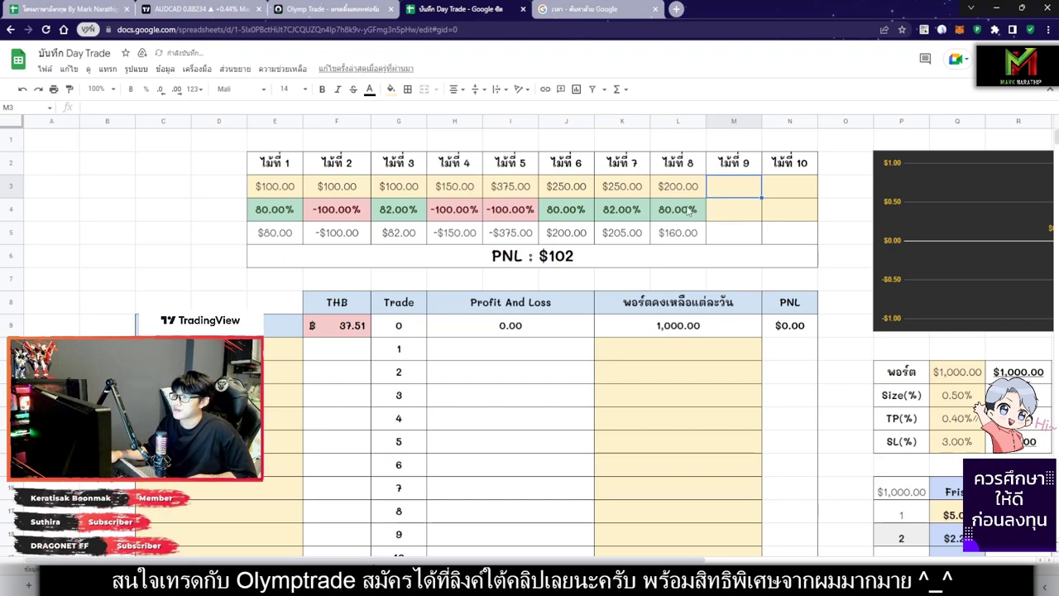
Set trade 8's return to -100% and select the PNL total to check it
left_click(689, 212)
type("-100")
key("Return")
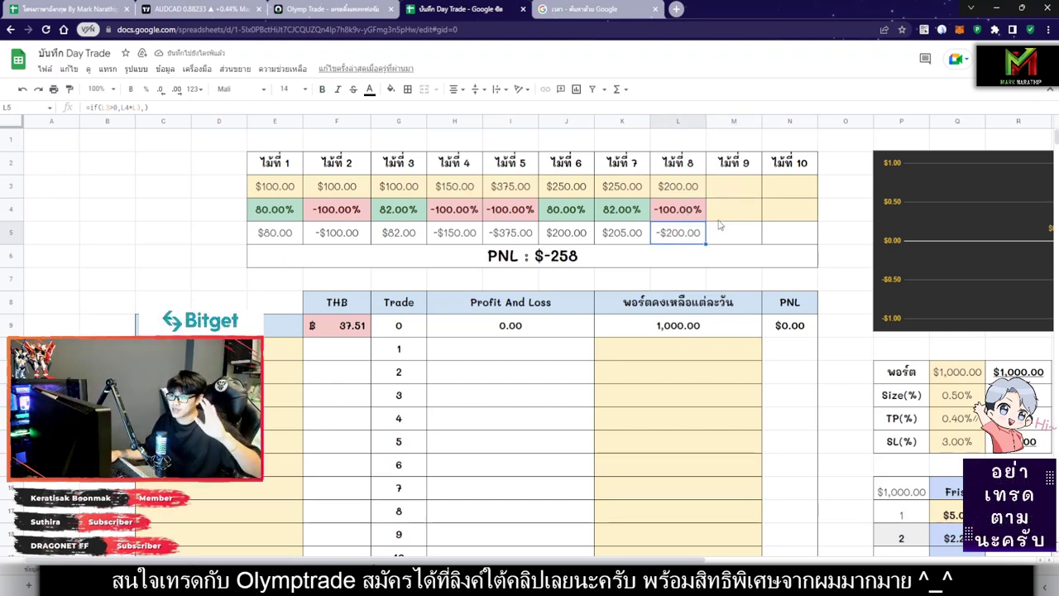
left_click(591, 257)
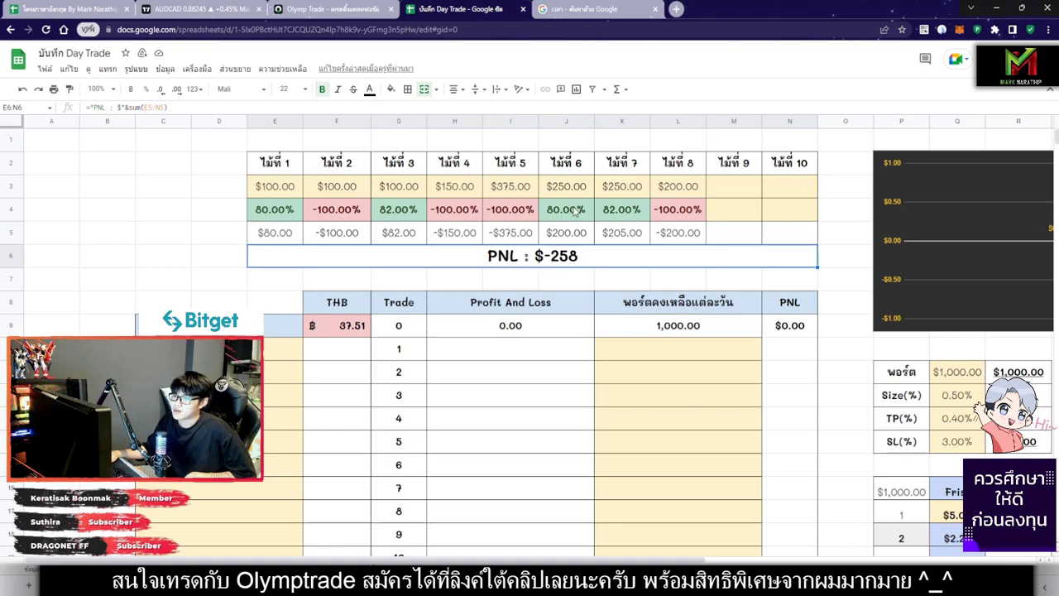
Clear the returns of trades 6 to 8, check the PNL total and undo the clearing
left_click_drag(583, 212, 664, 214)
key("Delete")
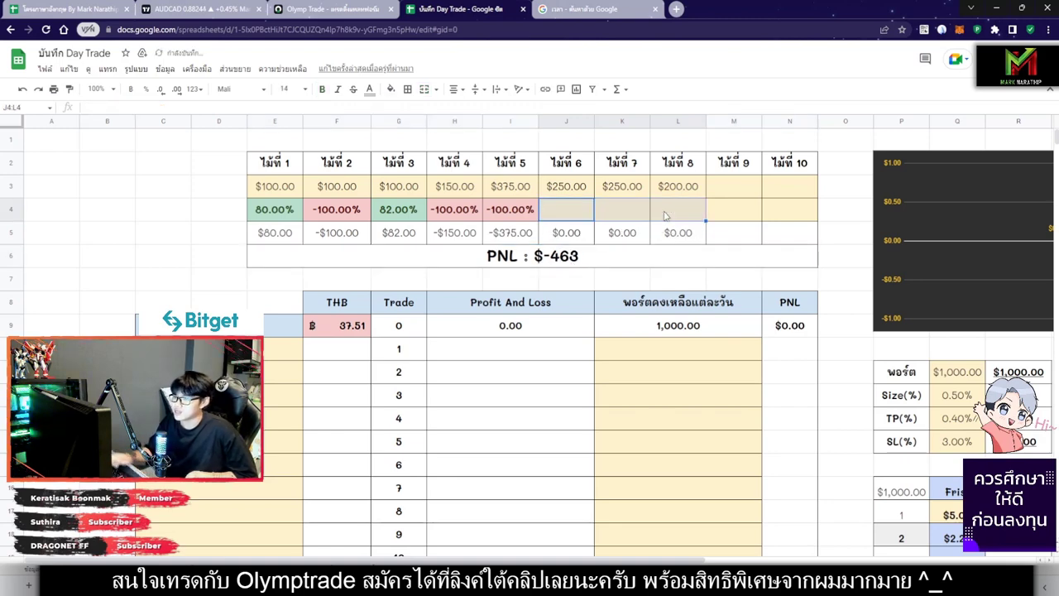
left_click(551, 261)
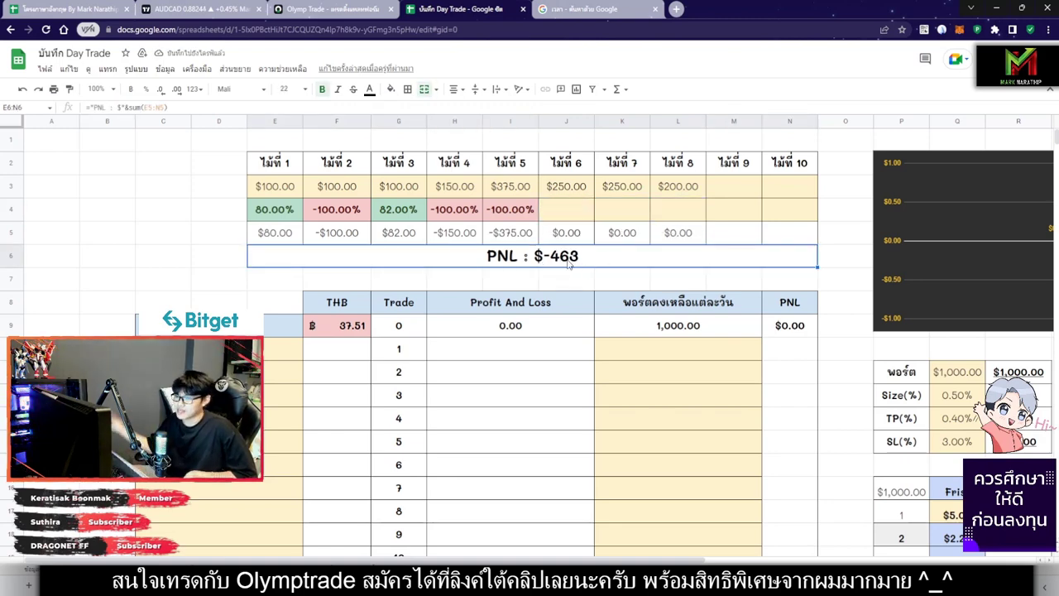
key("ctrl+z")
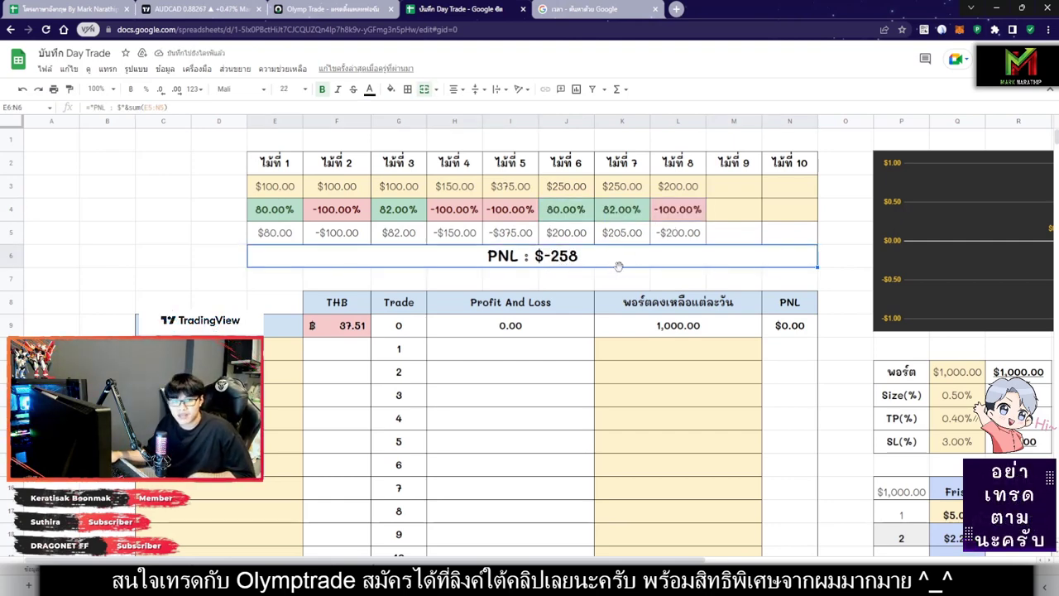
Review the PNL total against trade 8's losing return
left_click(570, 283)
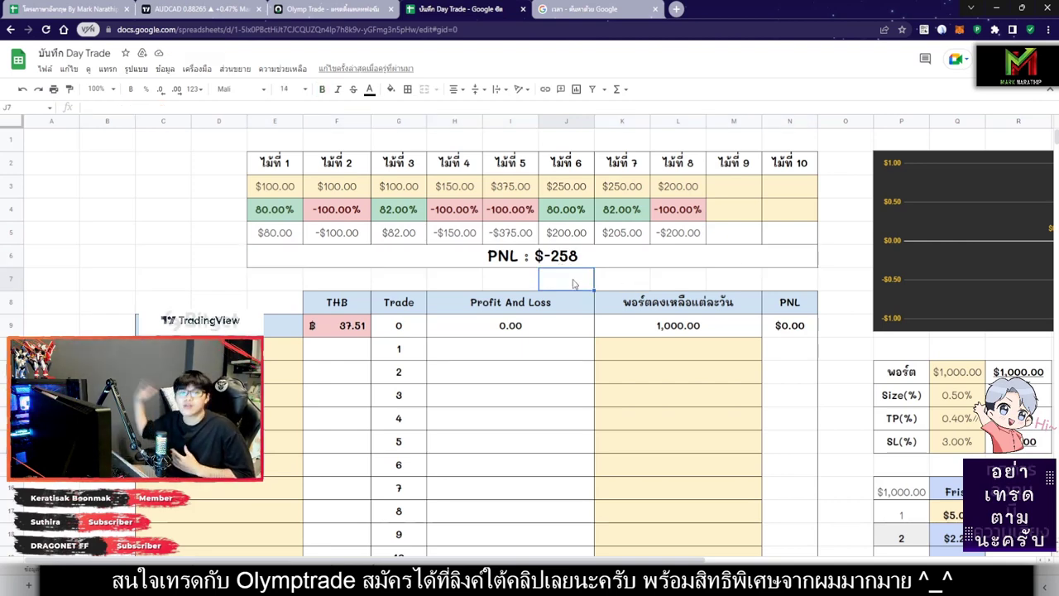
left_click(563, 264)
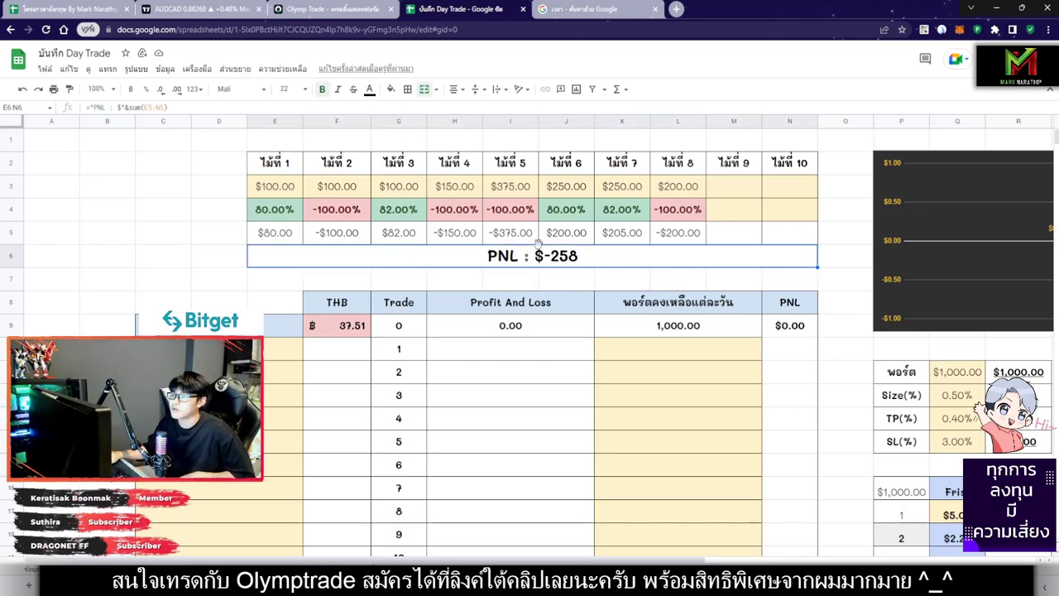
left_click(699, 215)
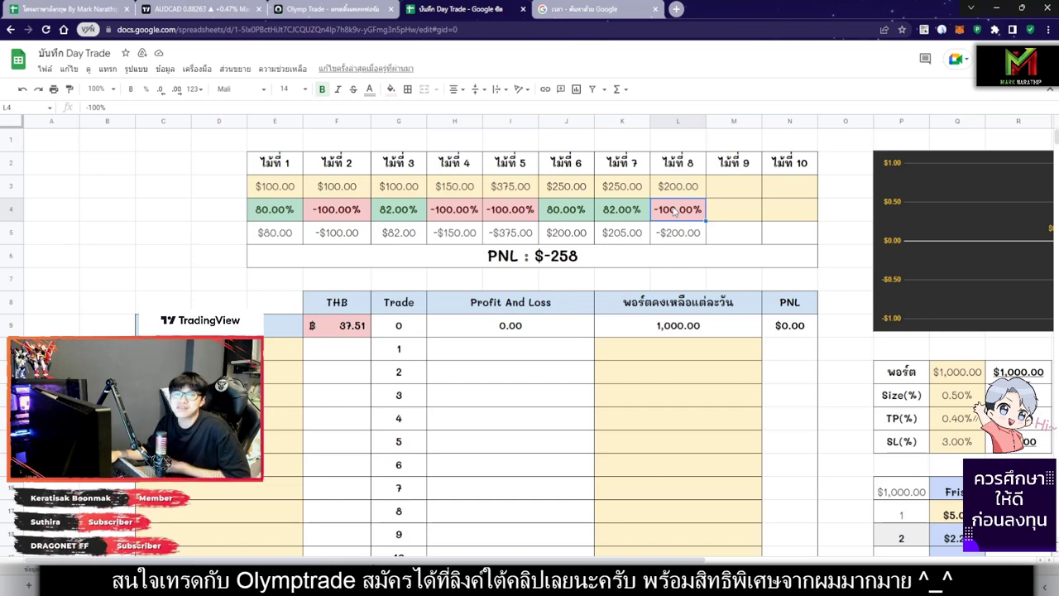
left_click(590, 258)
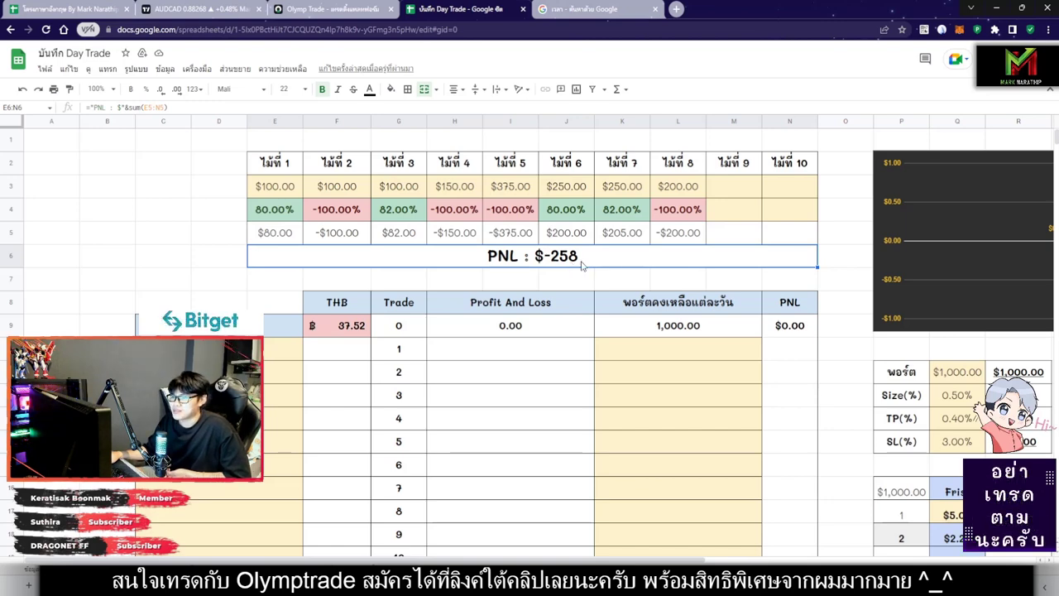
Clear trade 8's return, set trade 9's stake to 200 and select trade 8's empty return cell
left_click(684, 217)
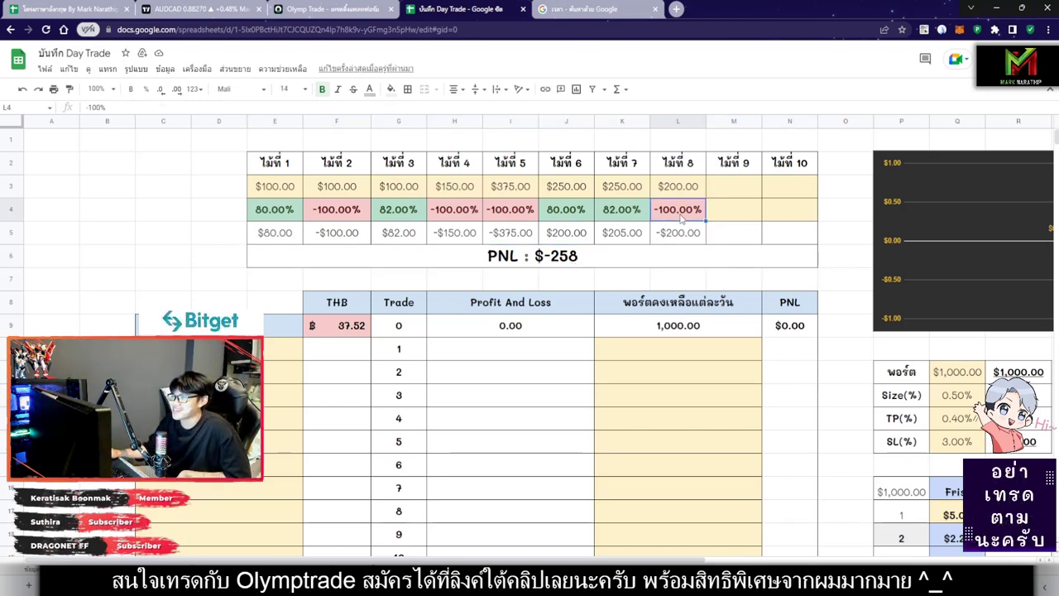
key("Delete")
left_click(736, 196)
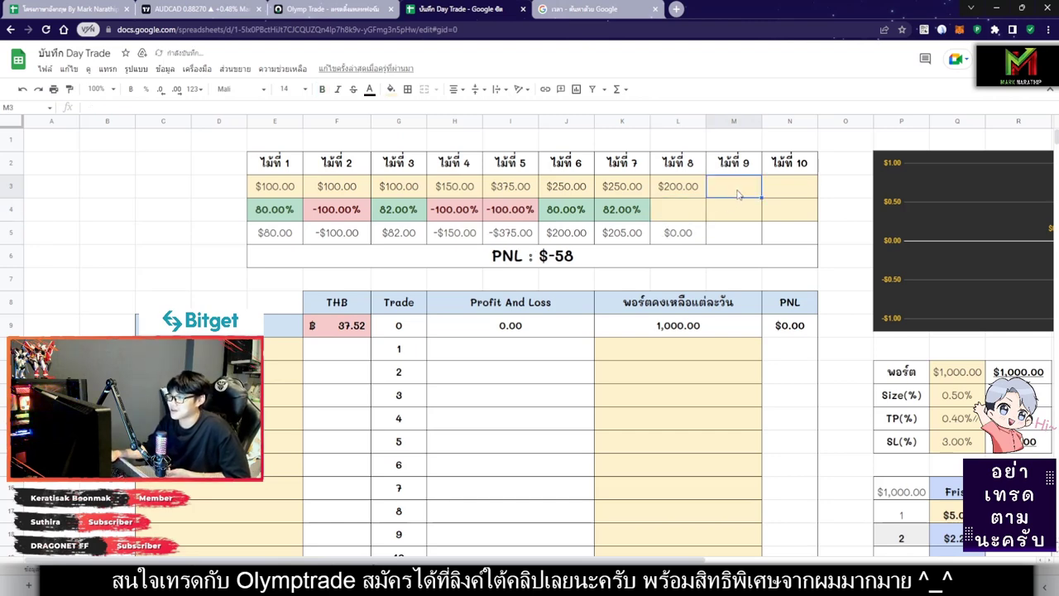
type("200")
key("Return")
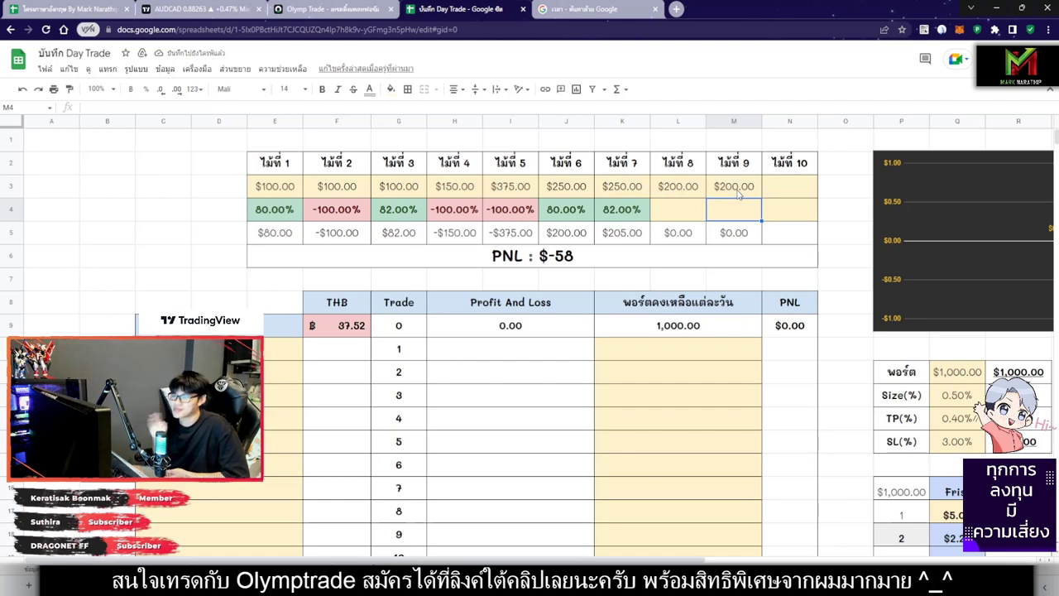
left_click(684, 215)
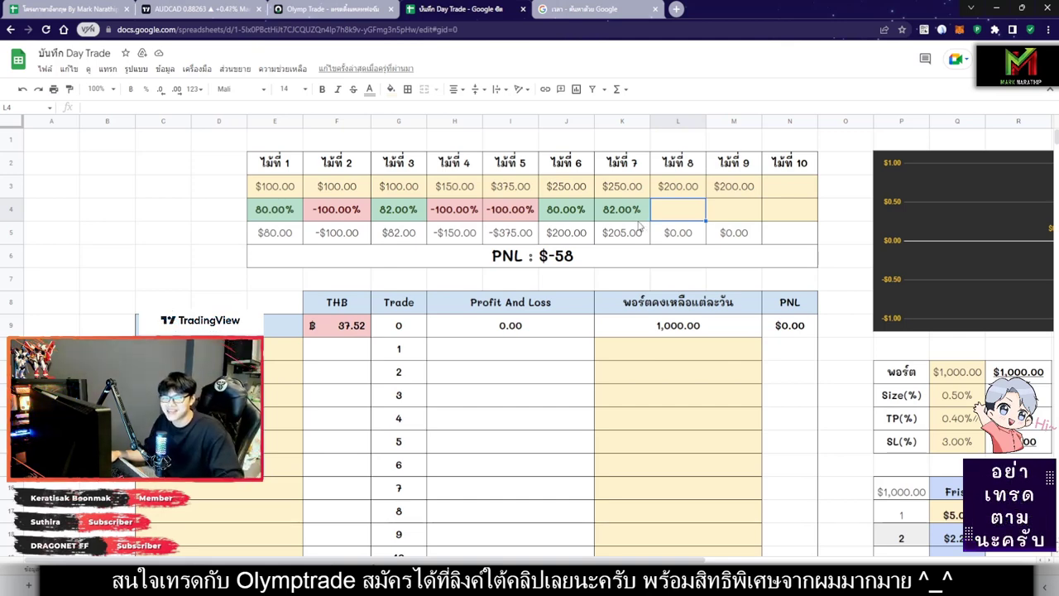
Switch to Olymp Trade and open a 1-minute down trade on EUR/USD with a stake of 200
left_click(331, 9)
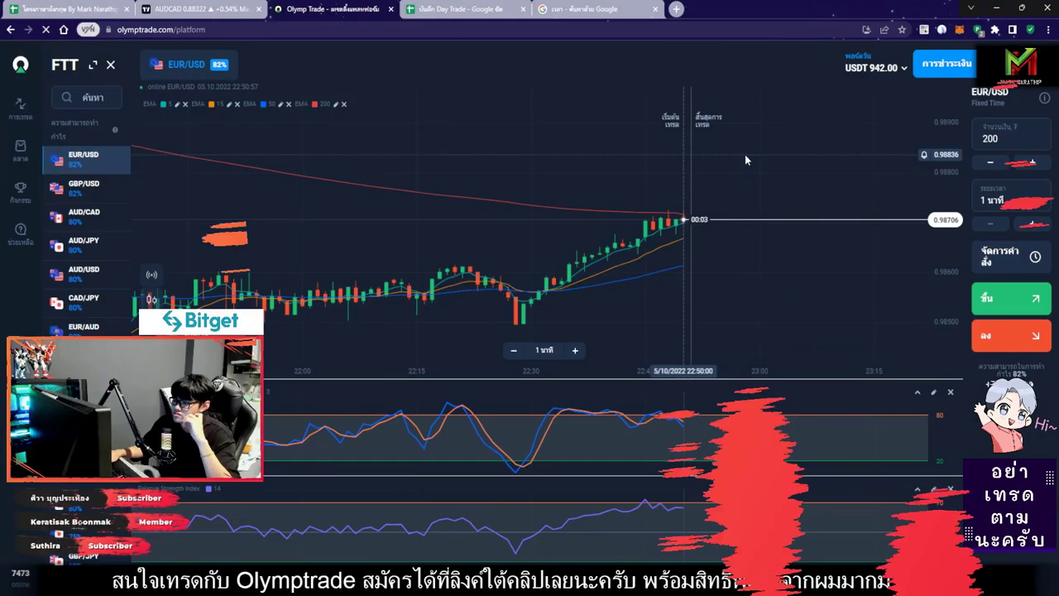
scroll(739, 152, "up", 3)
left_click(1011, 335)
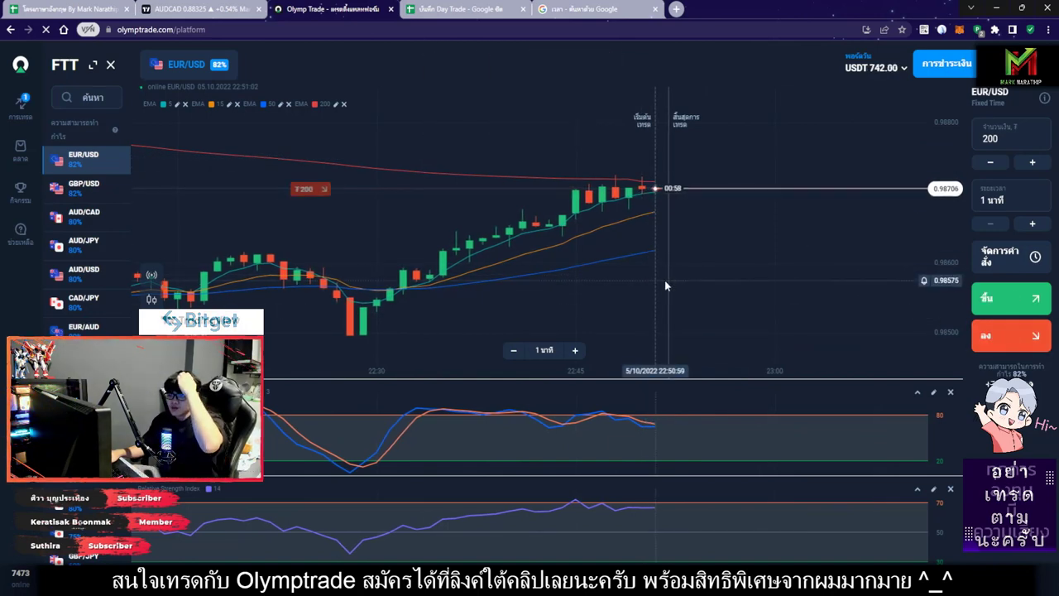
Draw a white arrow along the long EUR/USD downtrend above the 200 EMA, then leave the arrow tool
scroll(690, 189, "down", 2)
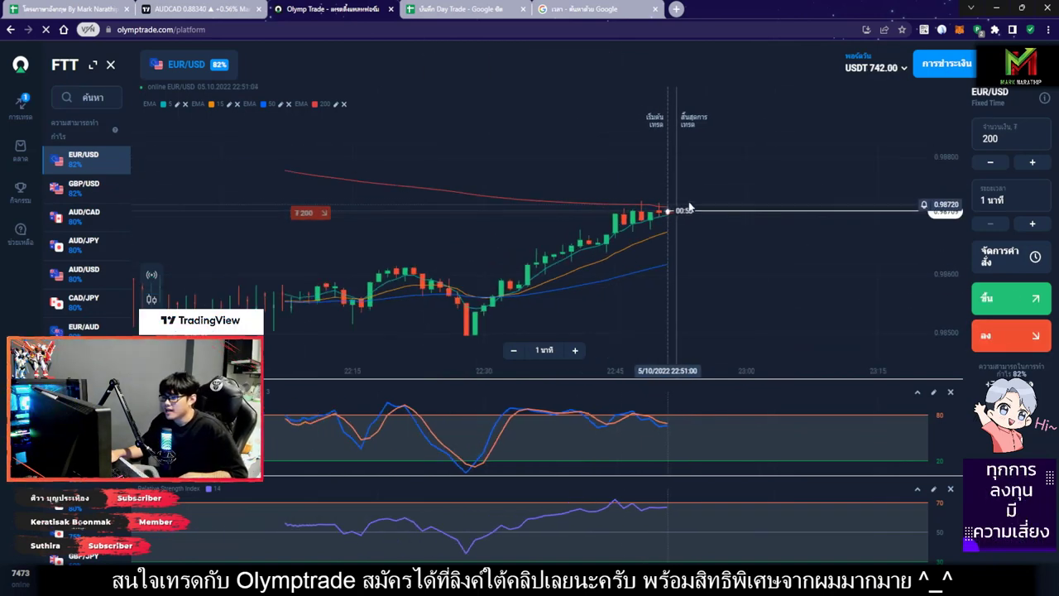
scroll(728, 210, "up", 4)
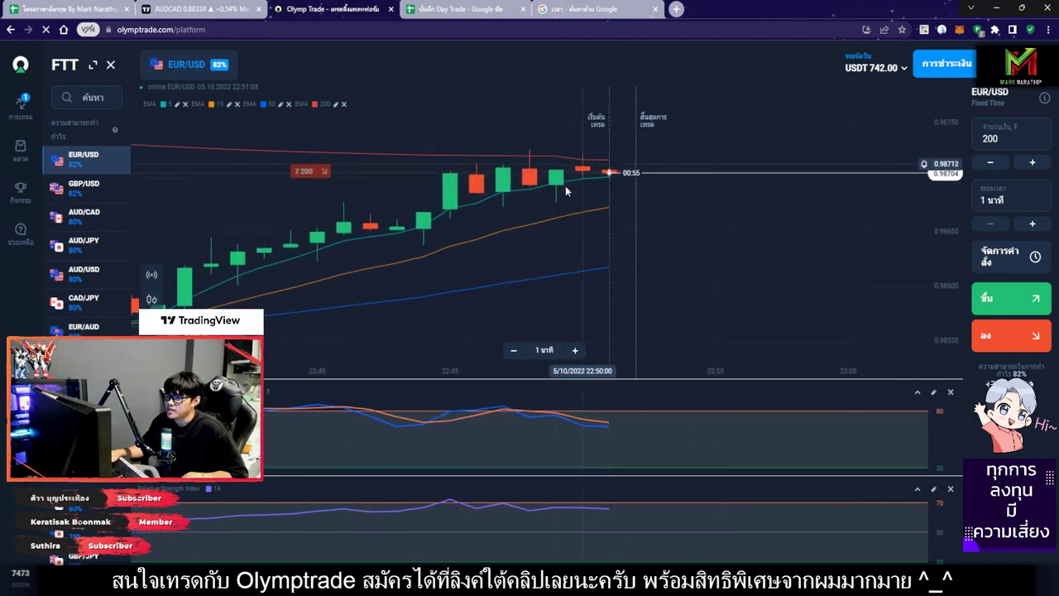
scroll(650, 199, "down", 2)
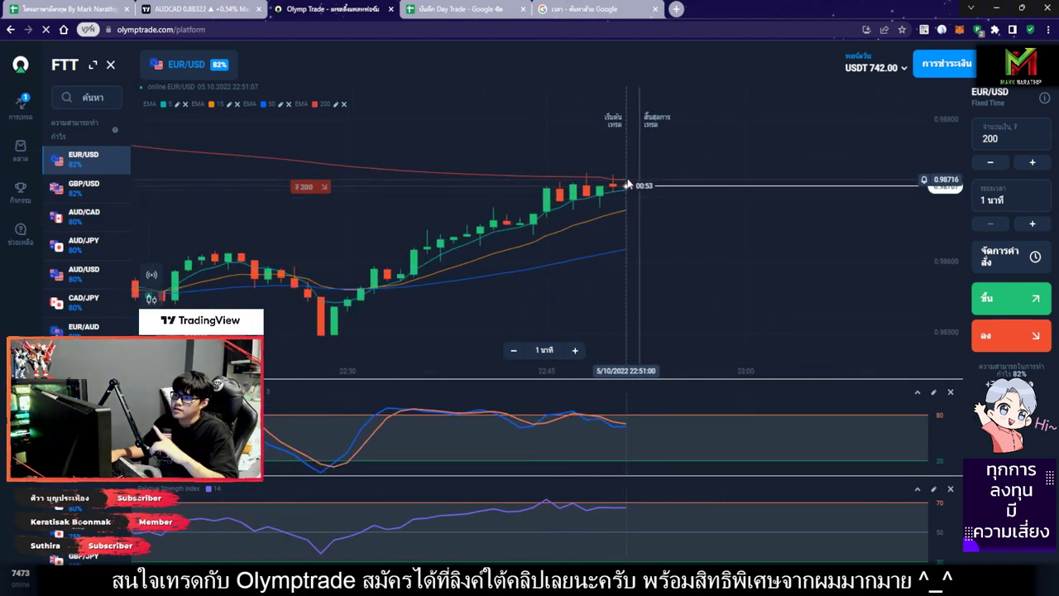
scroll(685, 183, "down", 8)
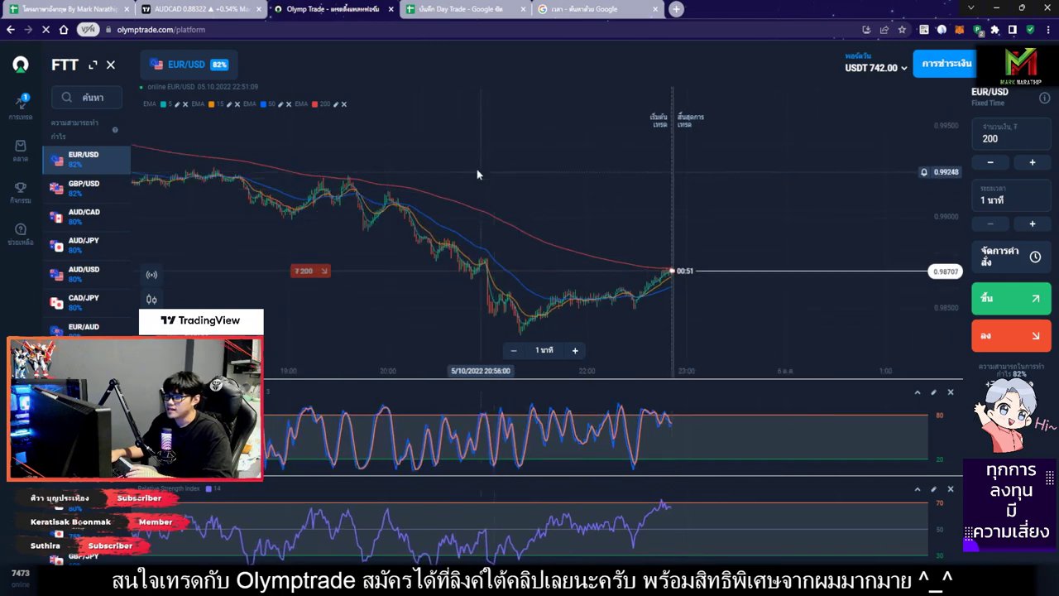
left_click(942, 29)
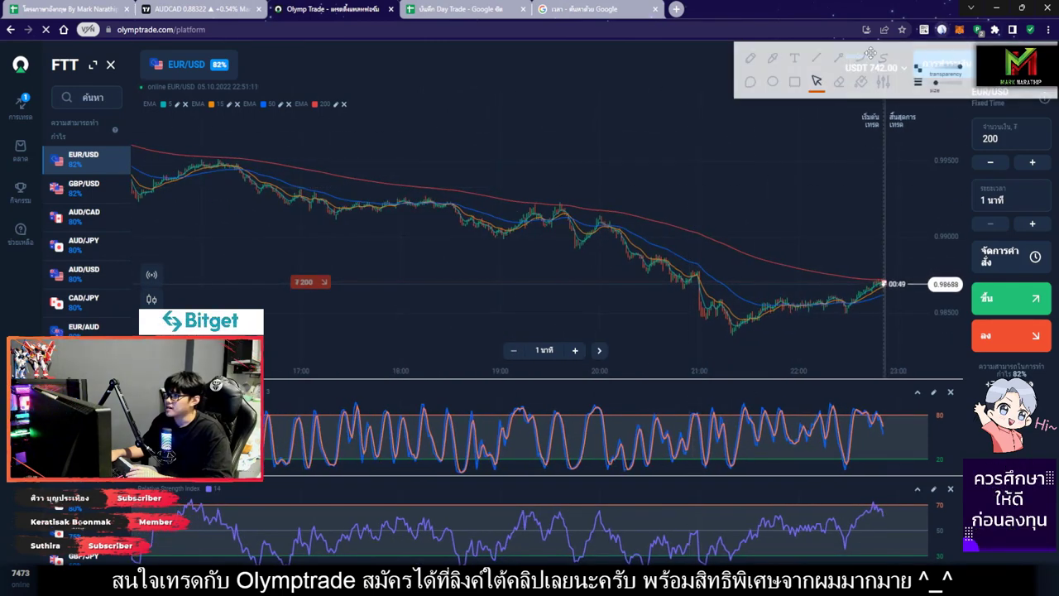
left_click(839, 58)
left_click_drag(217, 119, 885, 255)
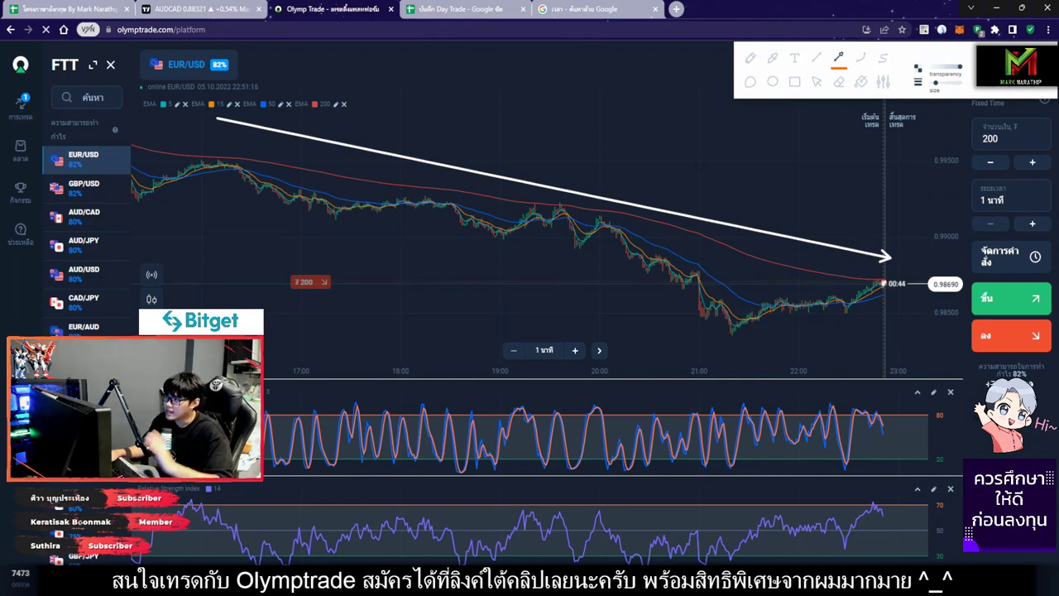
left_click(816, 81)
Draw a downward-sloping white arrow above the latest EUR/USD candles on a closer chart view
scroll(756, 201, "up", 2)
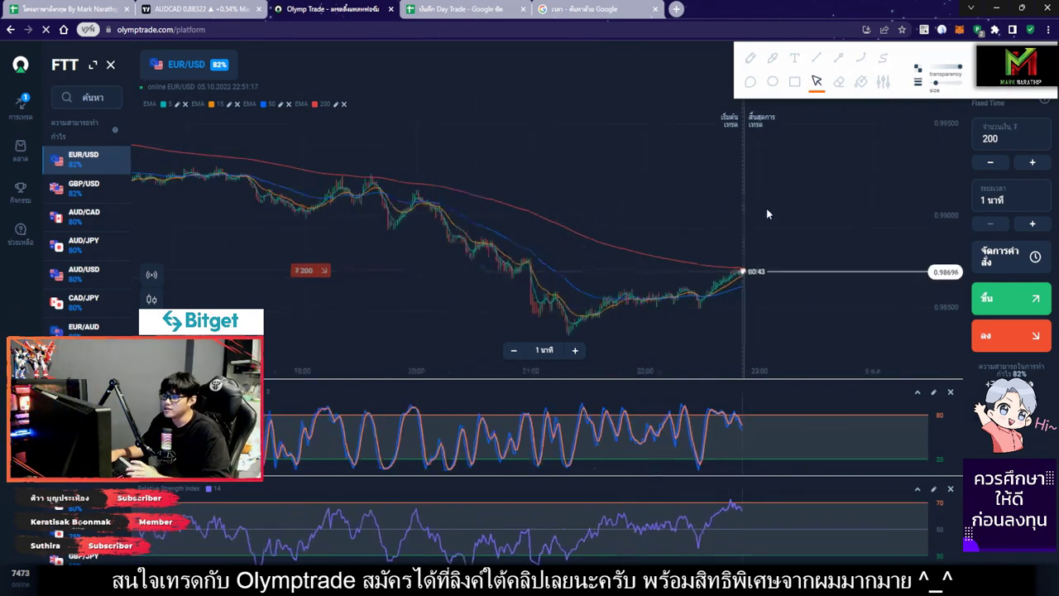
scroll(757, 219, "up", 3)
left_click(839, 58)
left_click_drag(528, 98, 819, 197)
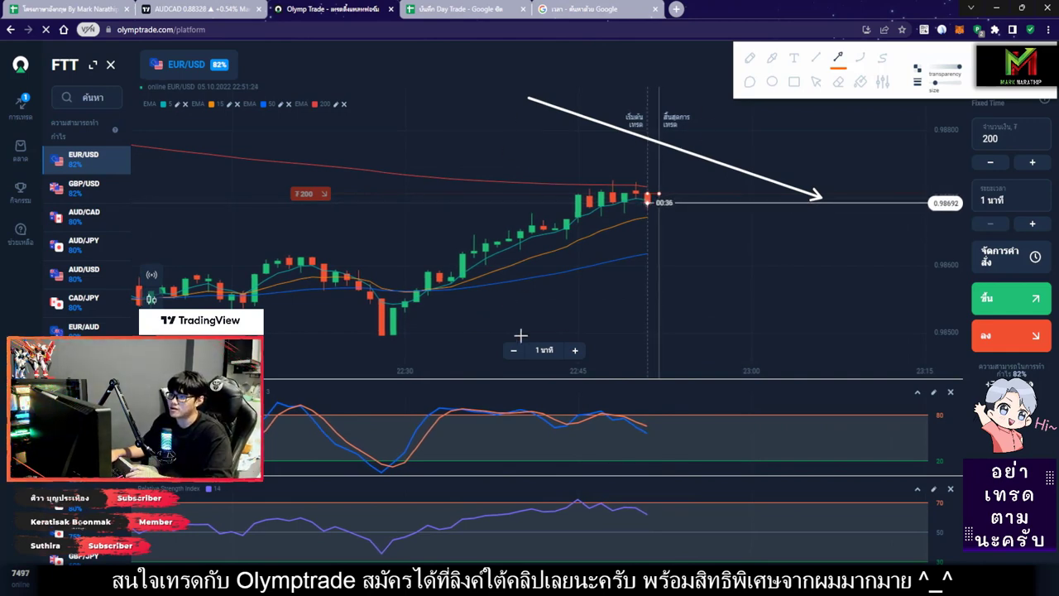
Draw white arrows along the recent EUR/USD rise, parallel to the downtrend arrow, and sloping down from the latest candles as projected falls
scroll(499, 327, "down", 2)
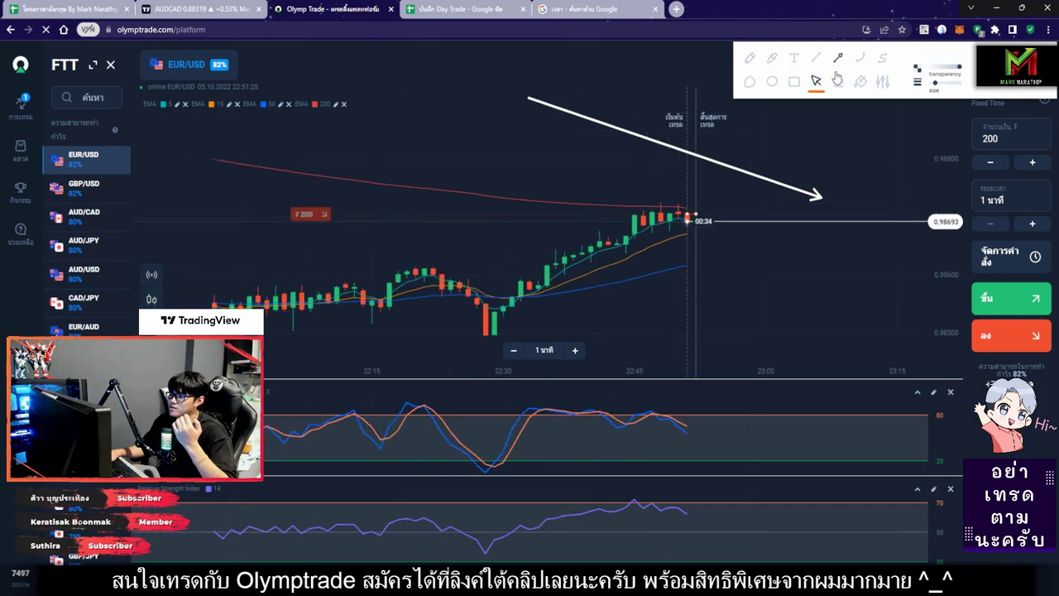
mouse_move(487, 334)
left_mouse_down()
mouse_move(666, 225)
mouse_move(664, 205)
left_mouse_up()
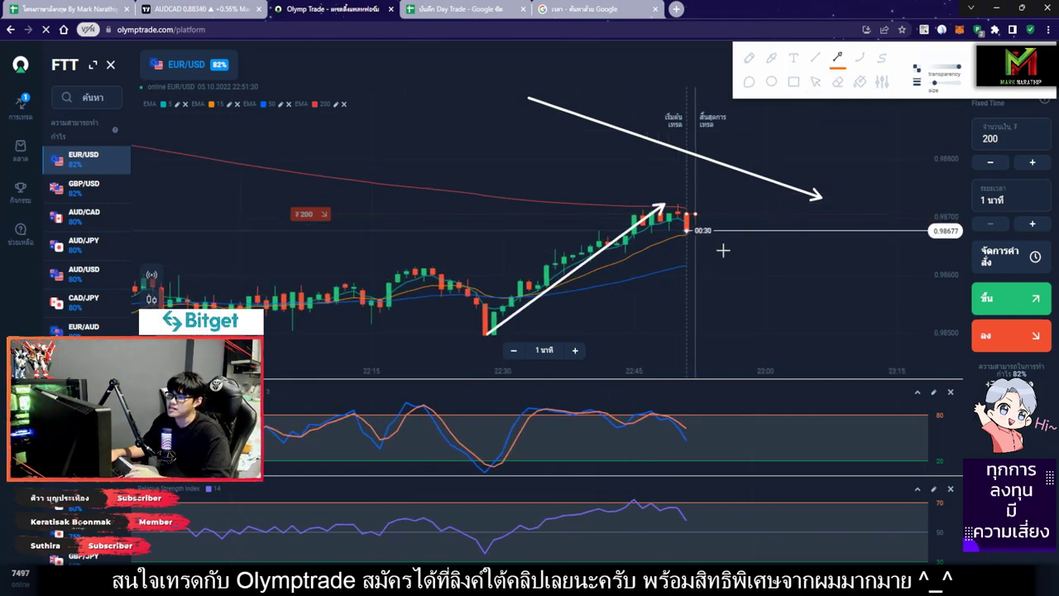
left_click_drag(704, 206, 828, 330)
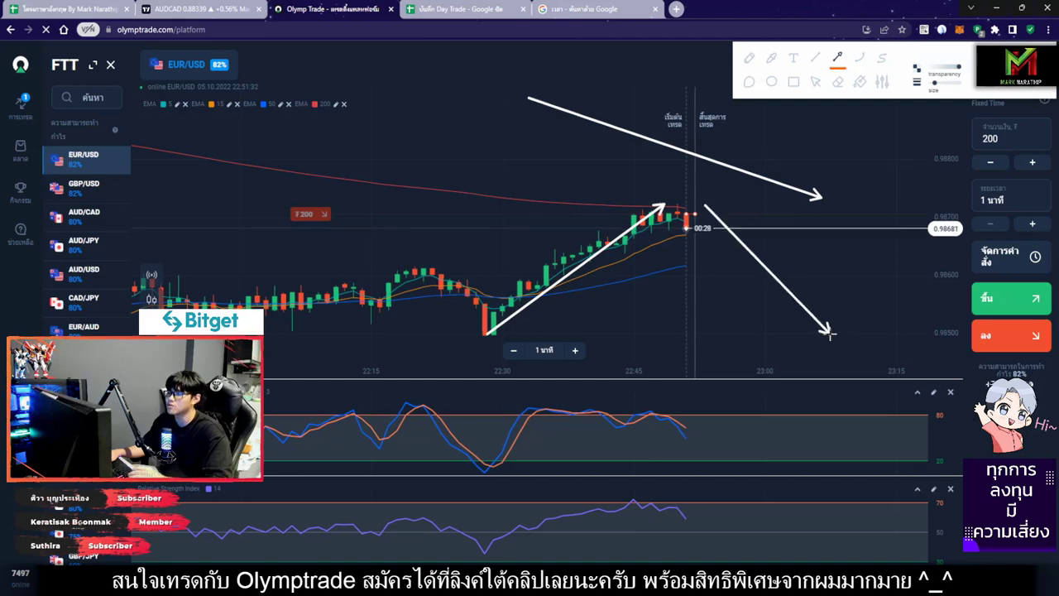
left_click_drag(535, 87, 864, 184)
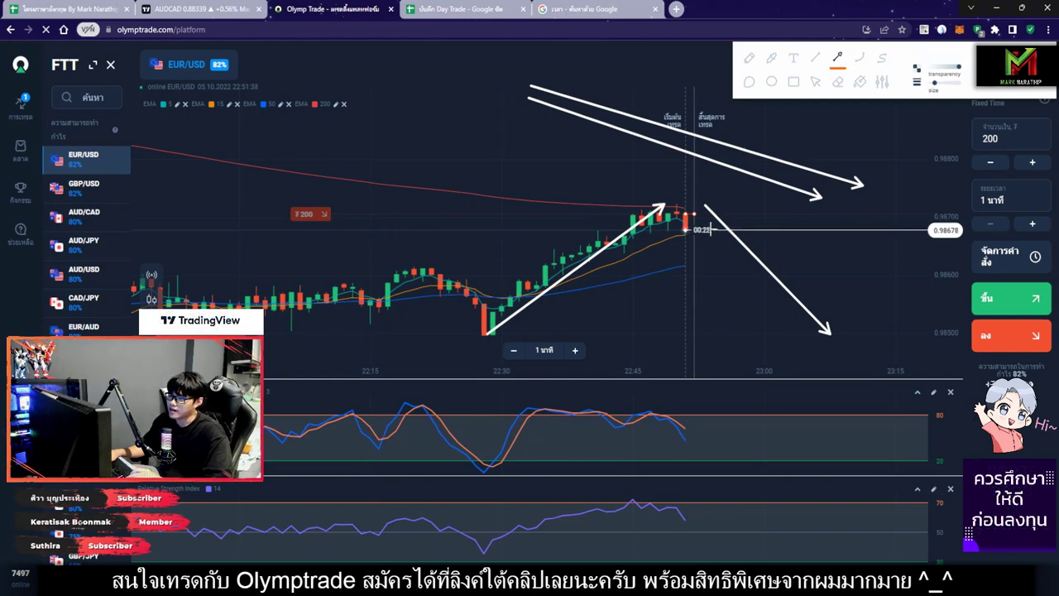
left_click_drag(709, 230, 785, 333)
Outline the latest Stochastic crossover with a white rectangle and draw short downward arrows above the rising candles, then leave the arrow tool
left_click(794, 82)
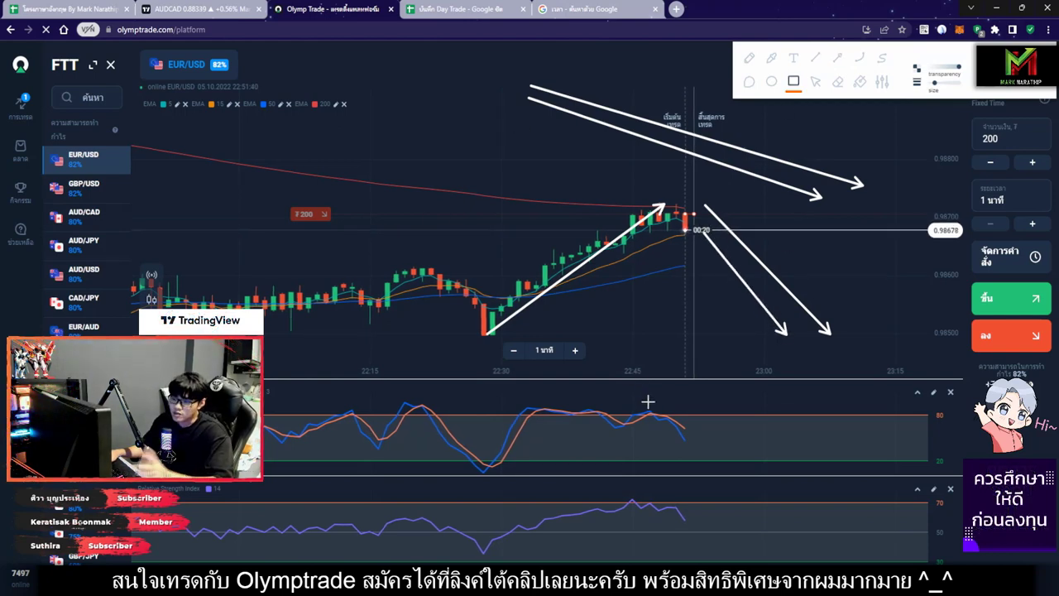
left_click_drag(643, 406, 694, 445)
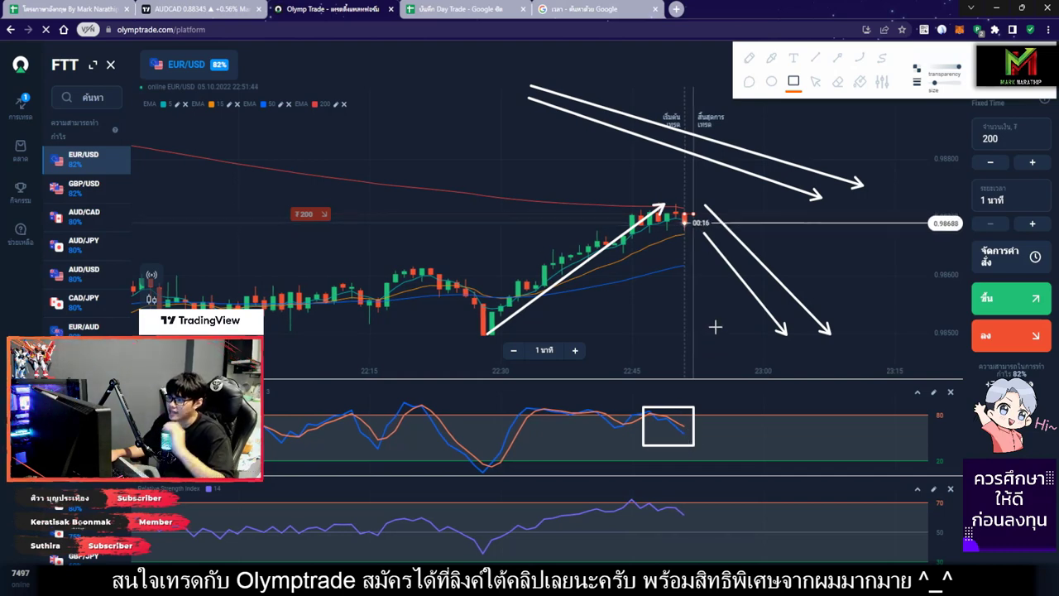
left_click(837, 58)
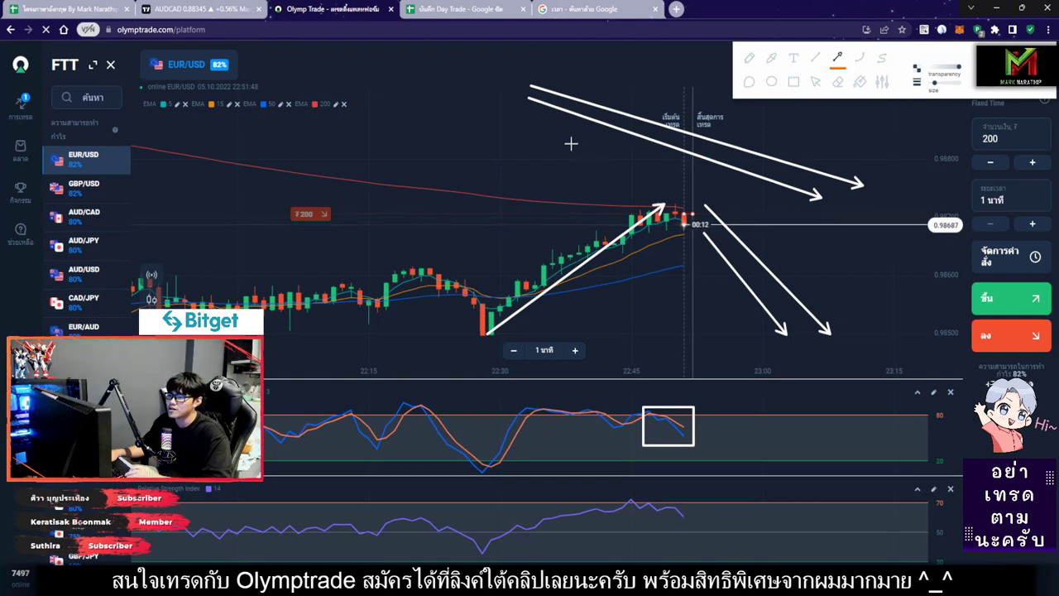
mouse_move(571, 144)
left_mouse_down()
mouse_move(628, 183)
mouse_move(622, 195)
left_mouse_up()
mouse_move(536, 175)
left_mouse_down()
mouse_move(597, 213)
mouse_move(573, 218)
left_mouse_up()
left_click_drag(500, 205, 554, 240)
left_click_drag(474, 212, 526, 248)
left_click(815, 82)
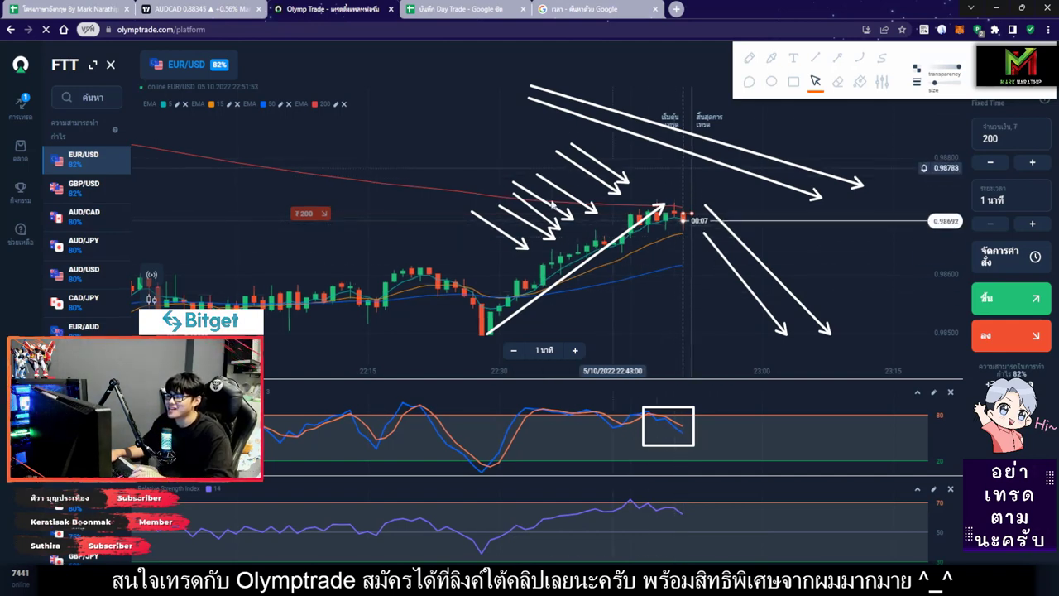
Clear the chart drawings and follow the open EUR/USD down trade until it expires
key("Escape")
scroll(695, 215, "up", 3)
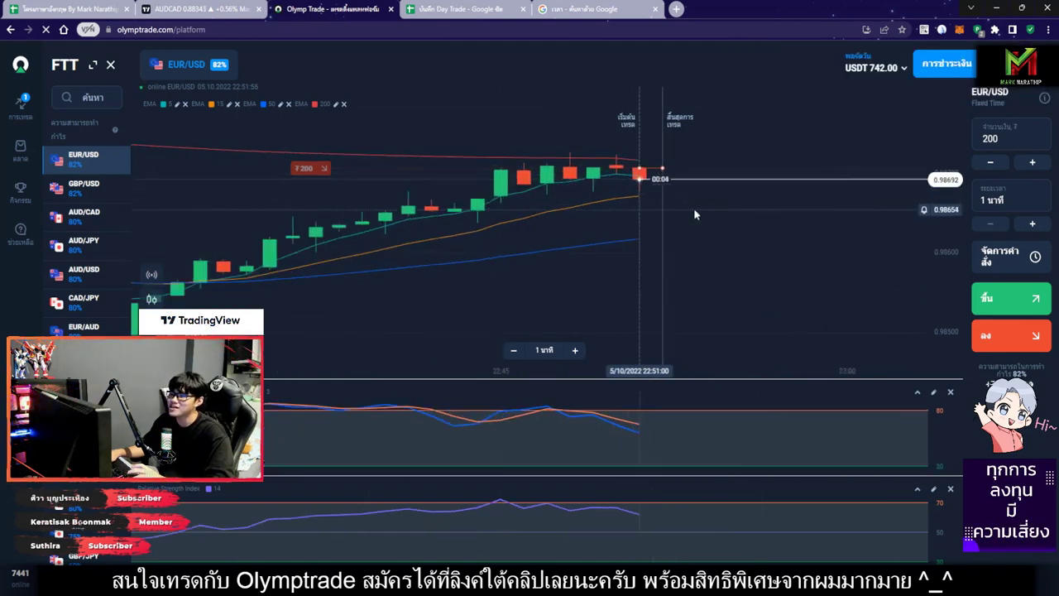
scroll(667, 210, "up", 2)
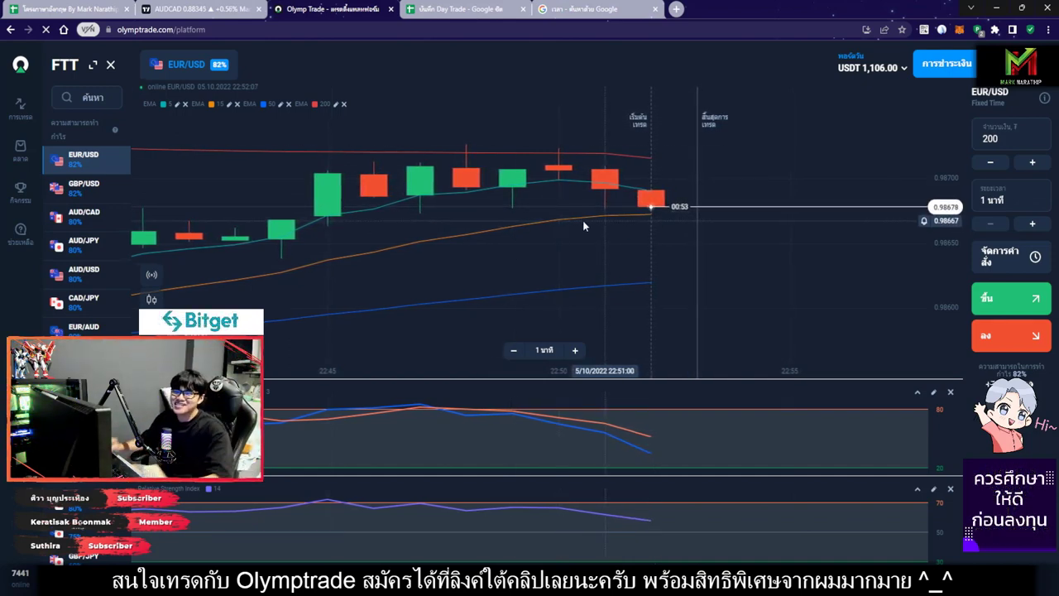
Switch to the trade log in Google Sheets and set trade 8's return to 82%
left_click(451, 9)
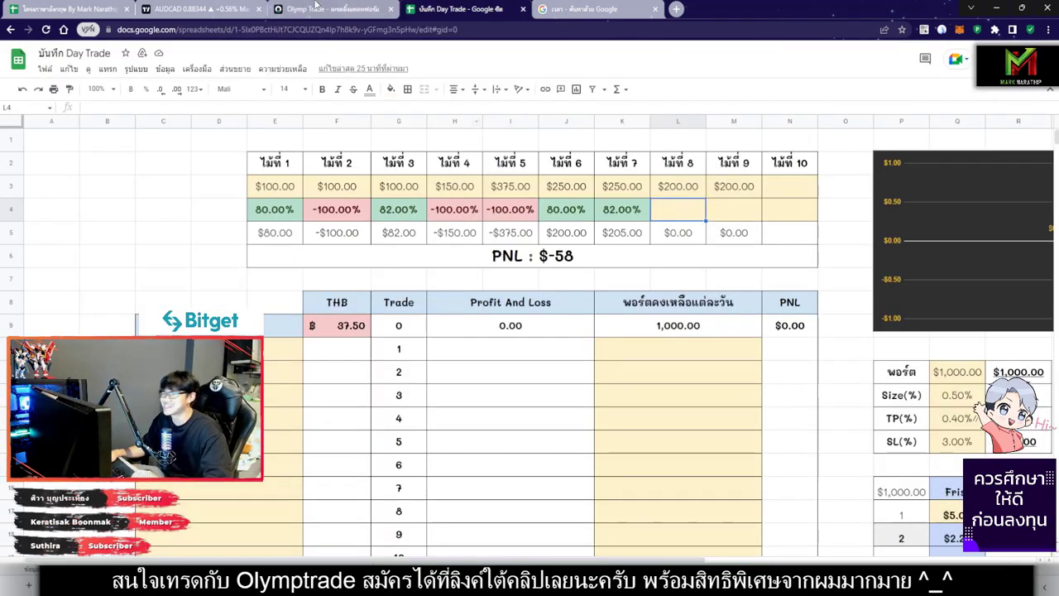
left_click(316, 9)
left_click(451, 9)
type("82")
key("Return")
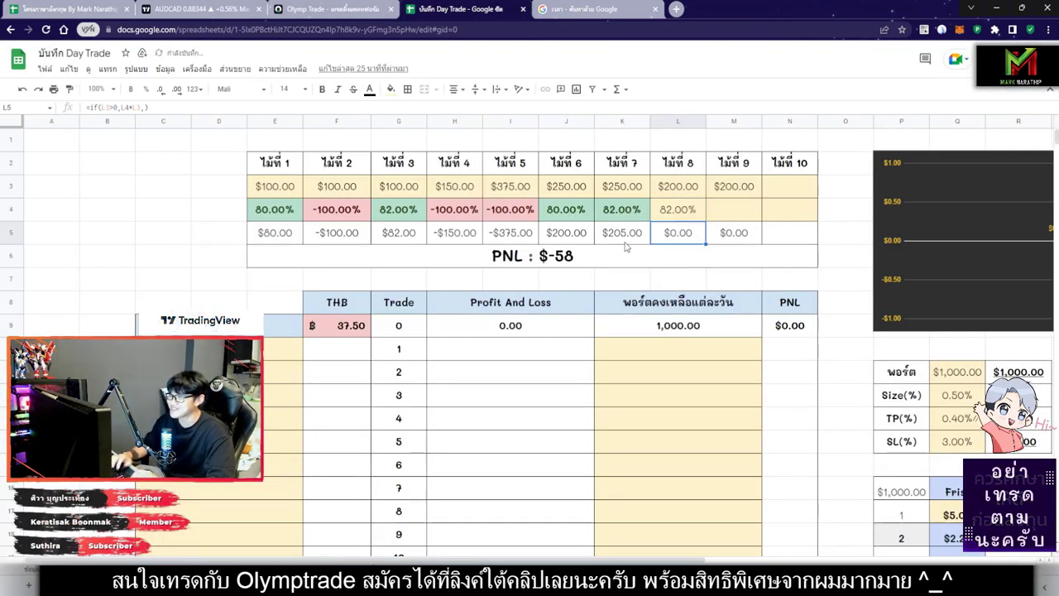
left_click(718, 238)
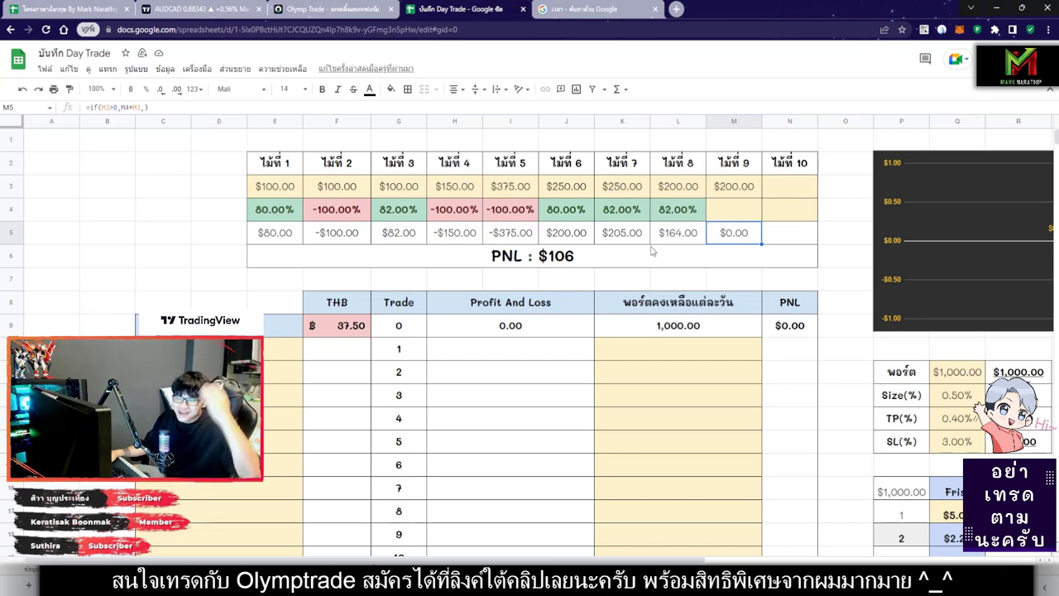
Review the returns of trades 6, 7 and 8 and trade 8's profit in the log
left_click(583, 220)
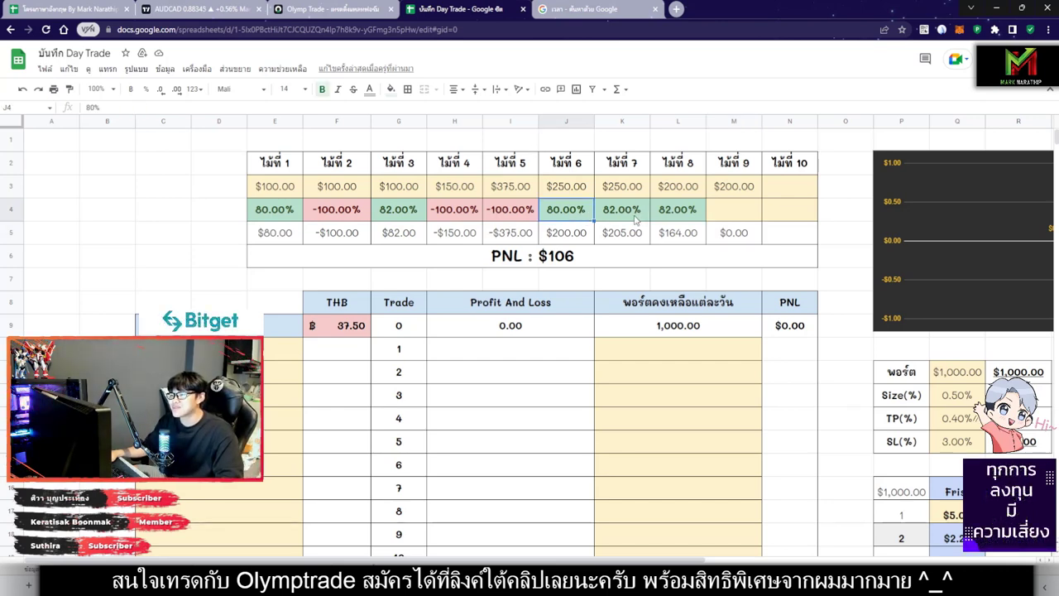
left_click(638, 220)
left_click(694, 213)
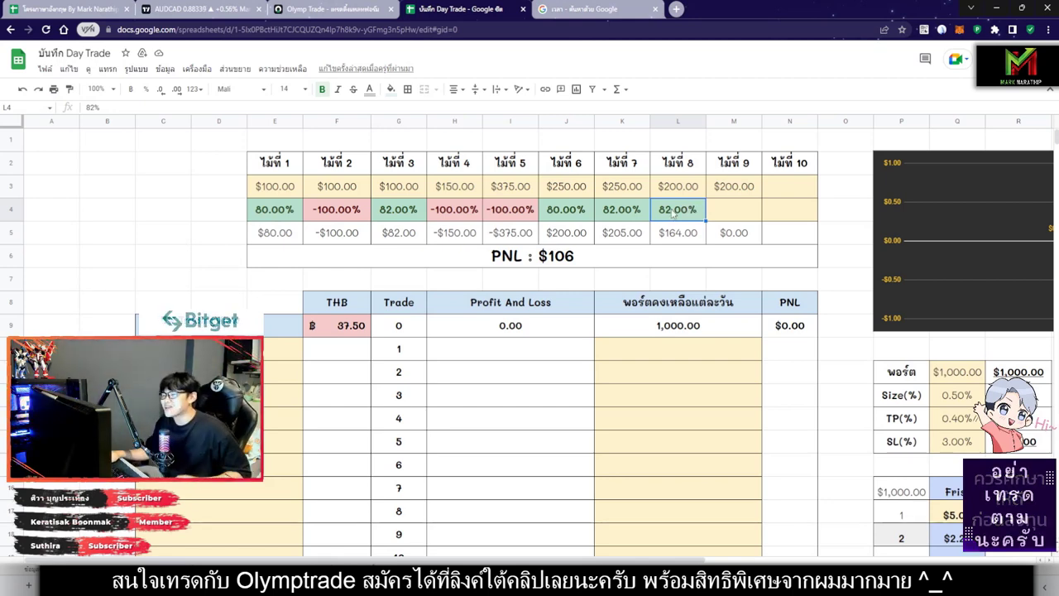
key("Down")
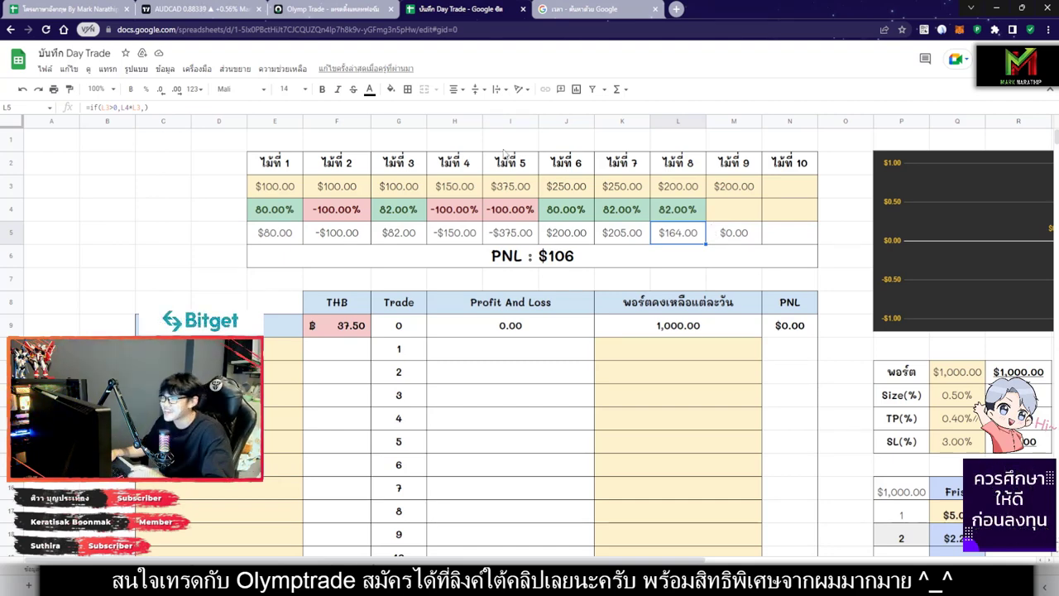
Switch to Olymp Trade and examine how EUR/USD moved after the closed trade
key("ctrl+shift+Tab")
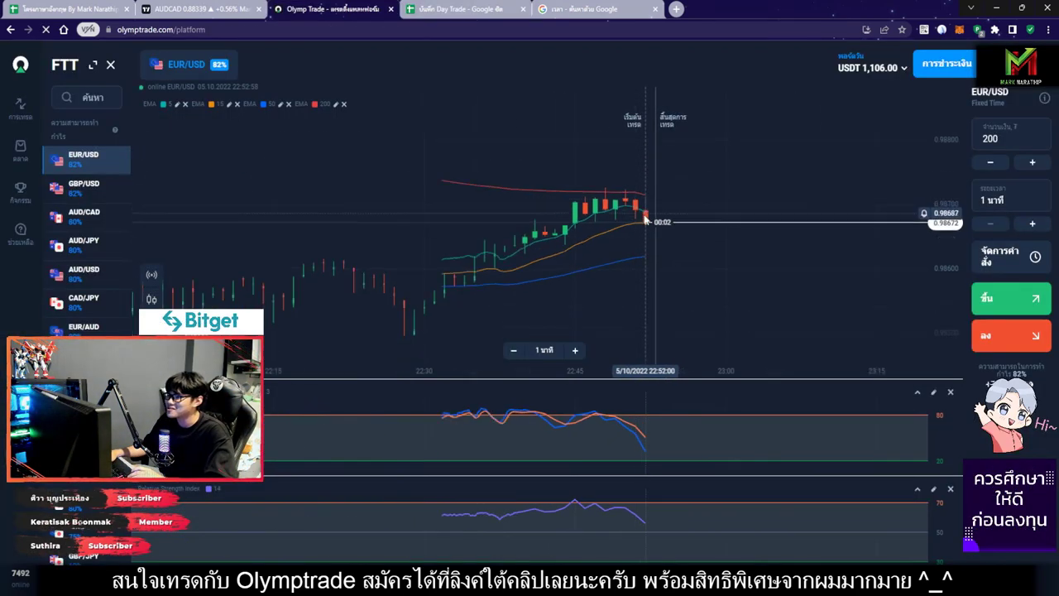
scroll(646, 218, "down", 5)
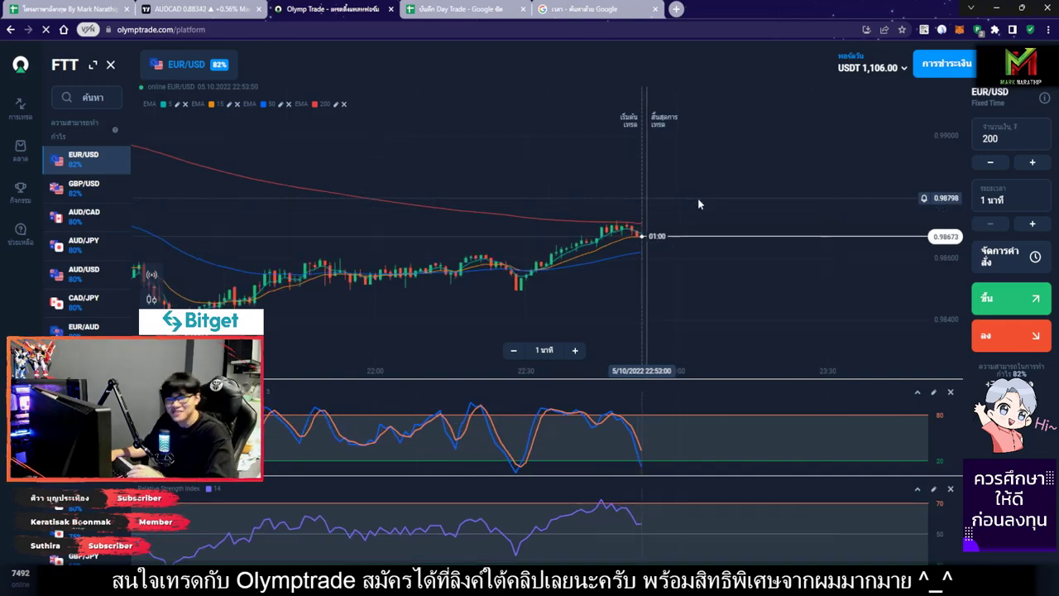
scroll(698, 204, "up", 4)
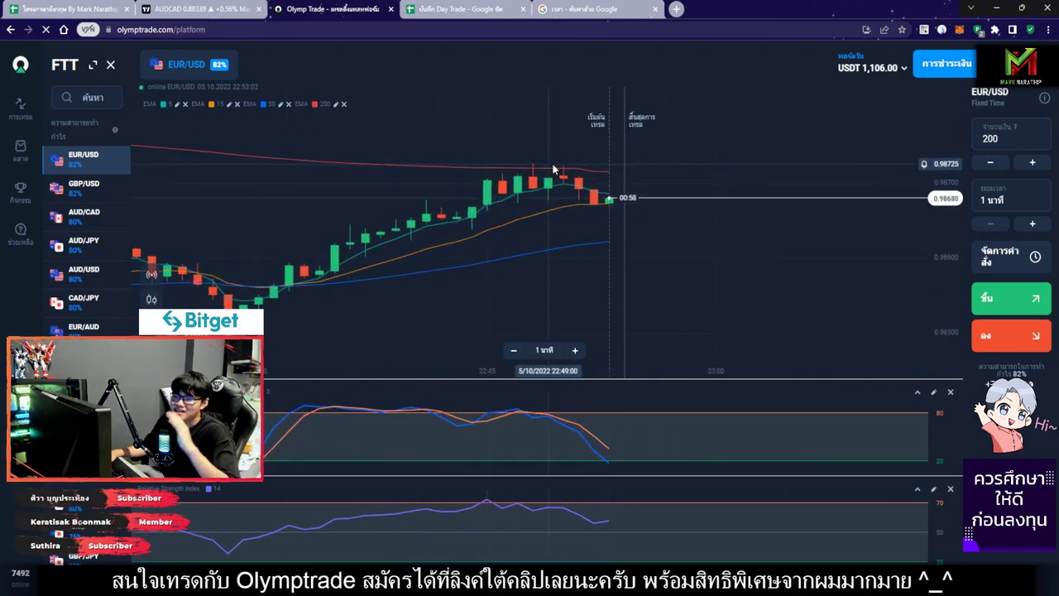
Switch to the trade log and test an 80% return for trade 9 against the total PNL
left_click(464, 9)
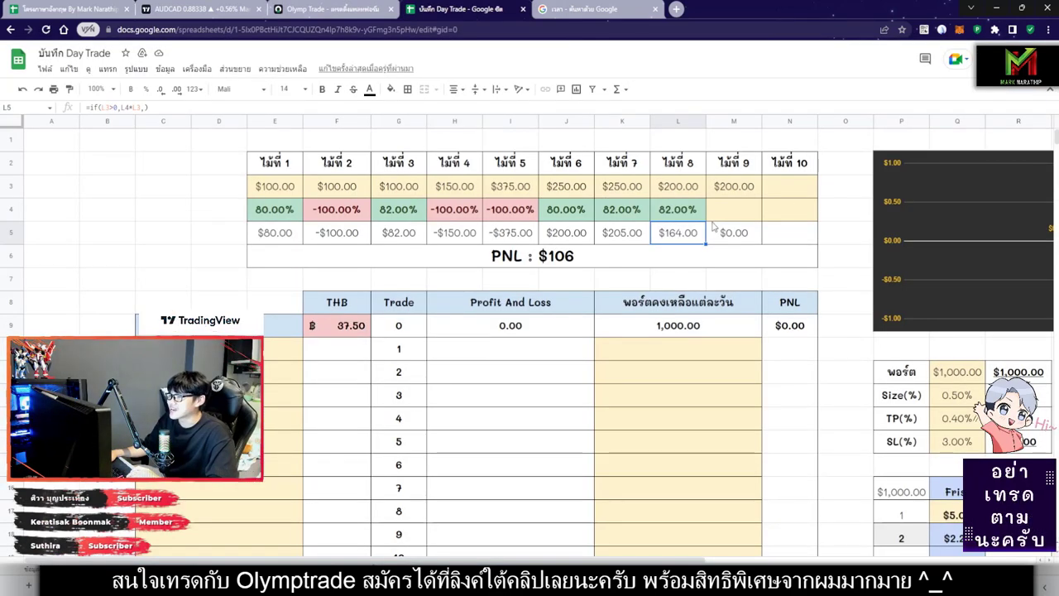
left_click(719, 219)
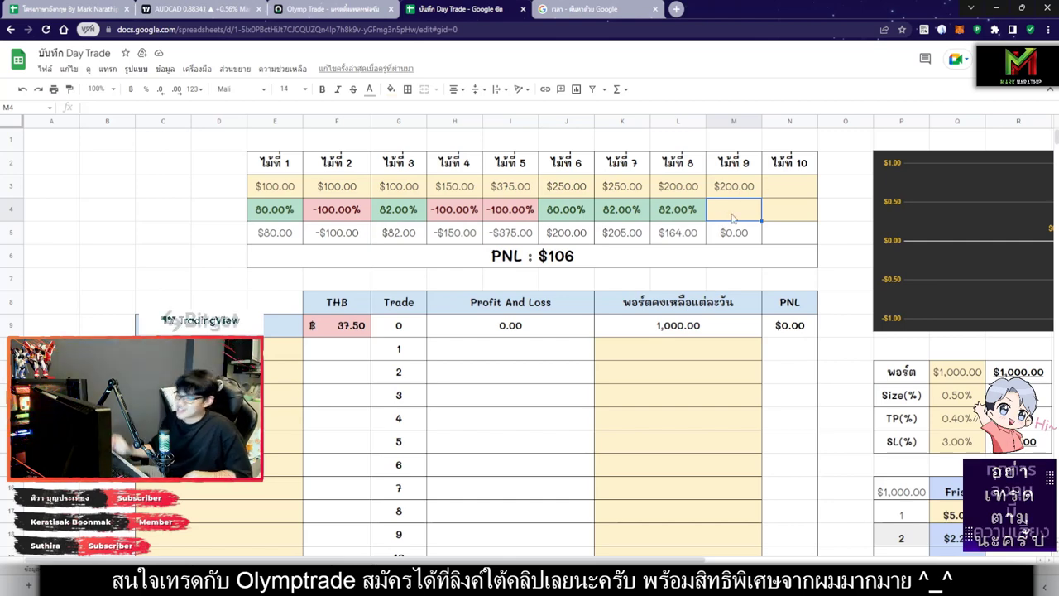
type("80")
key("Return")
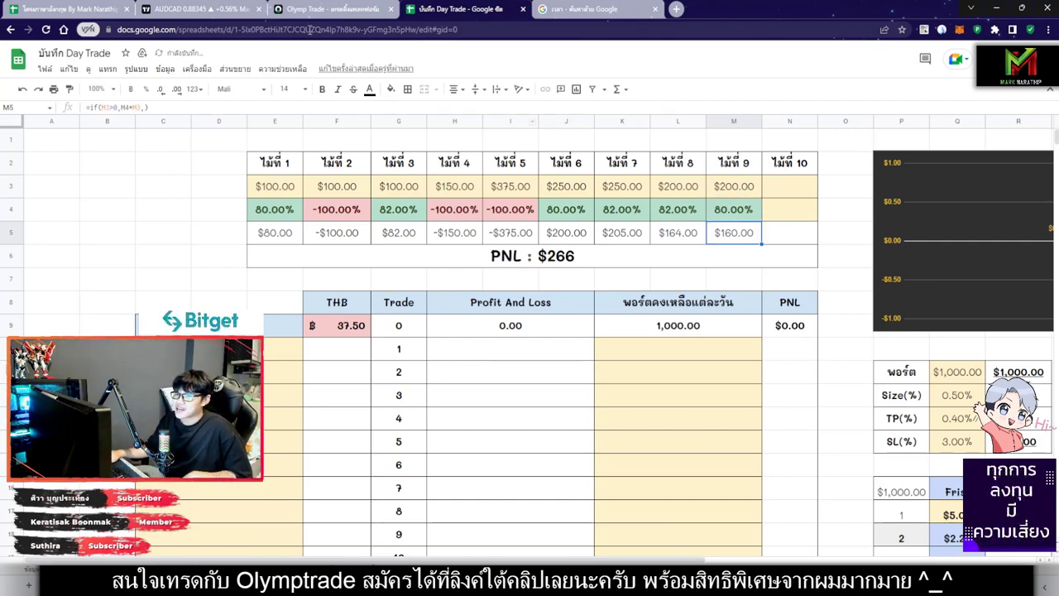
left_click(331, 8)
left_click(463, 8)
left_click(583, 262)
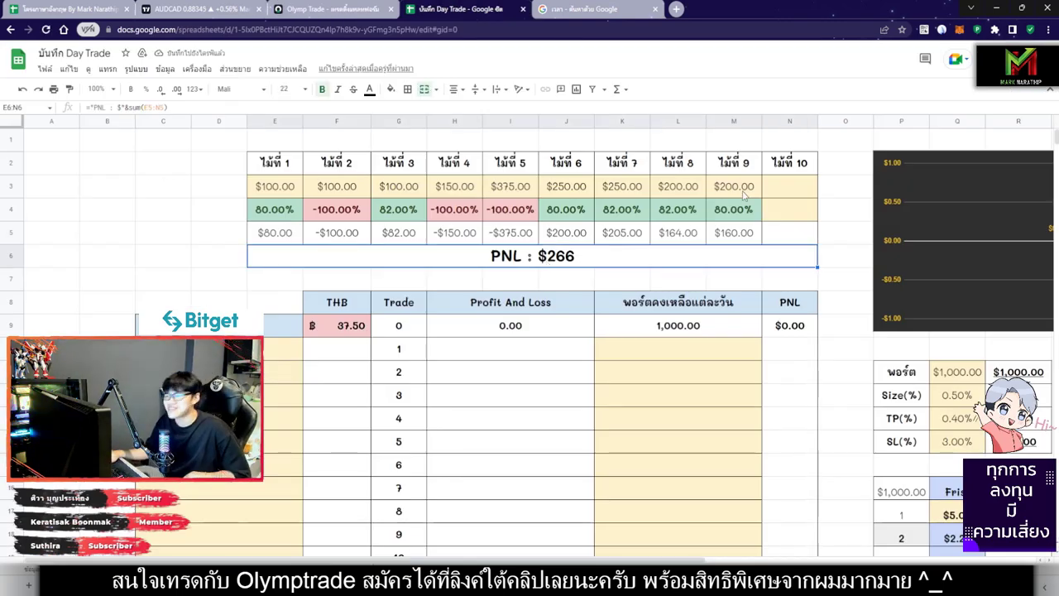
Test a -100% return for trade 9 against the total PNL and clear the return again
left_click(739, 213)
type("-100")
key("Return")
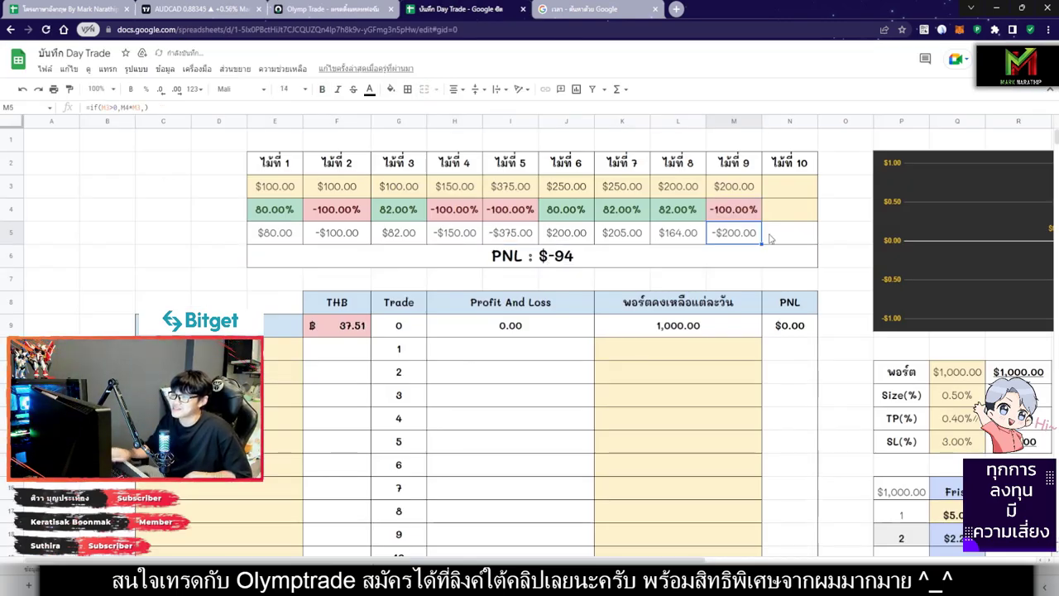
left_click(588, 263)
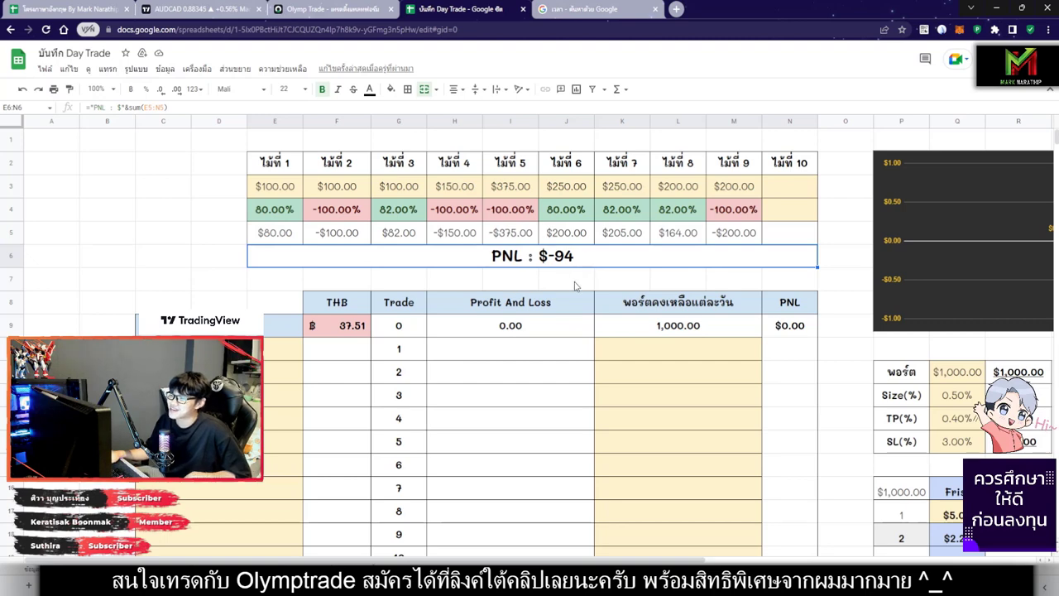
left_click(737, 217)
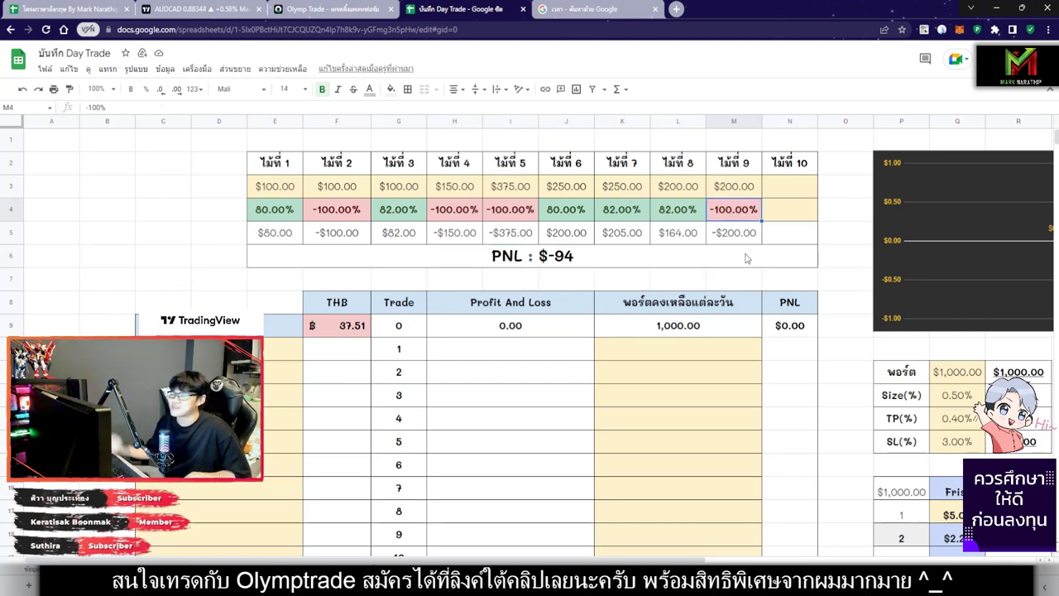
key("Delete")
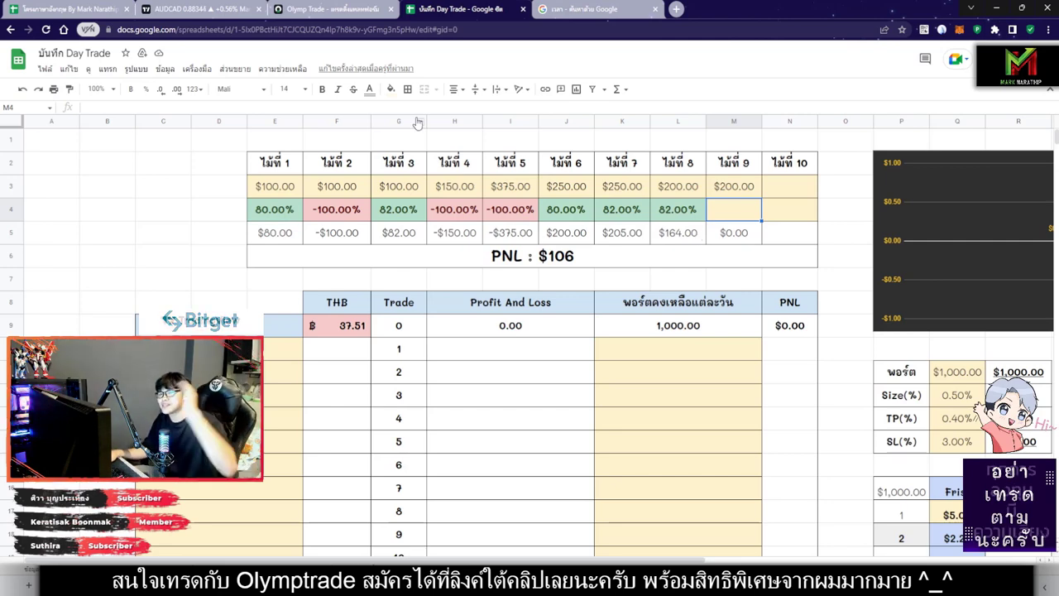
Switch to Olymp Trade and open a 1-minute down trade on GBP/AUD with a stake of 200
left_click(324, 9)
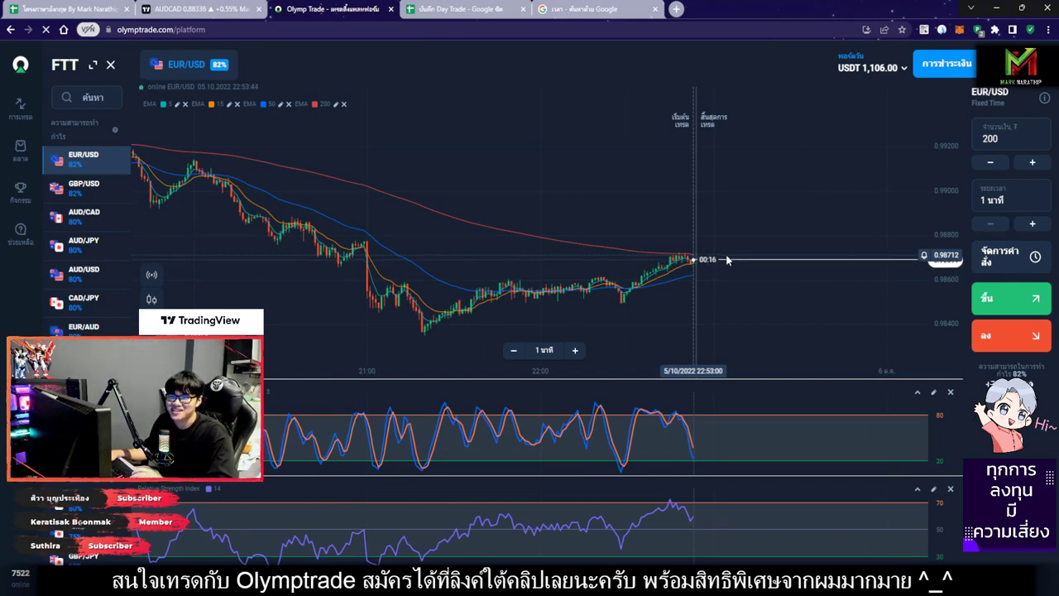
scroll(728, 263, "down", 3)
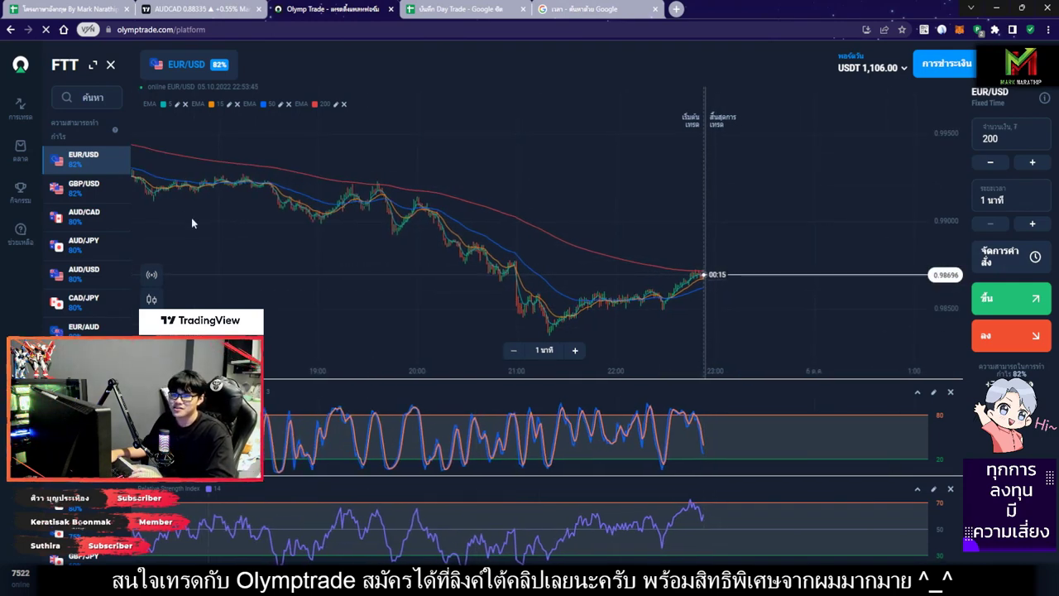
left_click(83, 187)
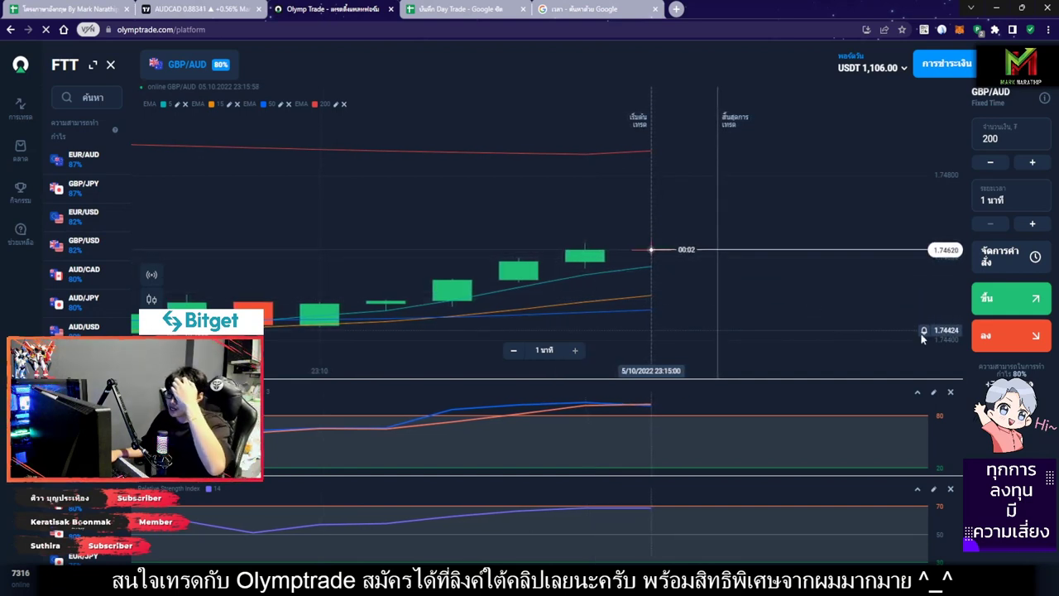
left_click(993, 334)
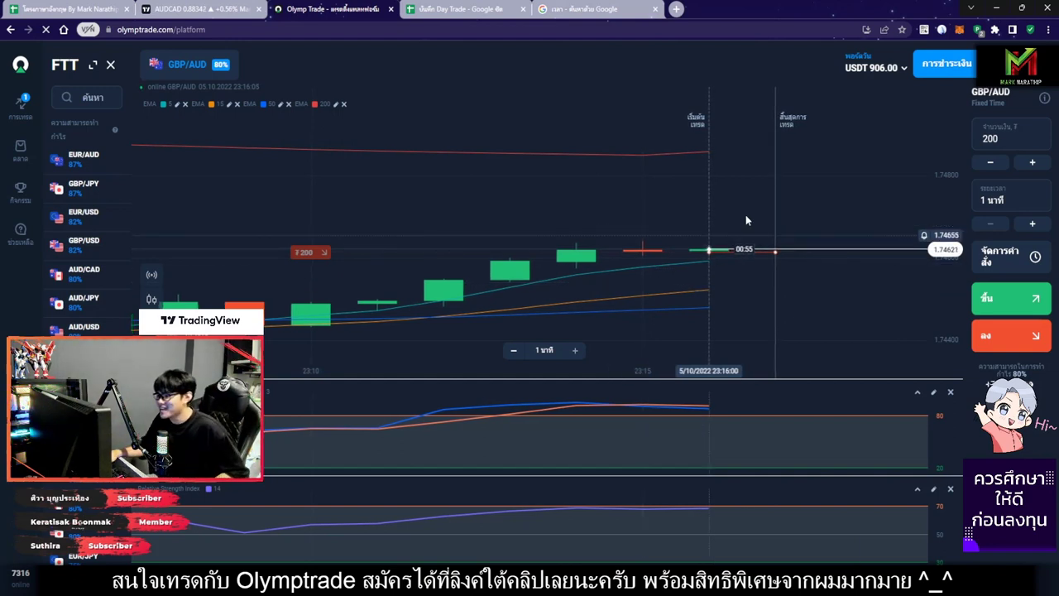
Examine the wider GBP/AUD trend and draw a long descending arrow over its decline, clearing the arrow again
scroll(651, 232, "down", 2)
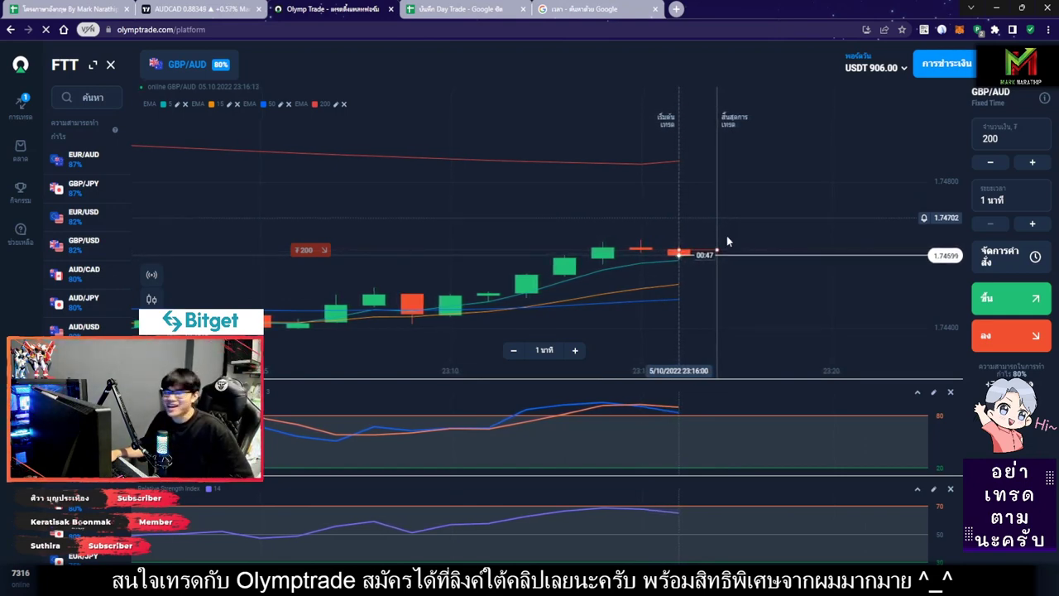
scroll(737, 223, "down", 4)
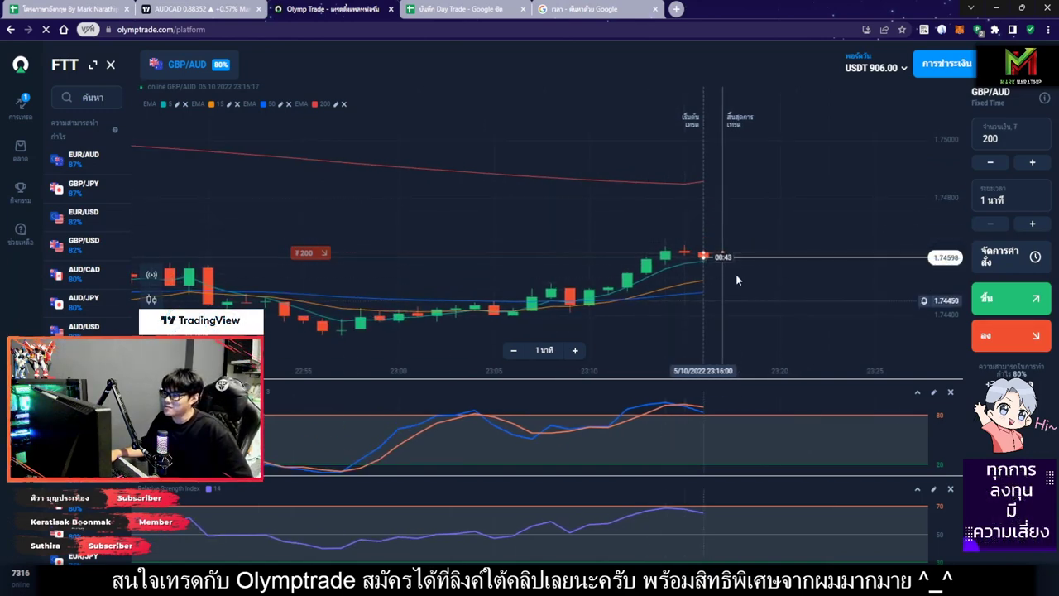
scroll(728, 245, "down", 10)
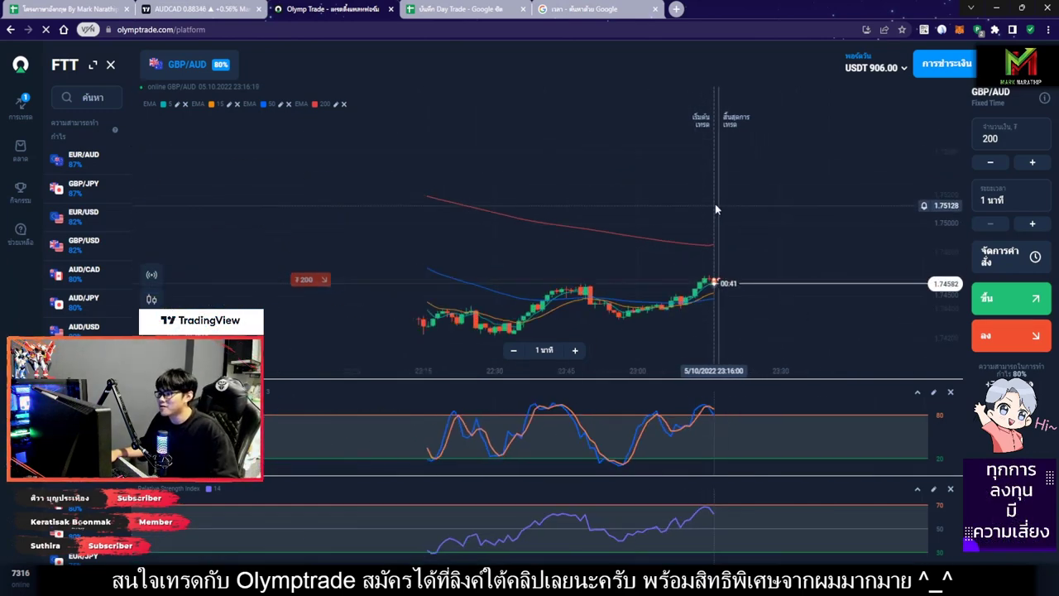
scroll(575, 153, "down", 2)
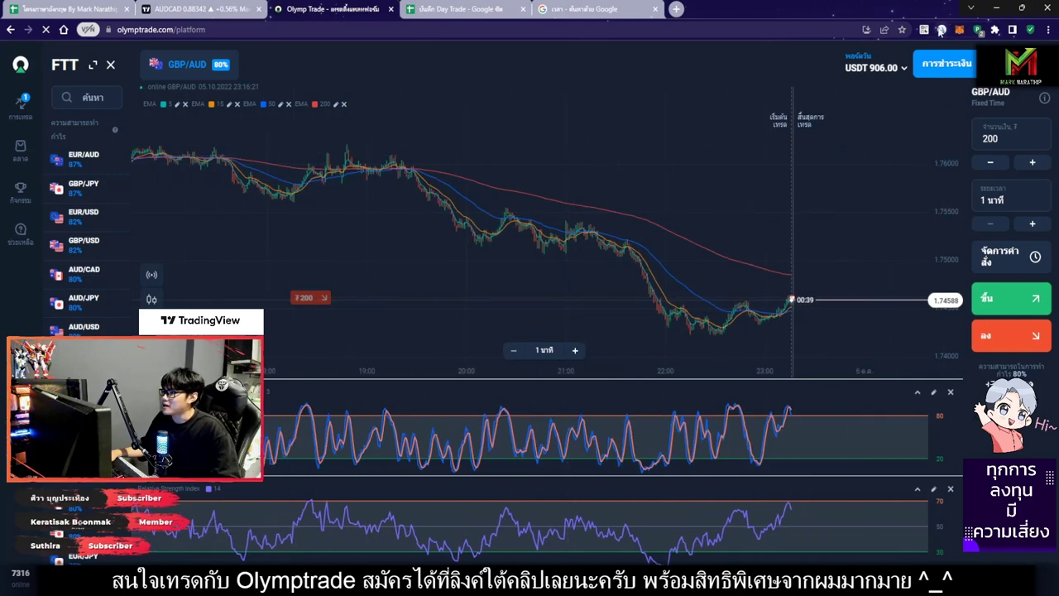
left_click(840, 57)
left_click_drag(228, 118, 844, 270)
key("Escape")
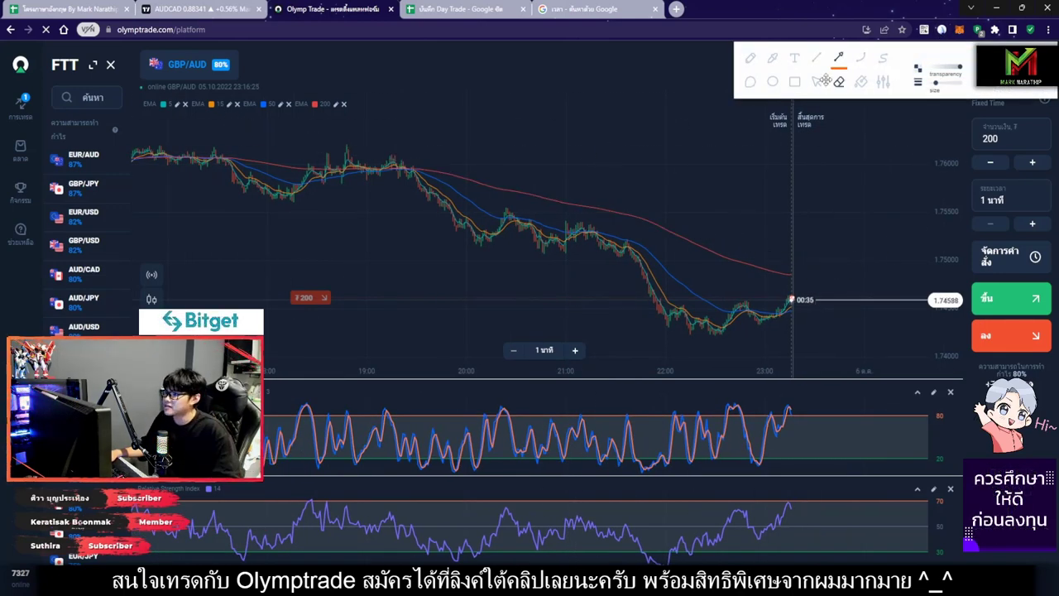
Draw arrows on the GBP/AUD chart for the downtrend, the upward pullback from the last low and the expected fall from the current price
scroll(835, 235, "up", 8)
left_click(839, 64)
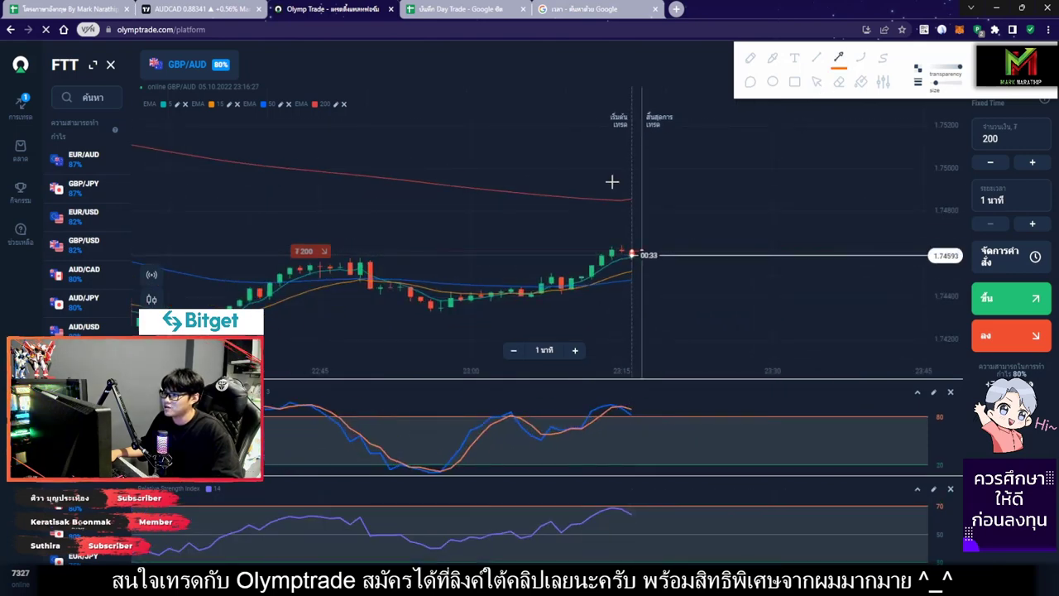
left_click_drag(530, 155, 727, 267)
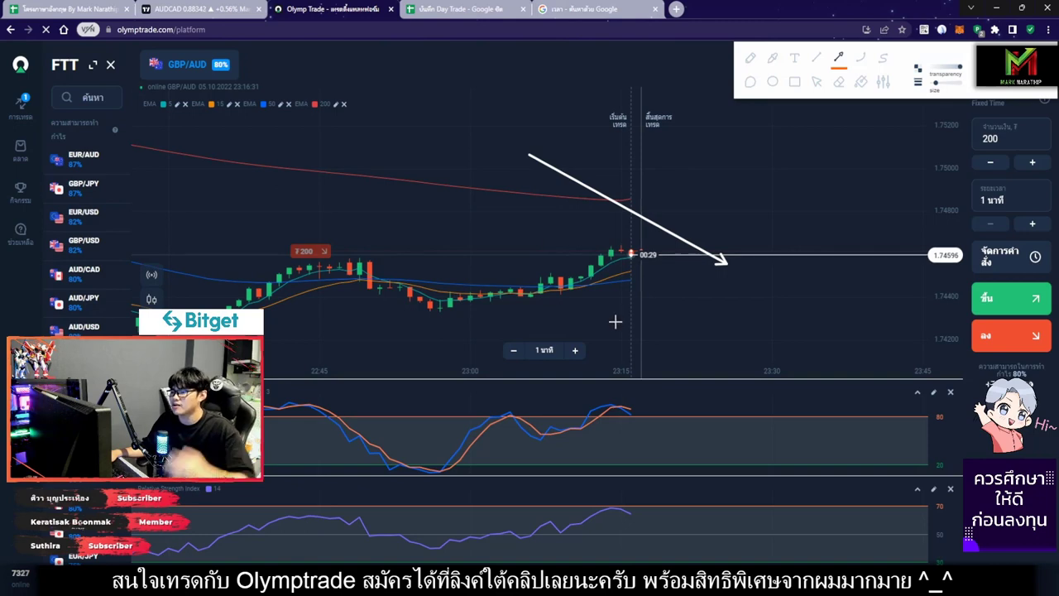
left_click_drag(444, 308, 608, 255)
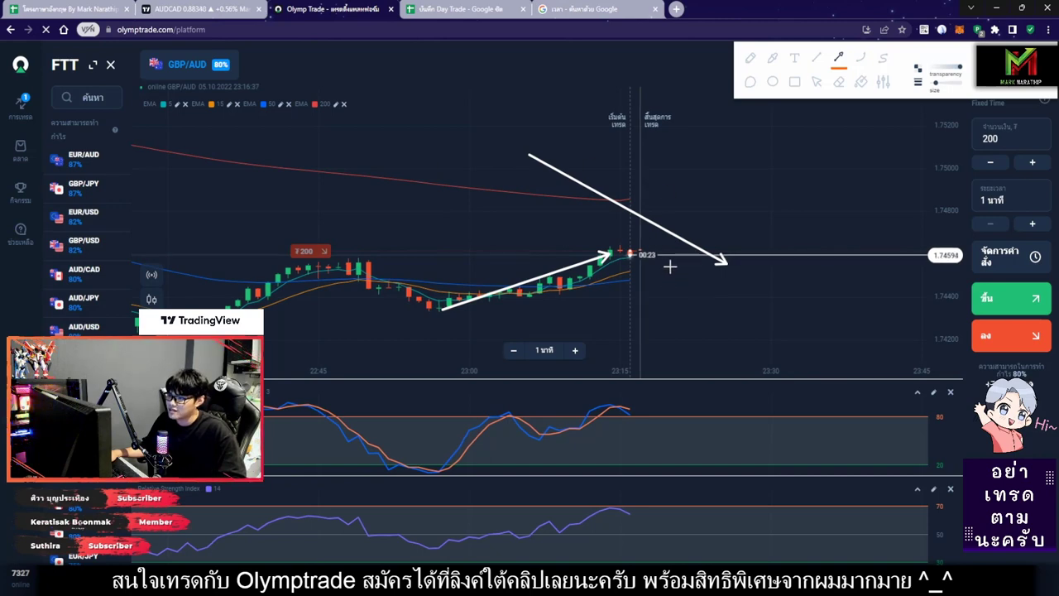
left_click_drag(661, 263, 780, 341)
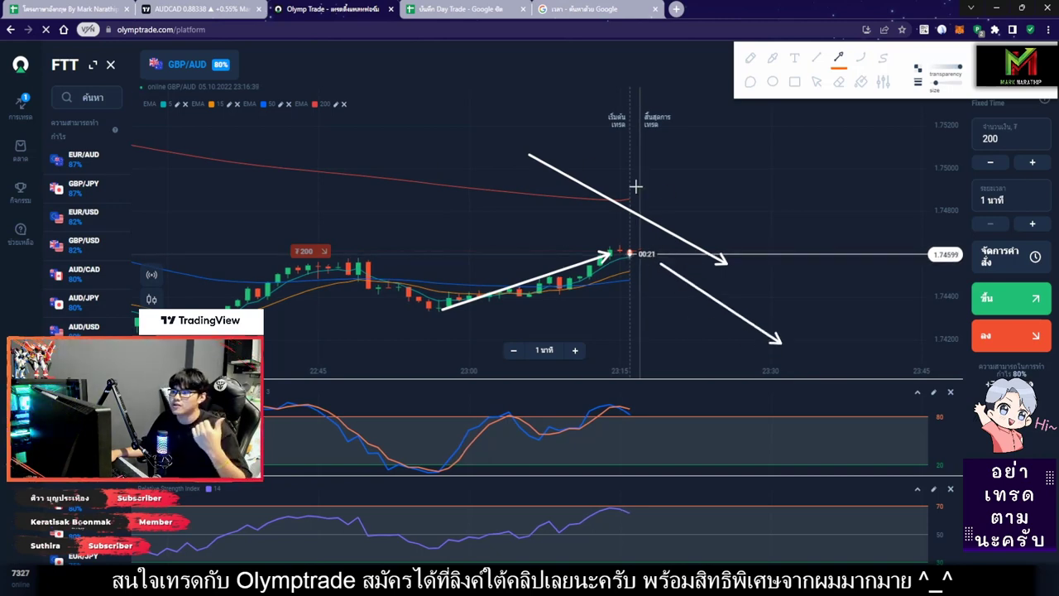
mouse_move(538, 130)
left_mouse_down()
mouse_move(844, 255)
mouse_move(827, 284)
left_mouse_up()
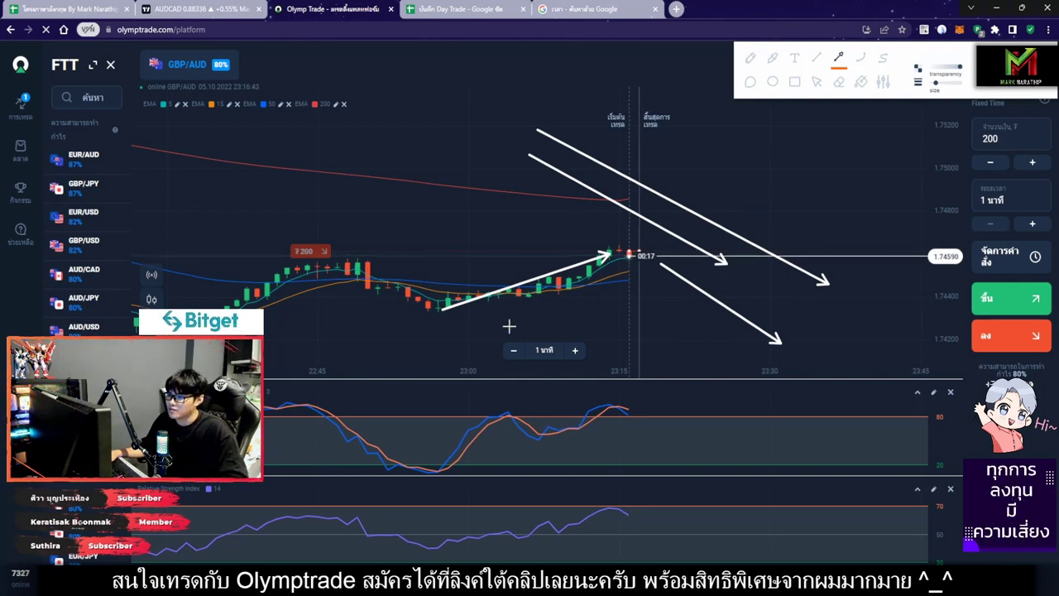
mouse_move(647, 265)
left_mouse_down()
mouse_move(747, 339)
mouse_move(776, 346)
left_mouse_up()
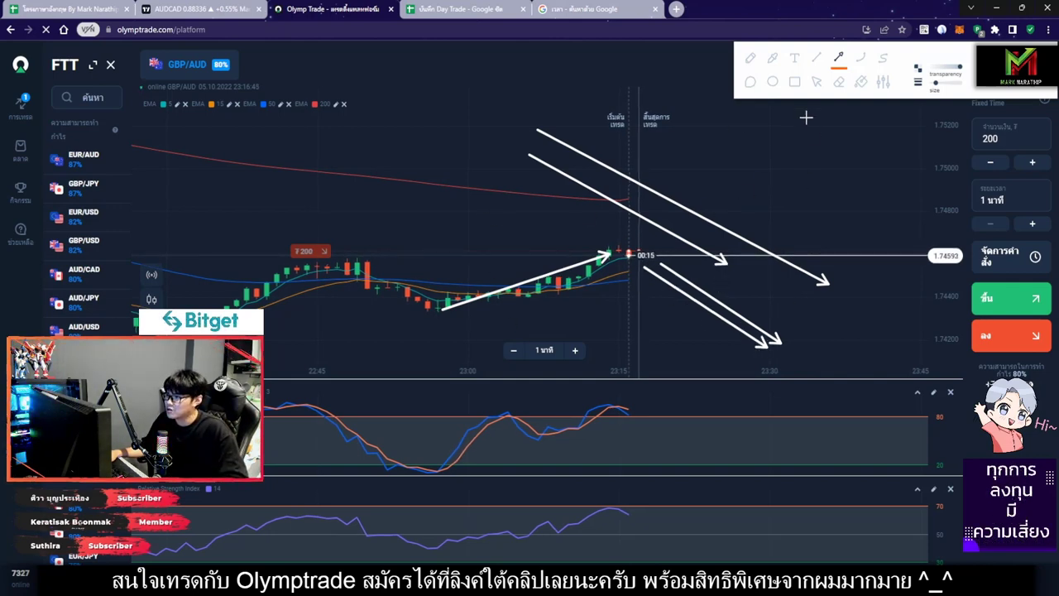
Box the latest oscillator crossover near the 80 level and draw several short descending arrows above the recent rise
left_click(795, 81)
left_click_drag(593, 386, 639, 431)
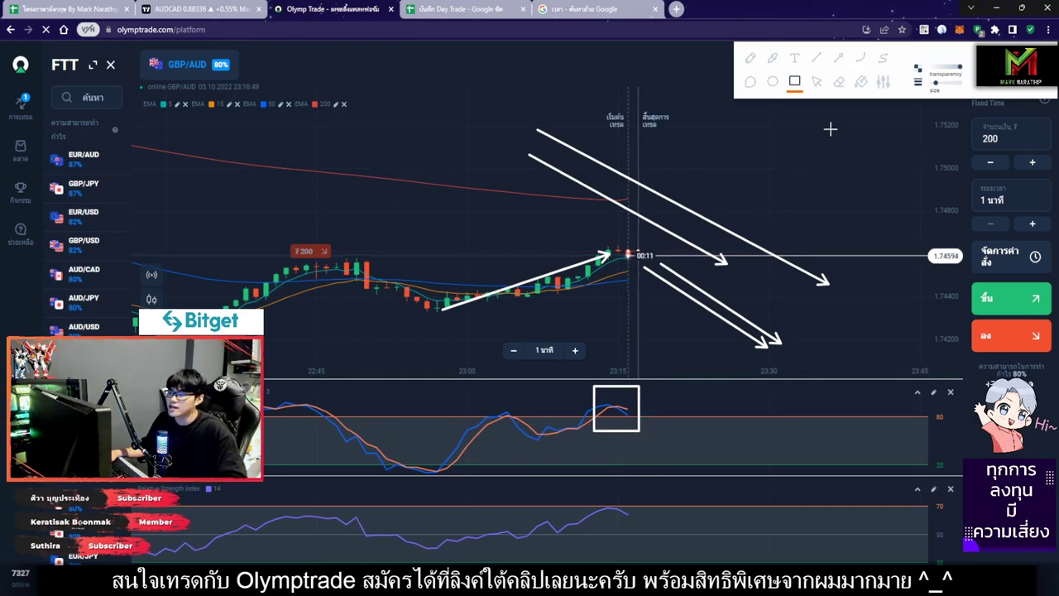
left_click(838, 57)
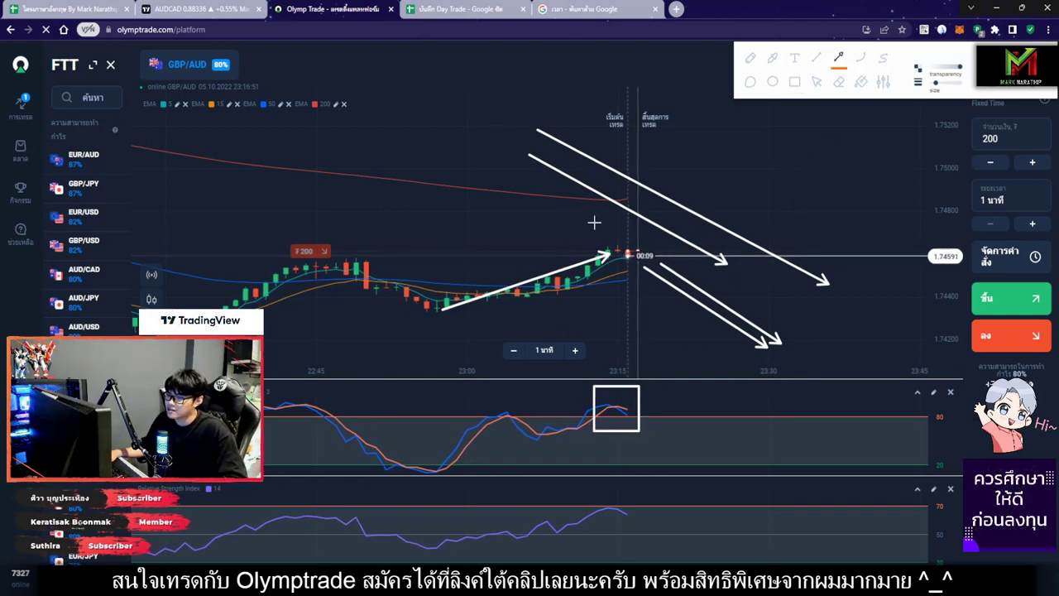
left_click_drag(537, 184, 591, 222)
left_click_drag(510, 193, 567, 230)
left_click_drag(501, 213, 540, 245)
mouse_move(491, 222)
left_mouse_down()
mouse_move(536, 258)
mouse_move(511, 260)
left_mouse_up()
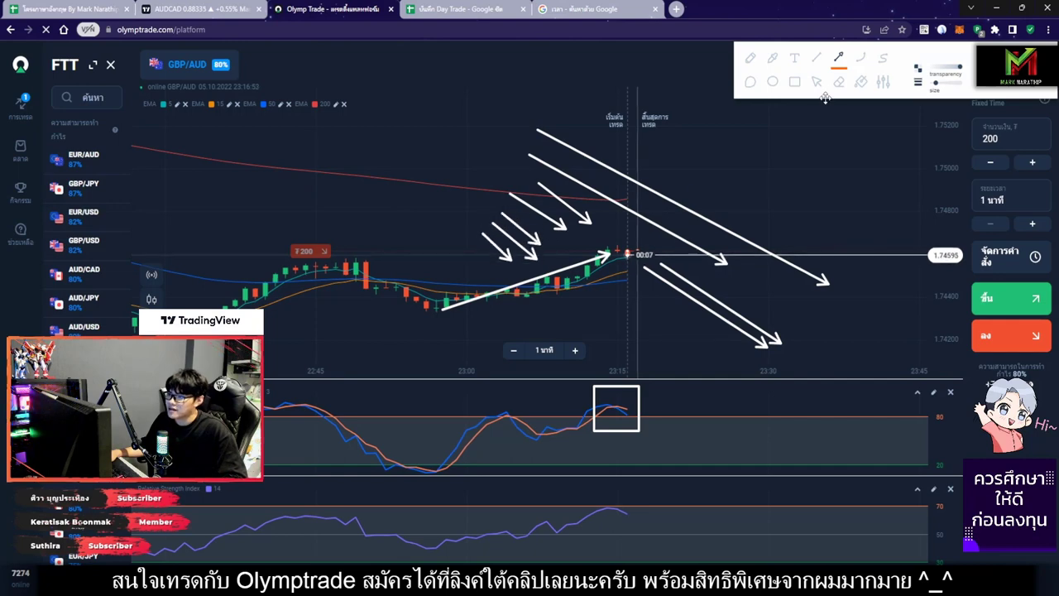
Clear all annotations from the GBP/AUD chart and examine the newest candles up close as the trade expires
left_click(817, 81)
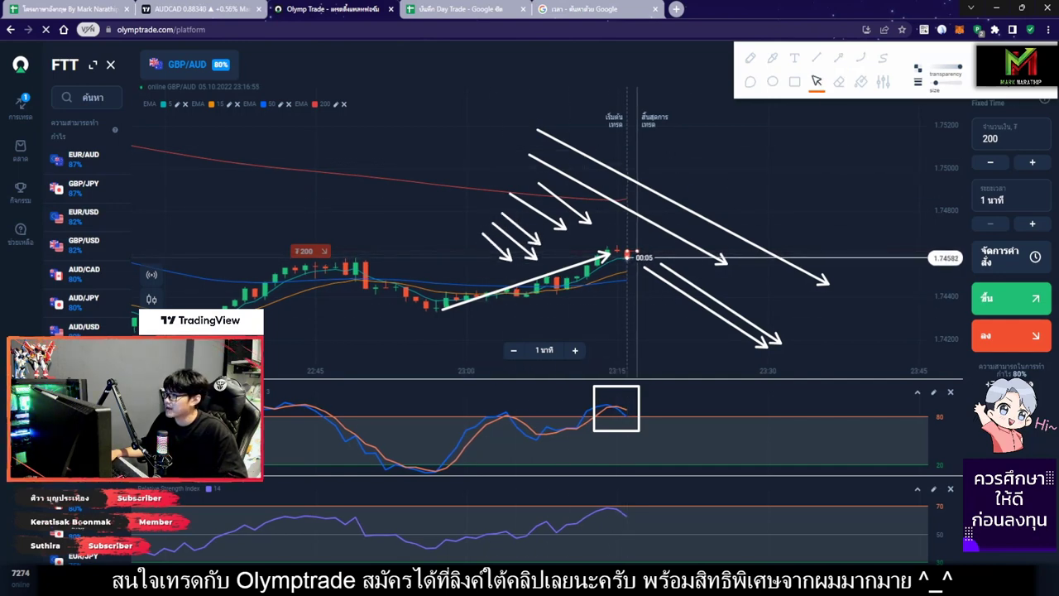
key("Escape")
scroll(719, 224, "up", 3)
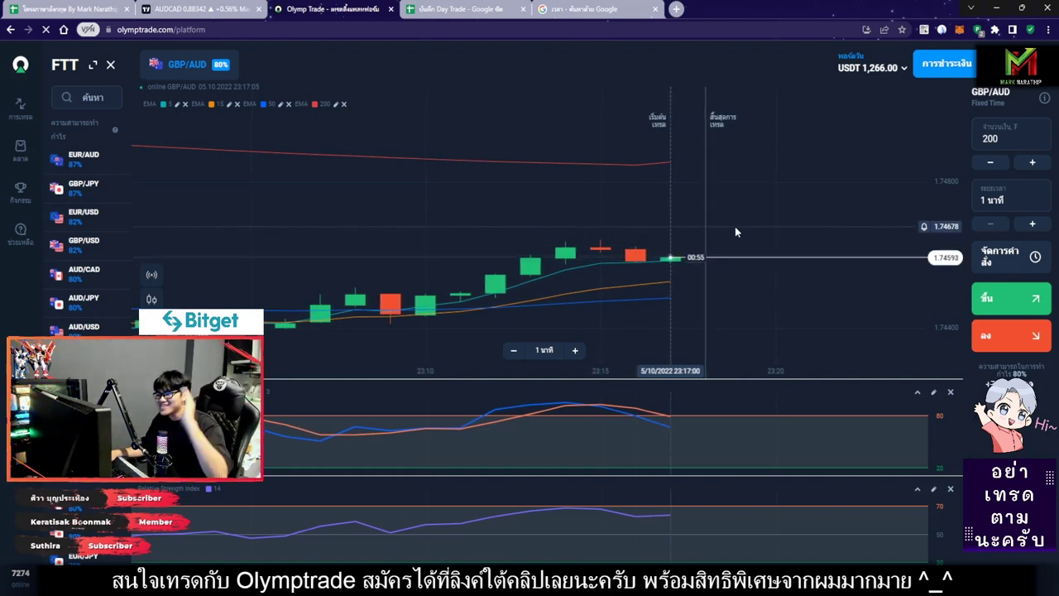
Switch to the trade log and enter an 80% return for trade 9
left_click(438, 9)
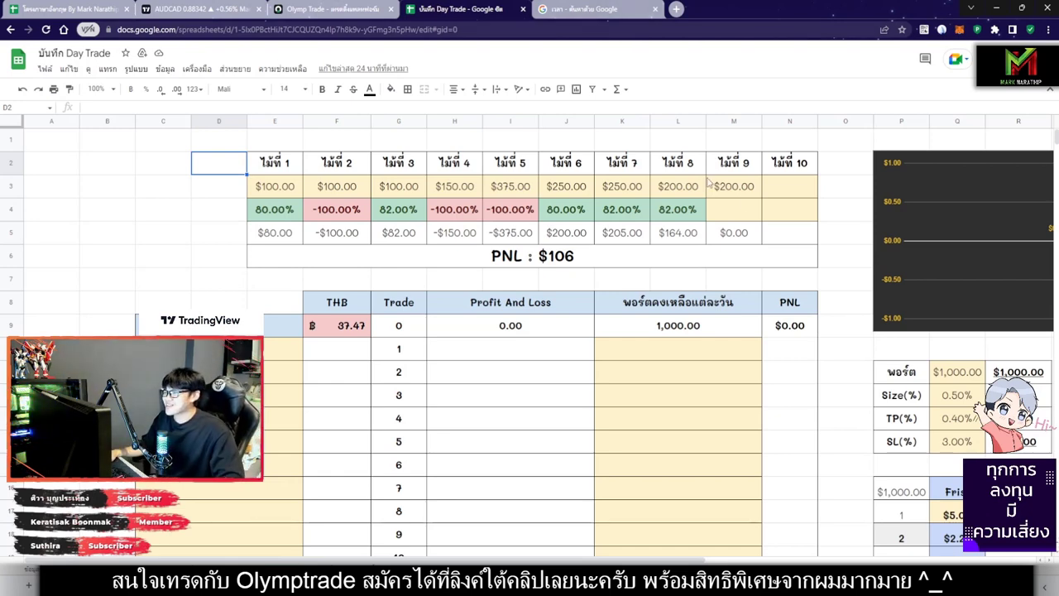
left_click(731, 217)
type("80")
key("Return")
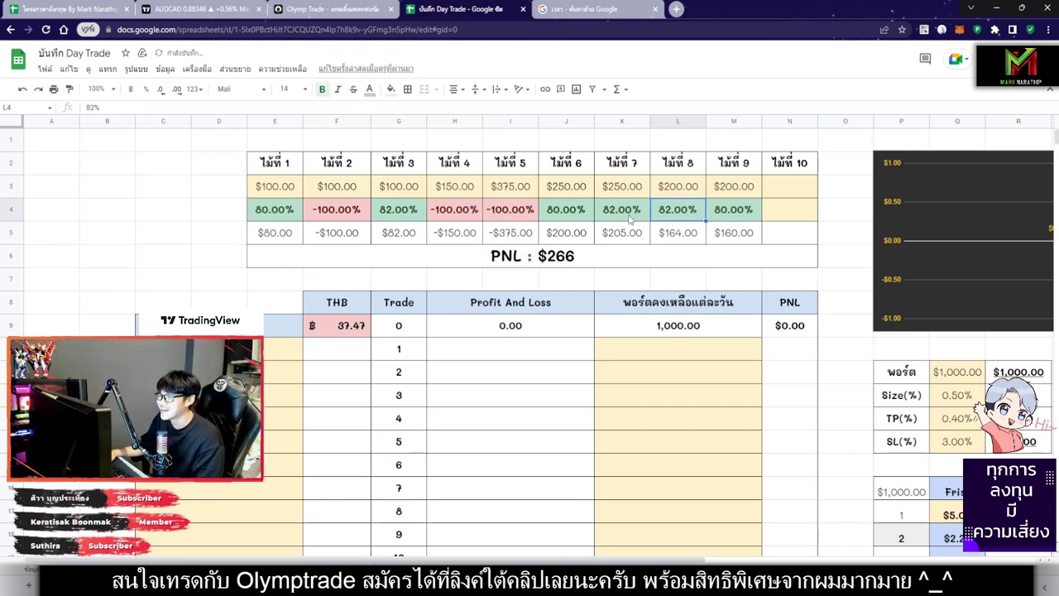
Review the profits of trades 8 and 9 and the total PNL in the trade log against the Olymp Trade balance
key("ctrl+shift+Tab")
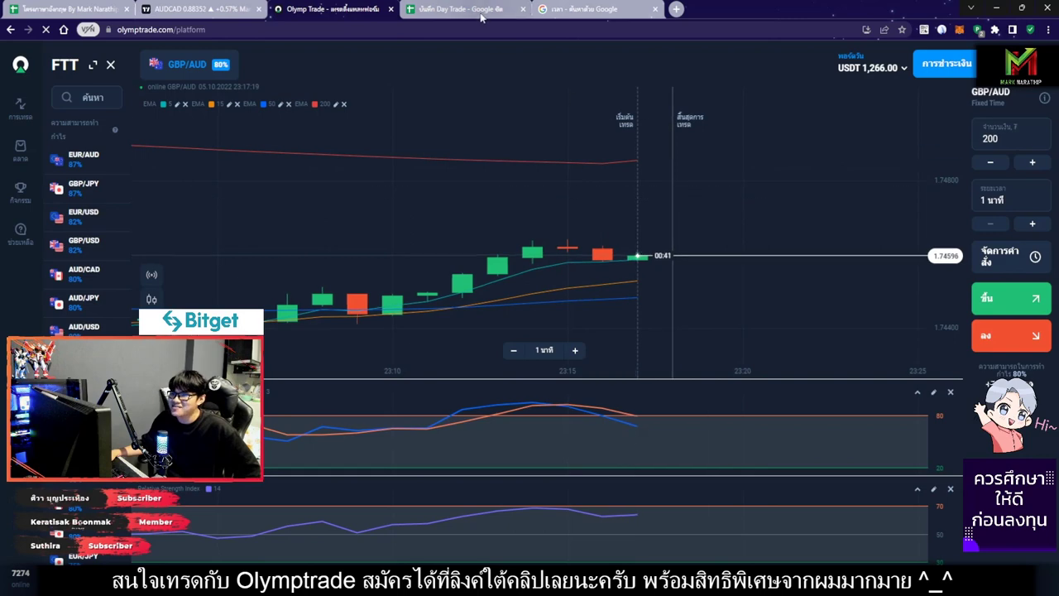
key("ctrl+Tab")
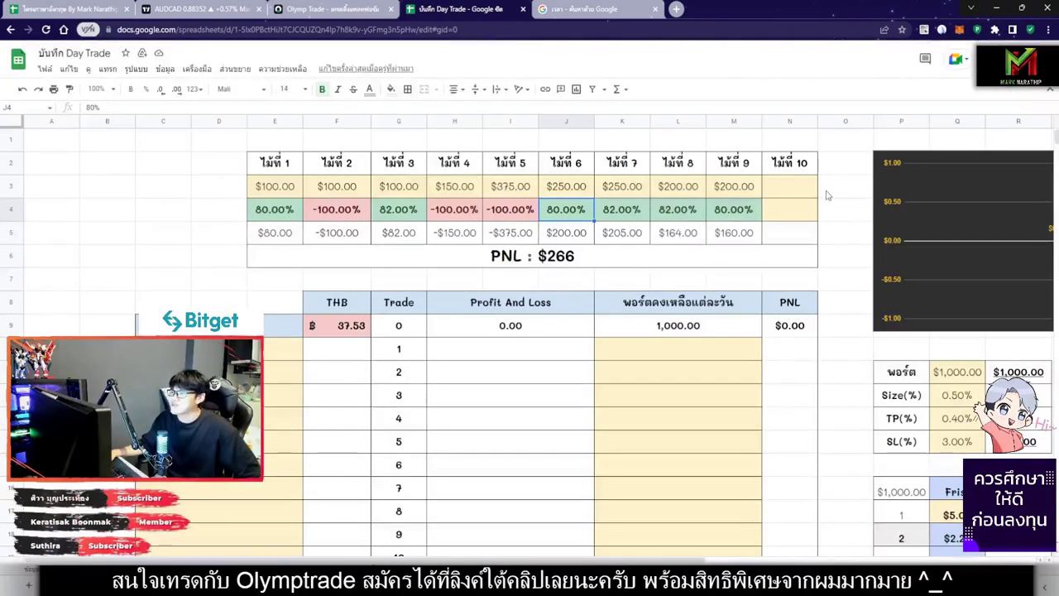
left_click(687, 234)
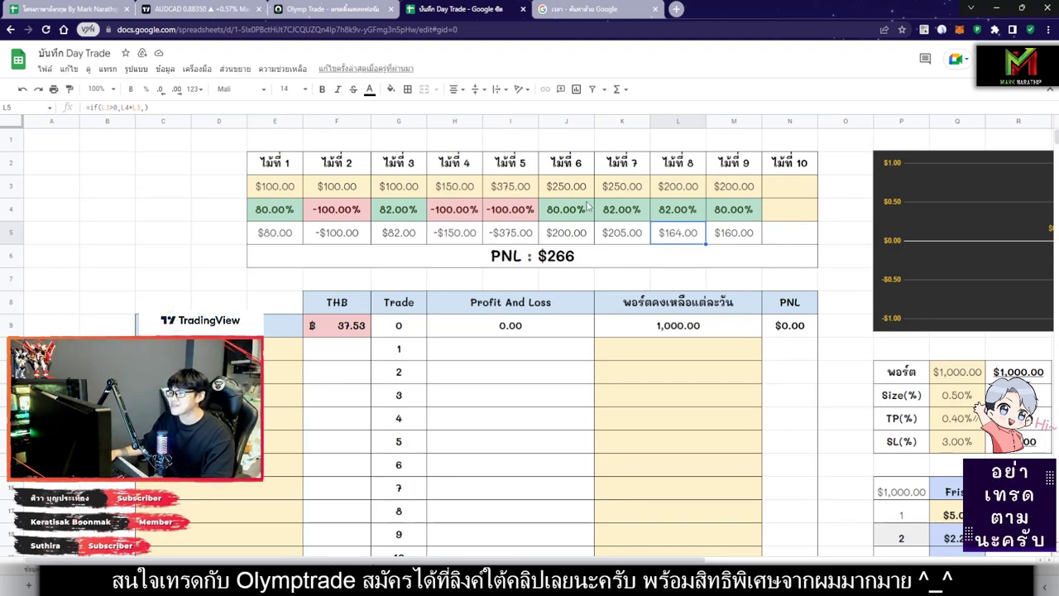
left_click(728, 235)
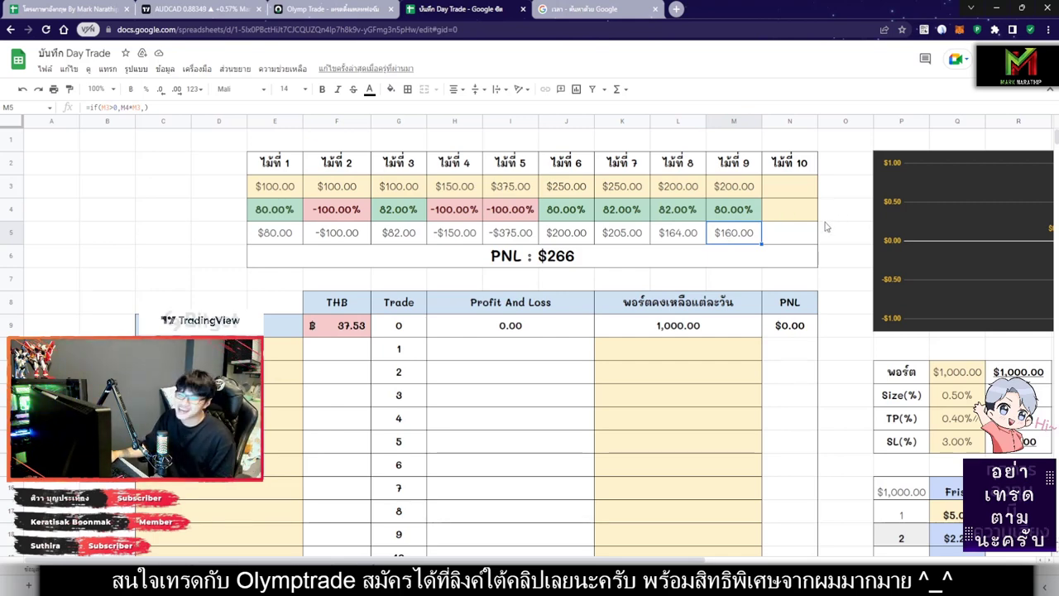
left_click(771, 259)
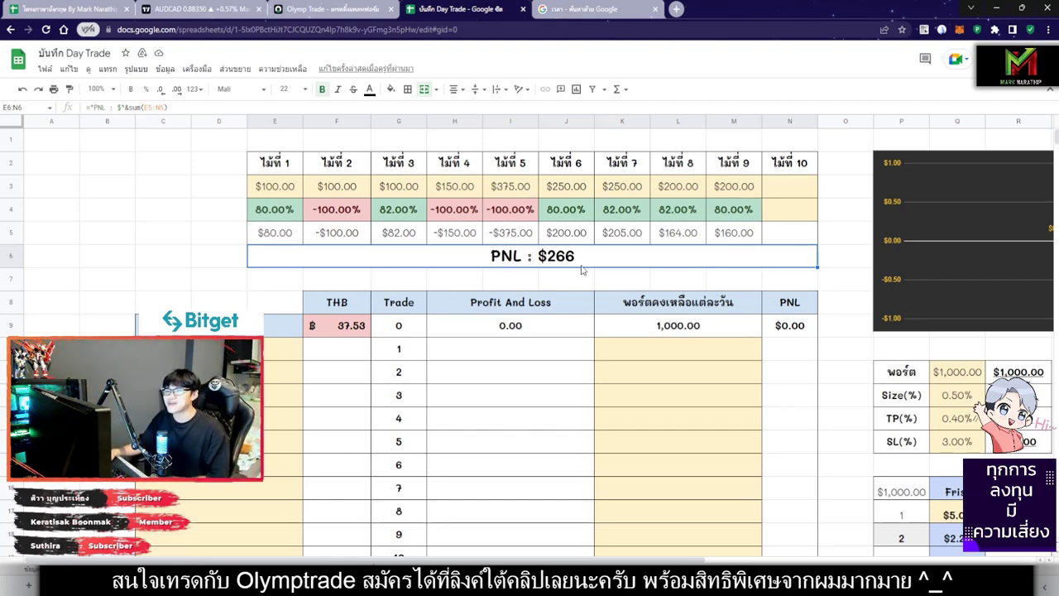
left_click(335, 10)
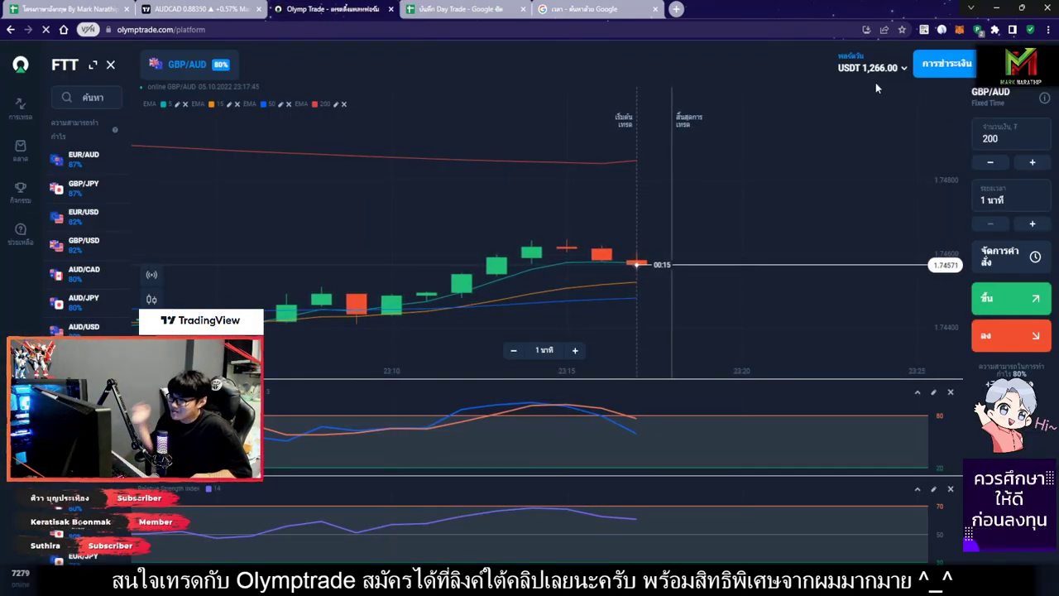
left_click(447, 9)
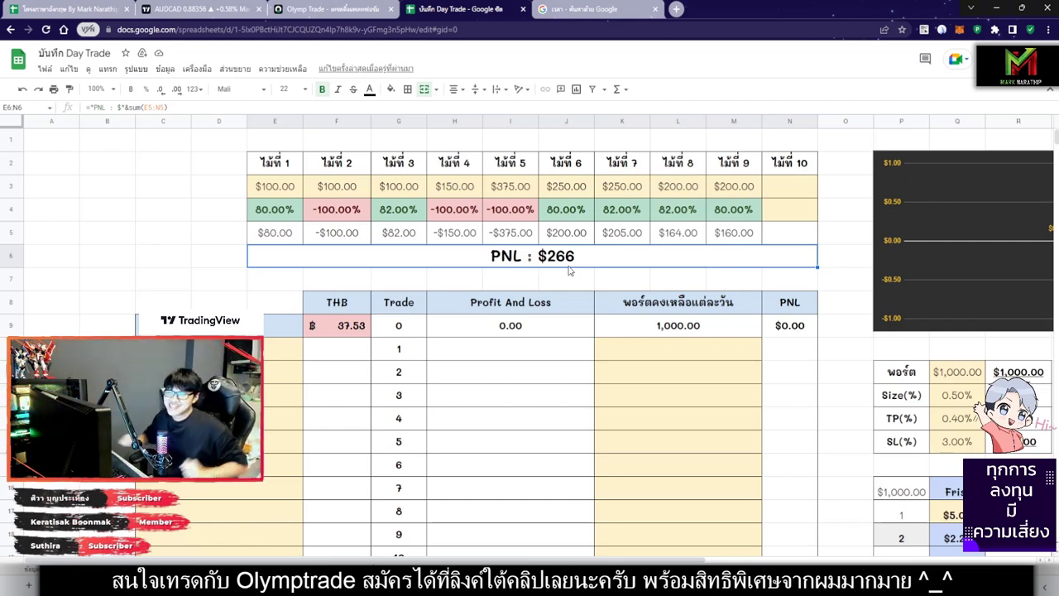
Switch to Olymp Trade and examine the wider GBP/AUD trend after the closed trade
left_click(327, 9)
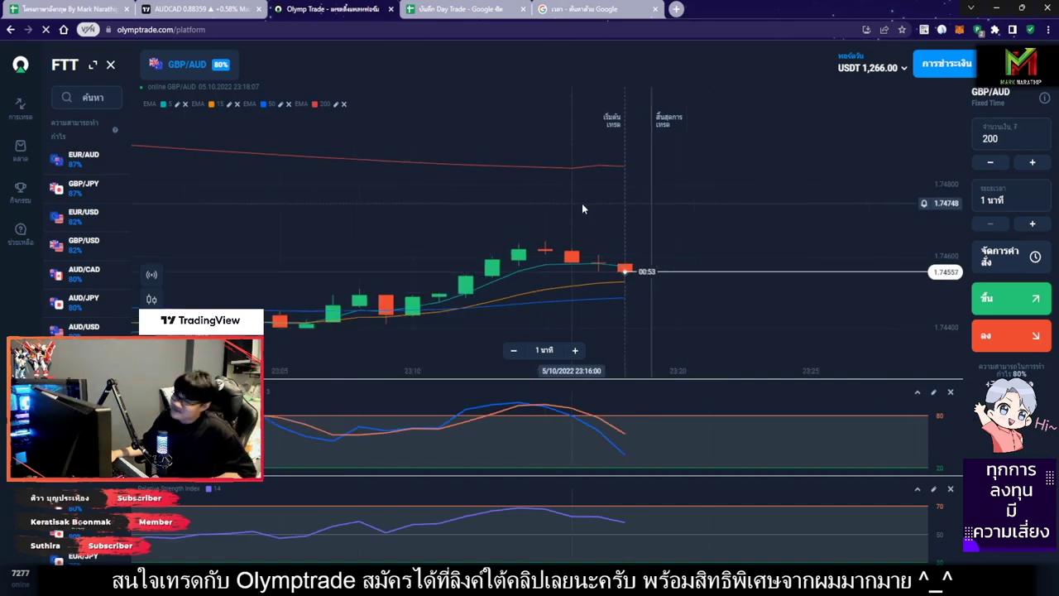
scroll(475, 156, "down", 5)
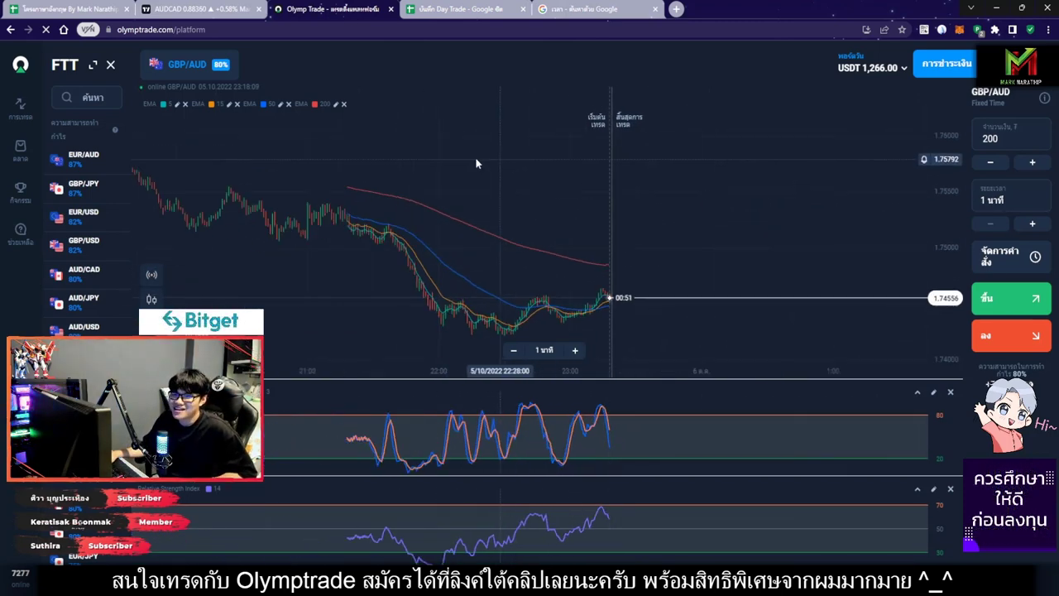
left_click_drag(642, 173, 604, 156)
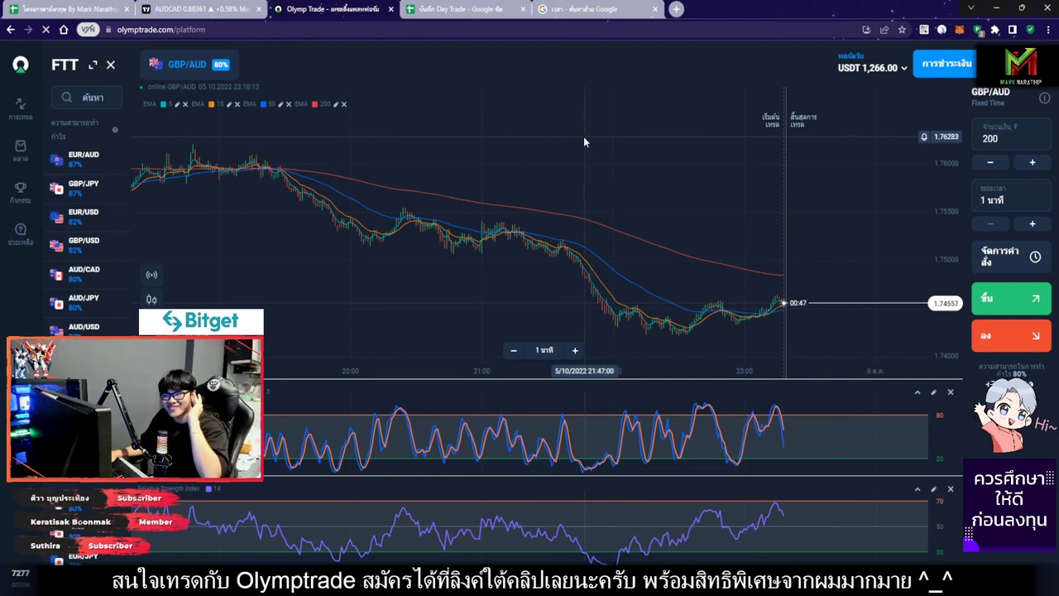
left_click_drag(709, 217, 695, 217)
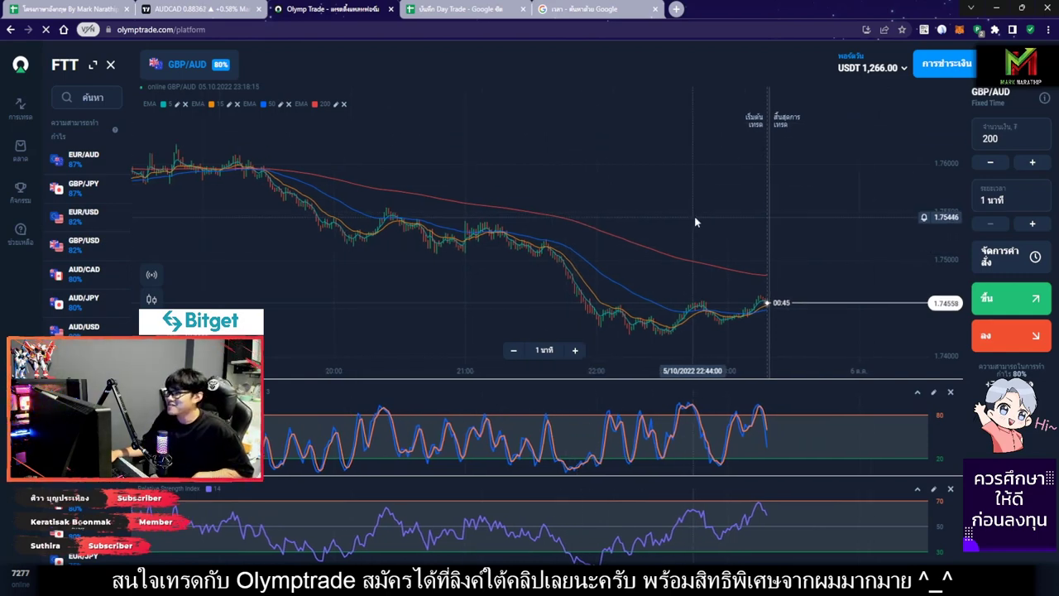
Switch to the Google time search, refresh and check the current time, and return to the trade log
key("ctrl+Tab")
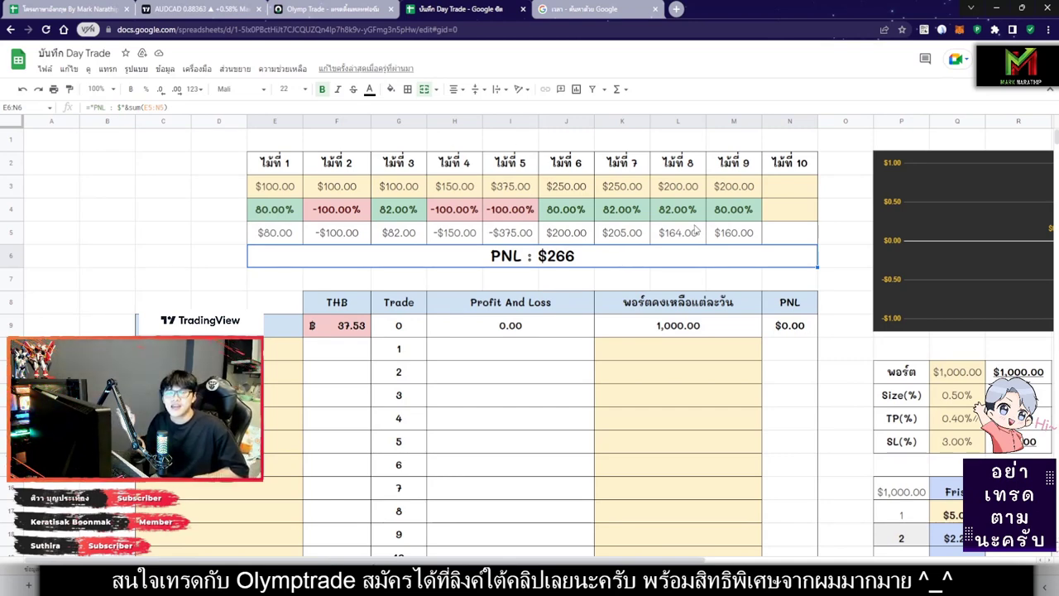
left_click(594, 14)
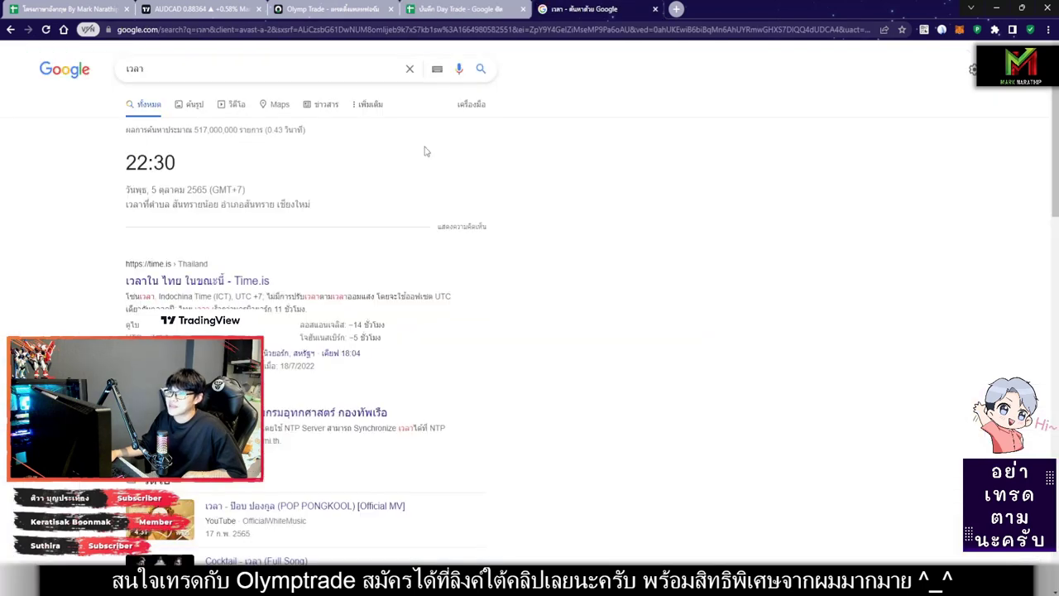
scroll(627, 224, "down", 3)
scroll(626, 224, "up", 3)
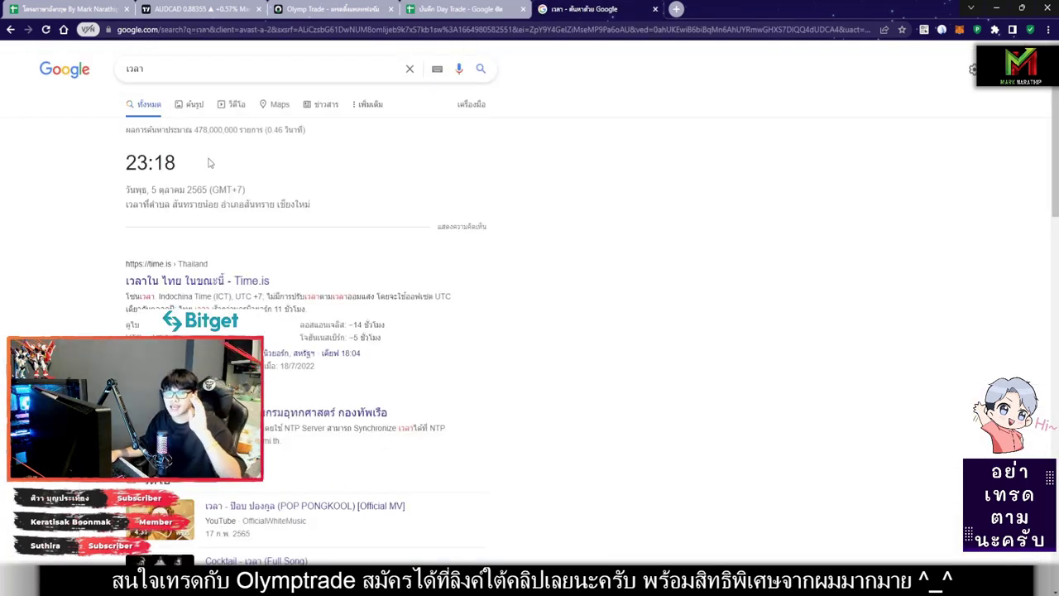
left_click_drag(137, 163, 262, 166)
left_click(285, 163)
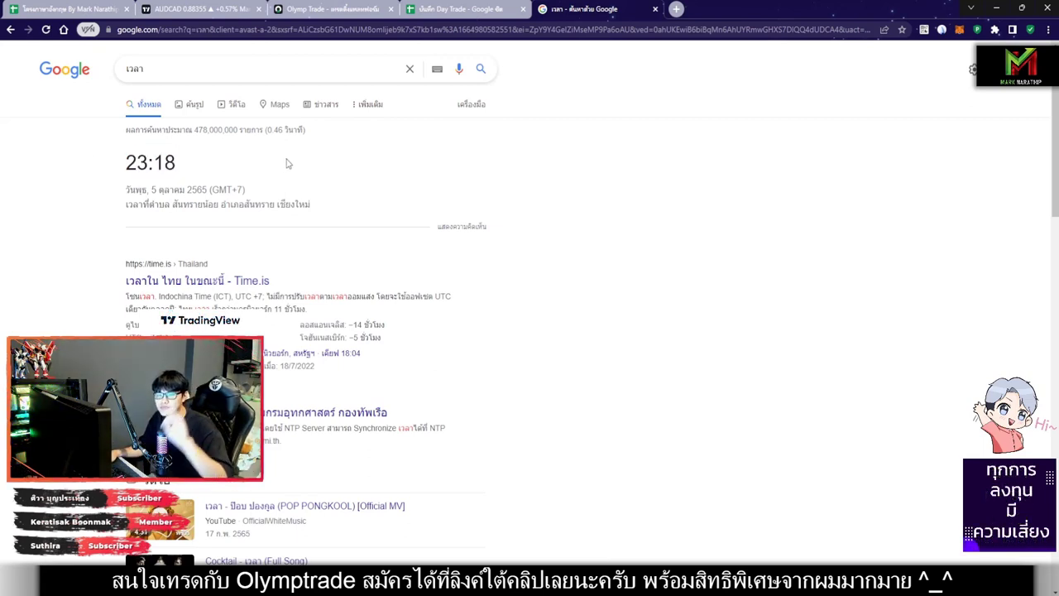
left_click_drag(213, 164, 110, 159)
left_click(373, 158)
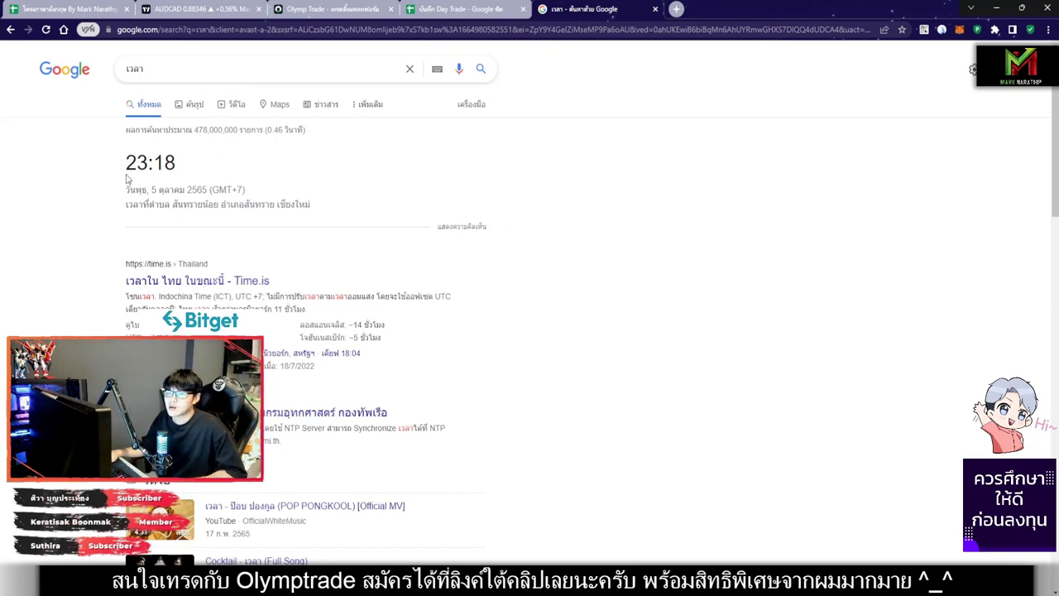
key("ctrl+shift+Tab")
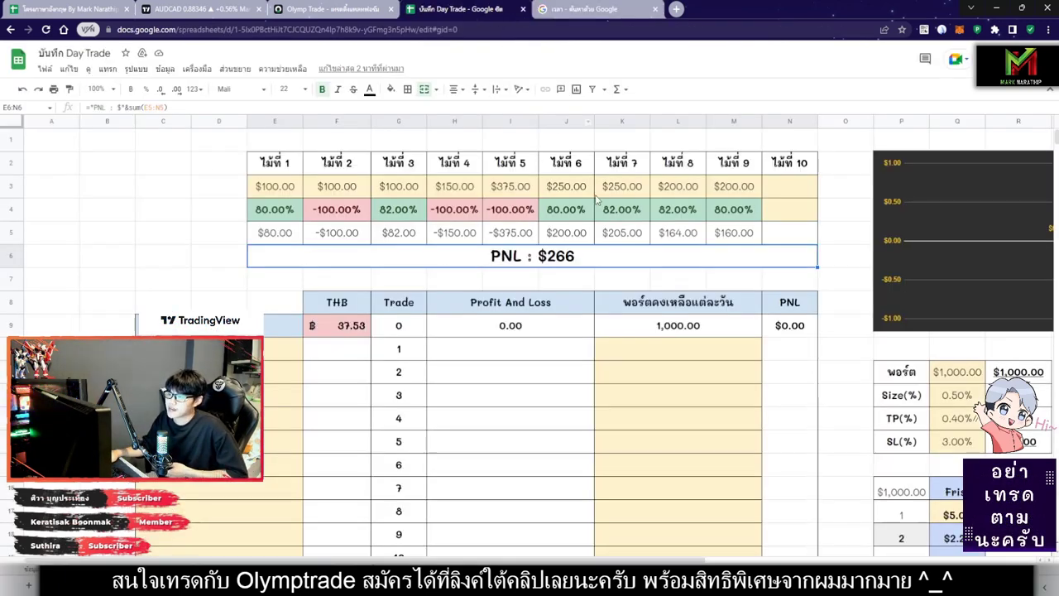
Review the amounts and returns of trades 6 to 9 and the total PNL in the trade log
left_click_drag(566, 189, 728, 207)
left_click(741, 215)
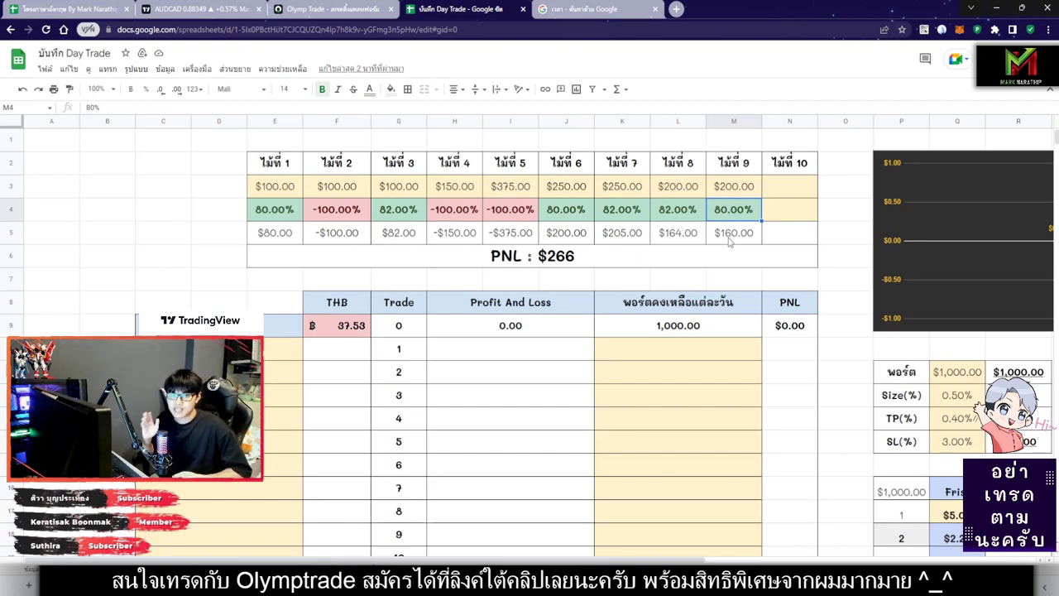
left_click(536, 262)
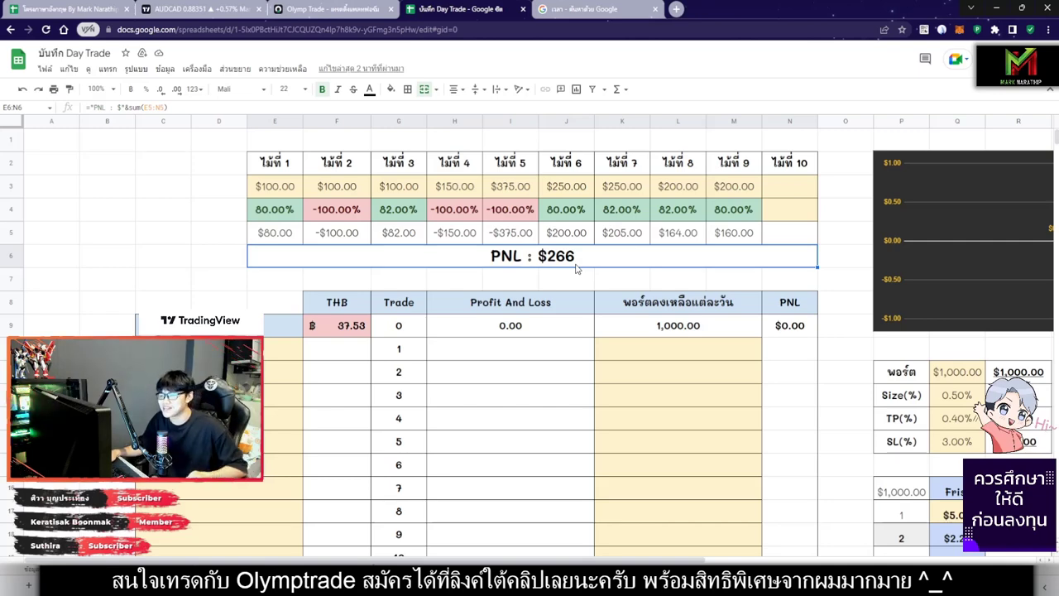
Switch to Olymp Trade and examine the account balance and the wider GBP/AUD price chart
left_click(346, 13)
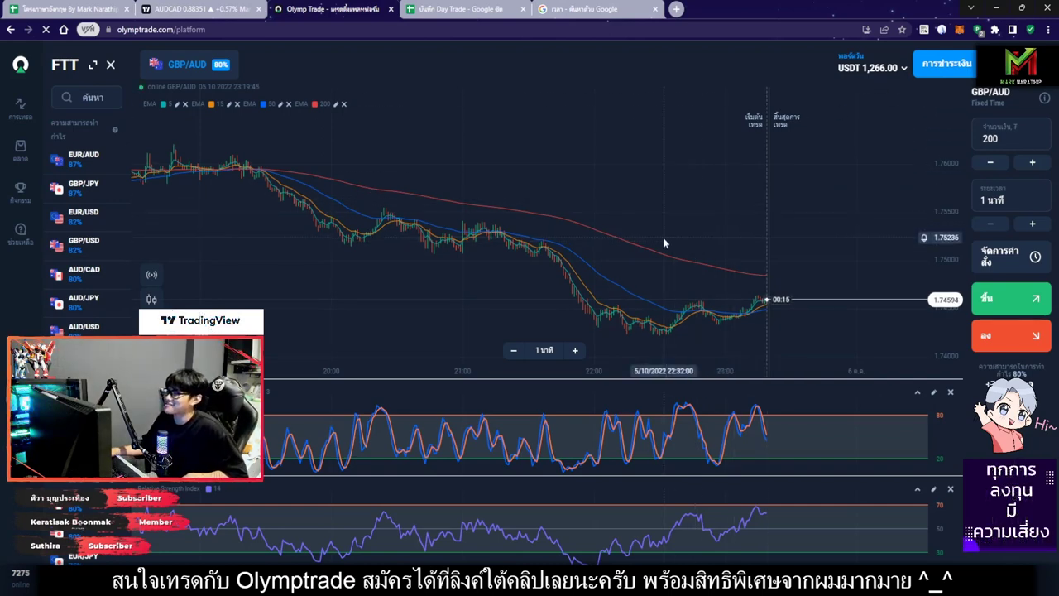
scroll(649, 220, "down", 2)
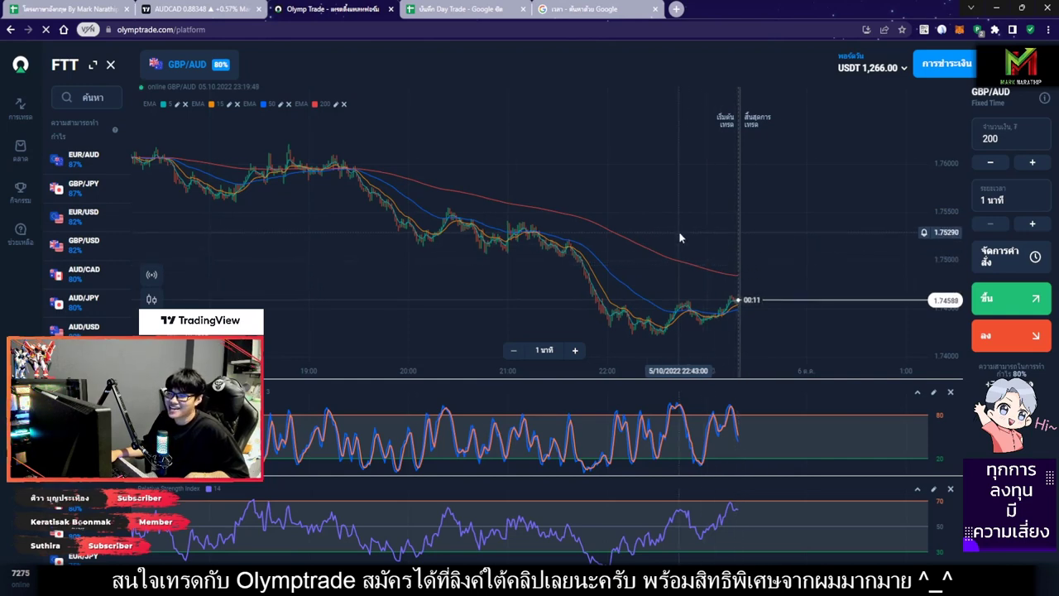
left_click_drag(679, 231, 694, 233)
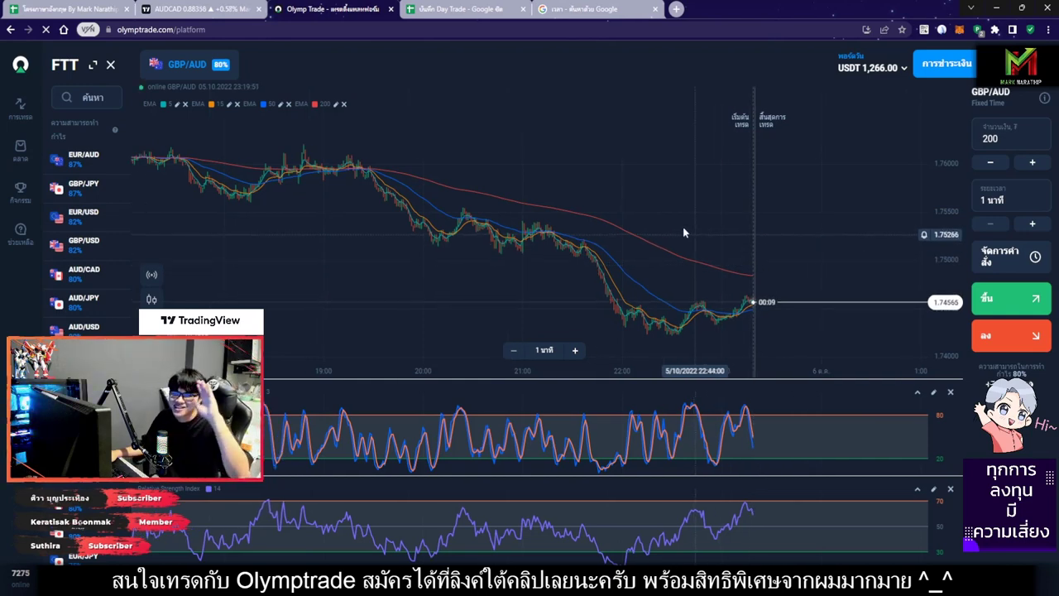
Return to the trade log and review trade 9's profit, the empty trade 10 entry and the total PNL
left_click(464, 9)
left_click(755, 235)
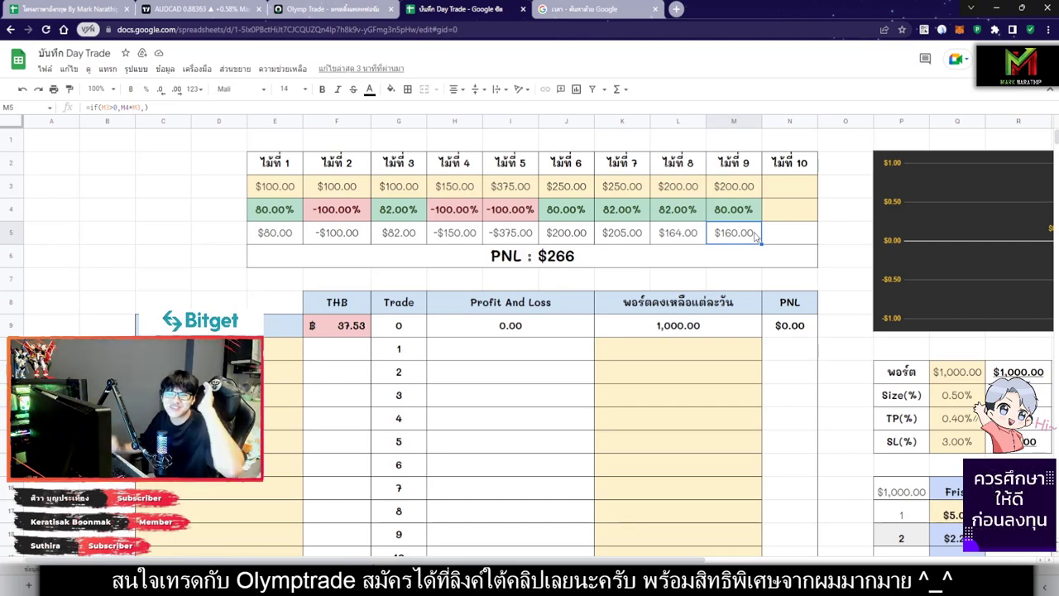
left_click(777, 217)
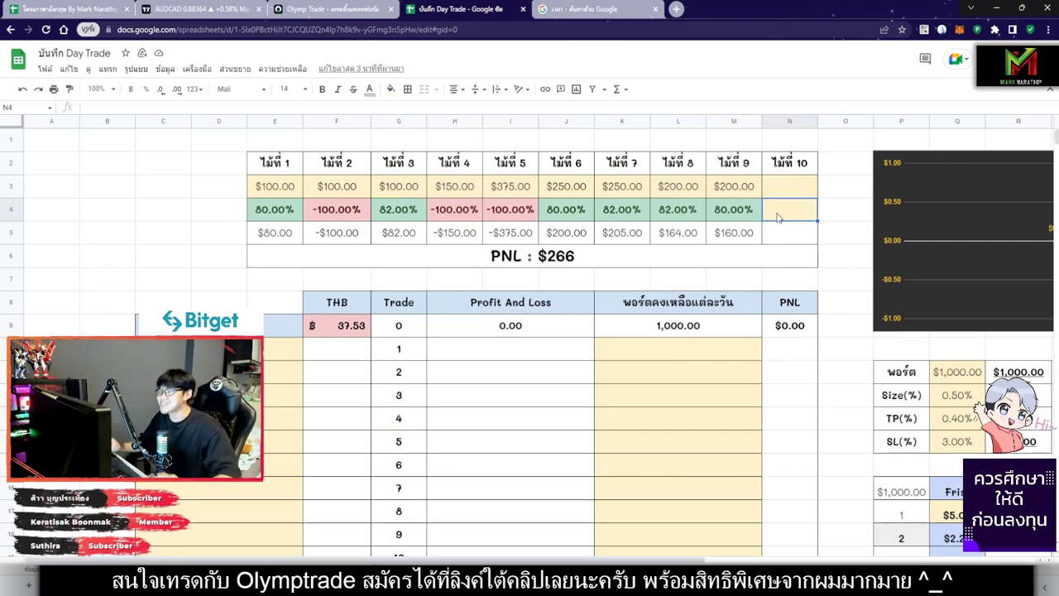
left_click(783, 256)
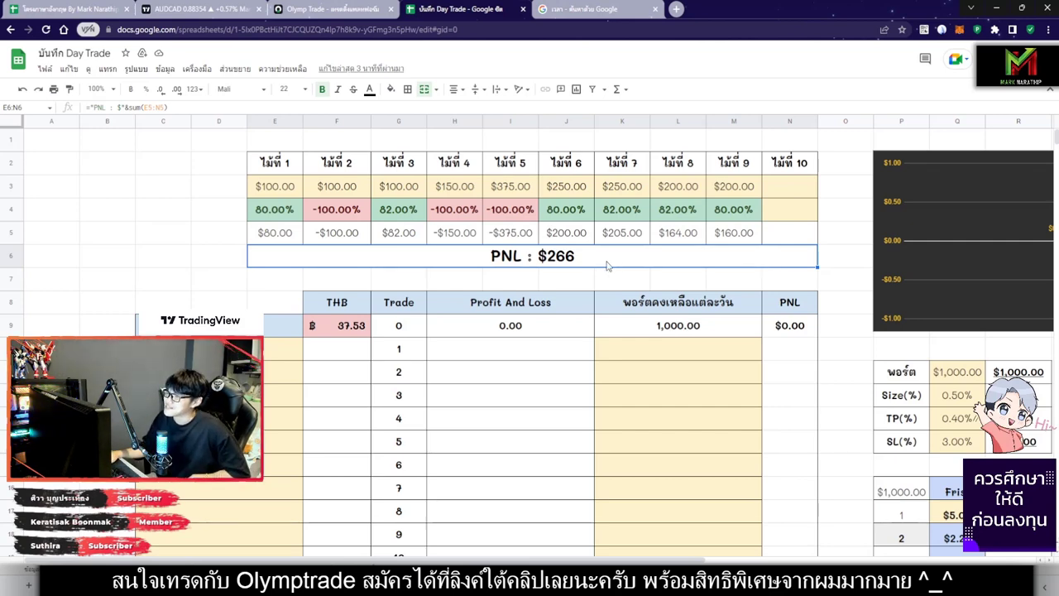
Enter 1266 as the remaining daily portfolio balance in row 1 of the profit and loss table
left_click(612, 348)
scroll(613, 240, "down", 1)
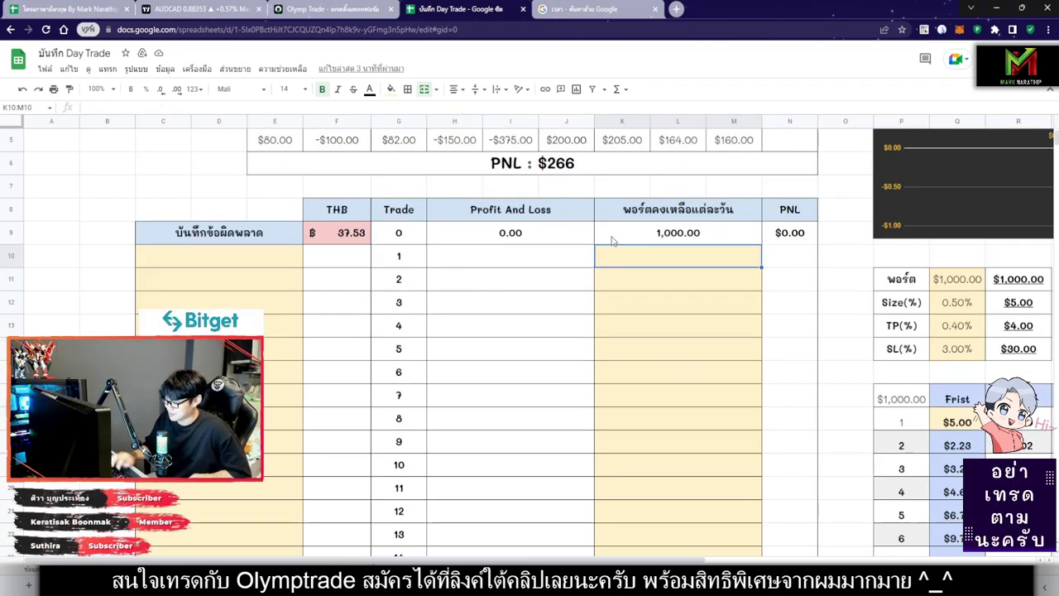
type("122")
key("BackSpace")
type("6")
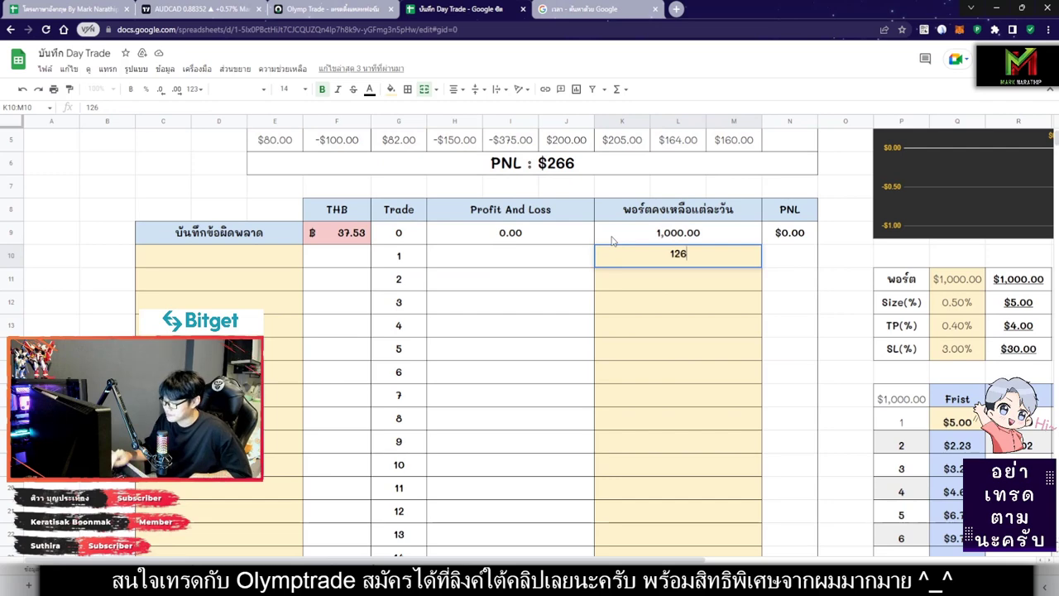
type("6")
key("Return")
Compare row 1's portfolio balance and its Profit And Loss cell with the total PNL of the logged trades
scroll(763, 261, "up", 1)
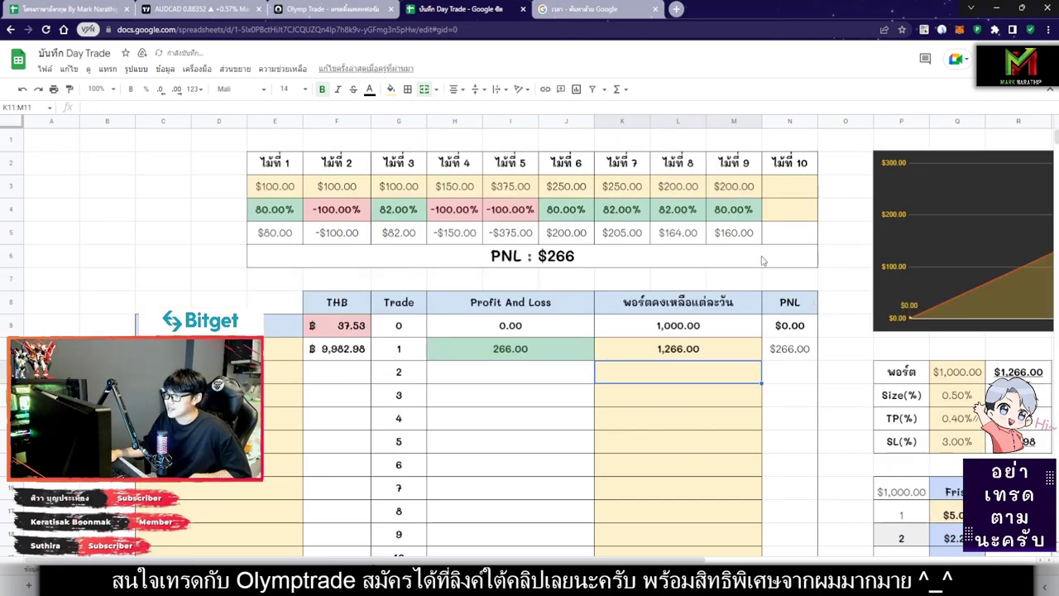
scroll(759, 261, "down", 1)
scroll(749, 236, "down", 1)
key("Up")
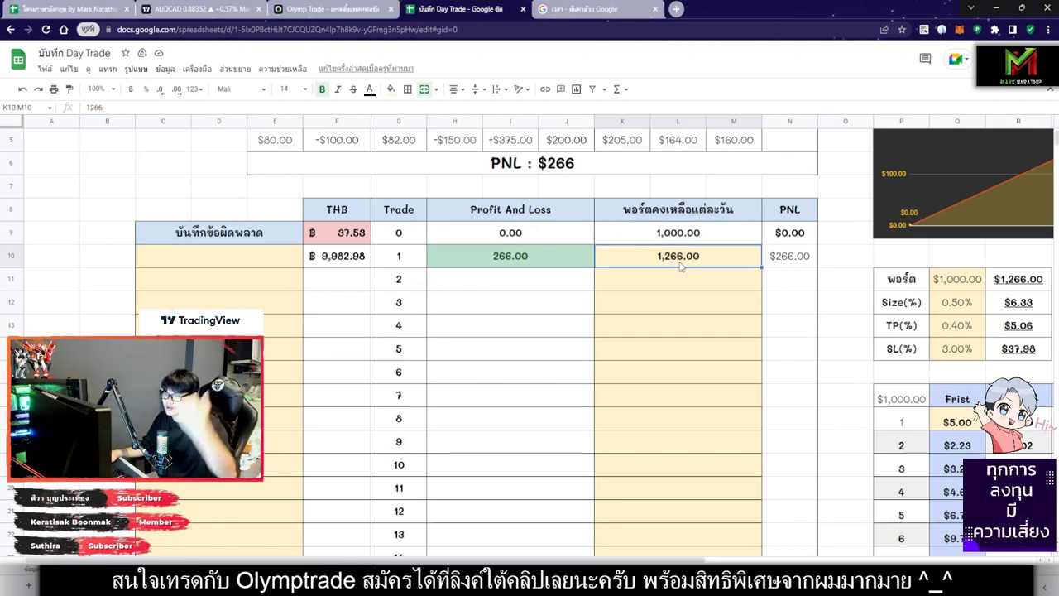
left_click(509, 263)
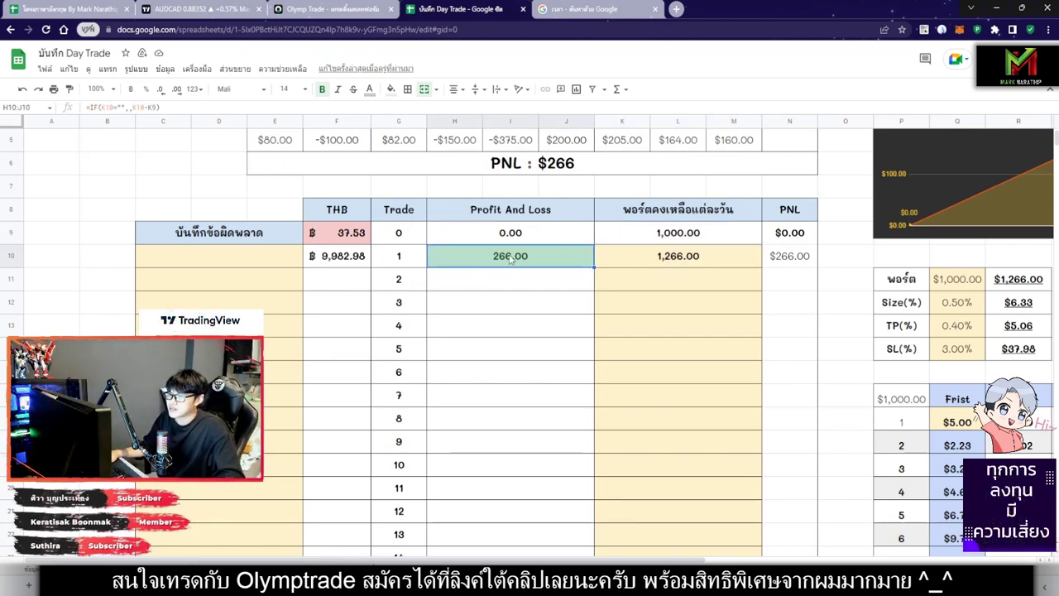